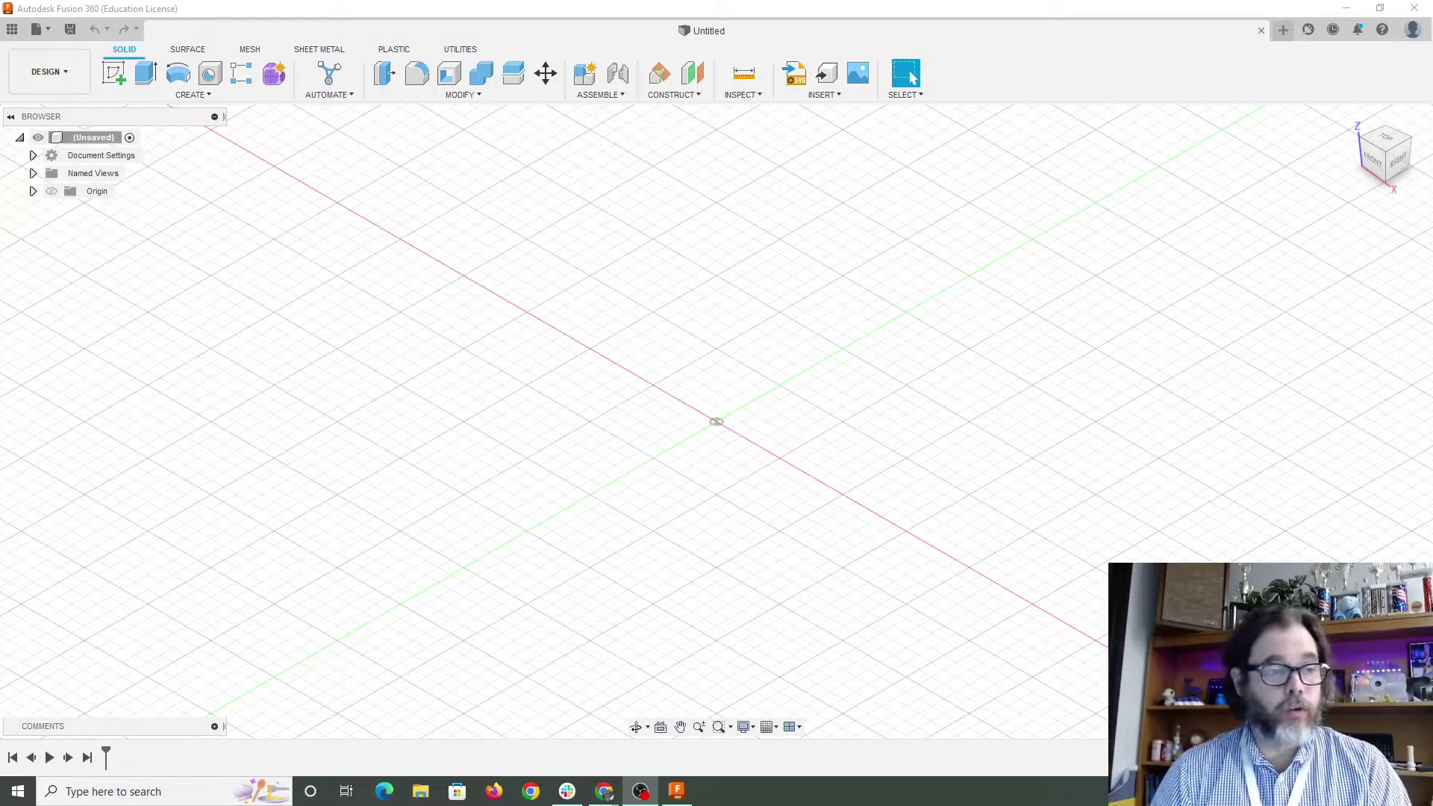
Create a standard internal component named Box under the root of the unsaved design.
right_click(76, 139)
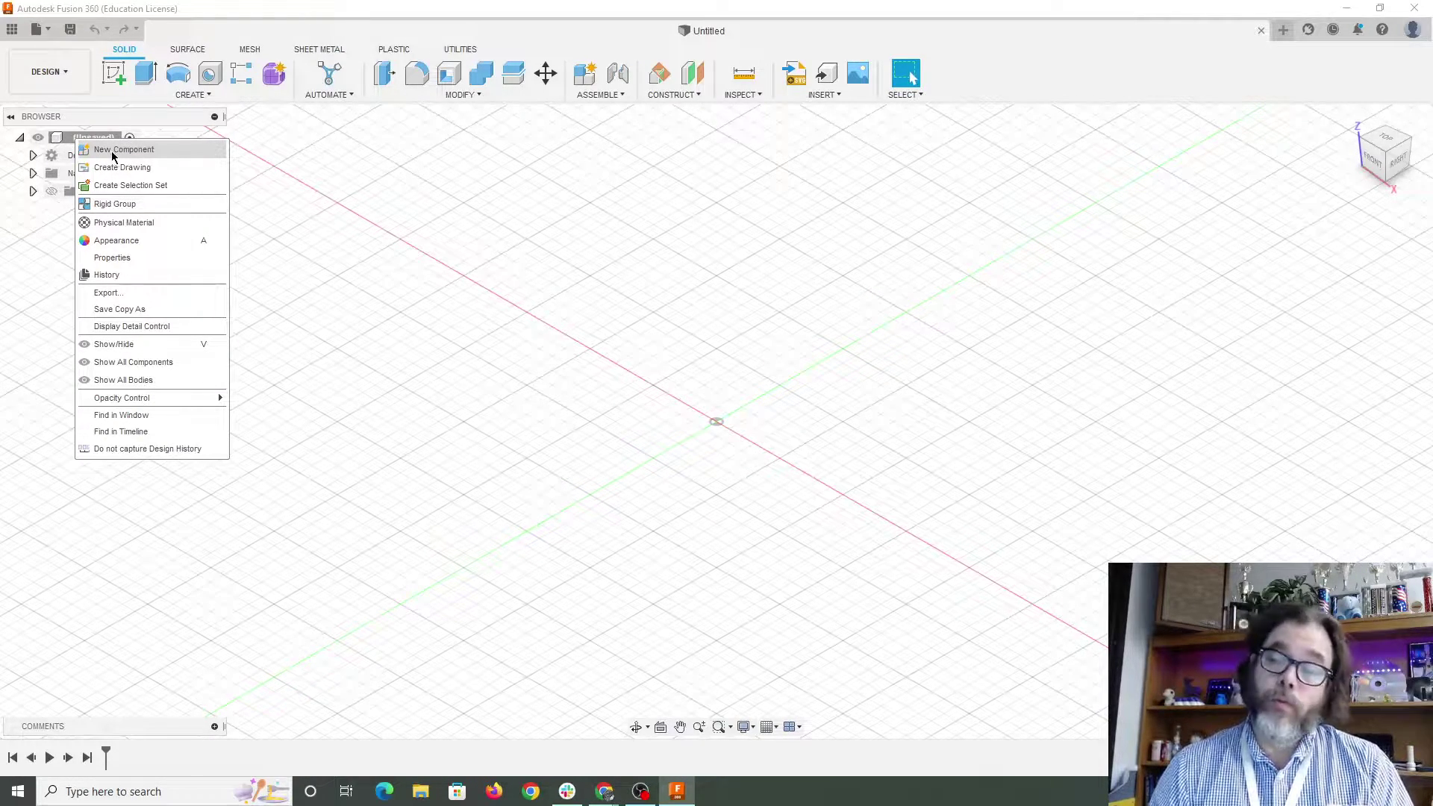
click(89, 150)
drag(1335, 298, 1176, 297)
text(Box)
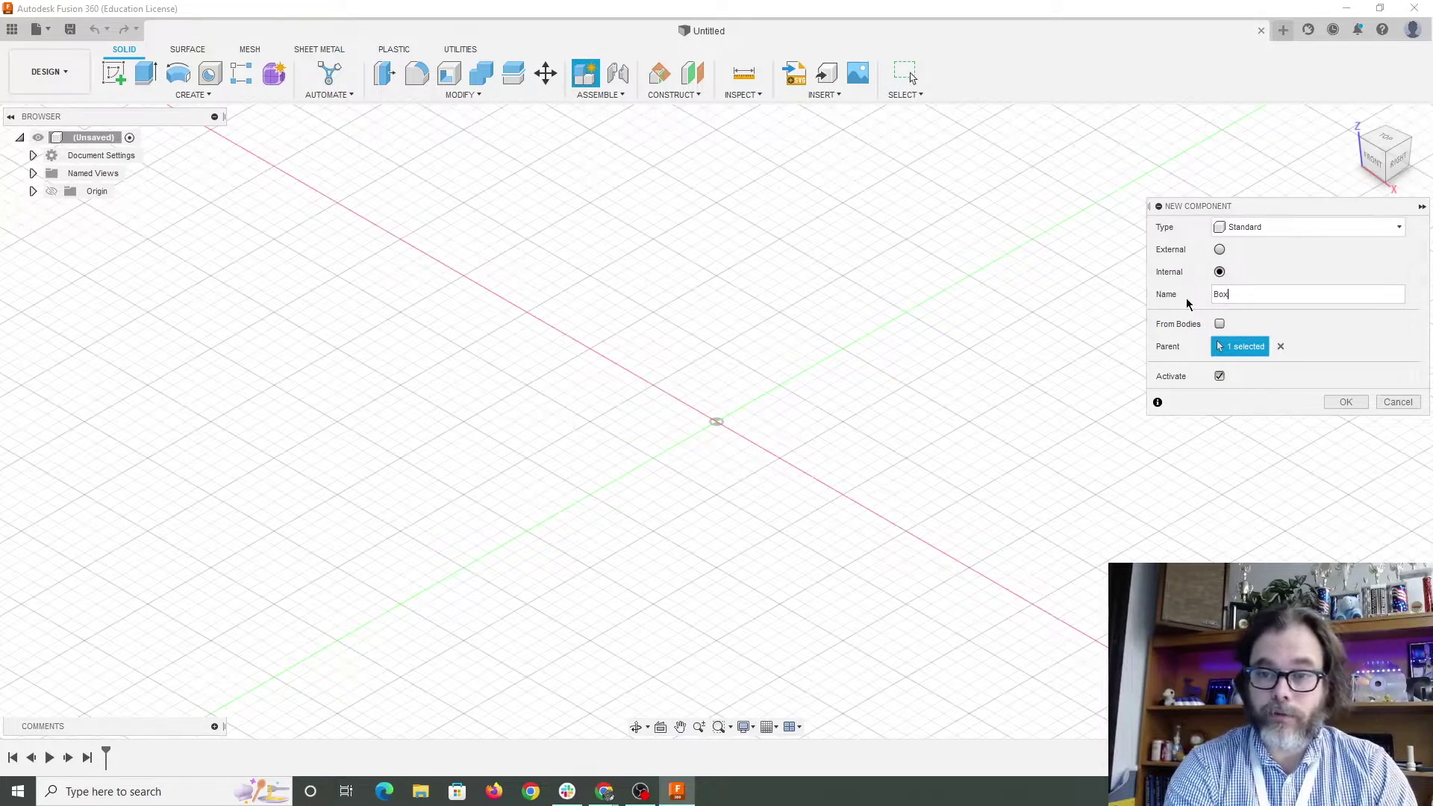
key(Return)
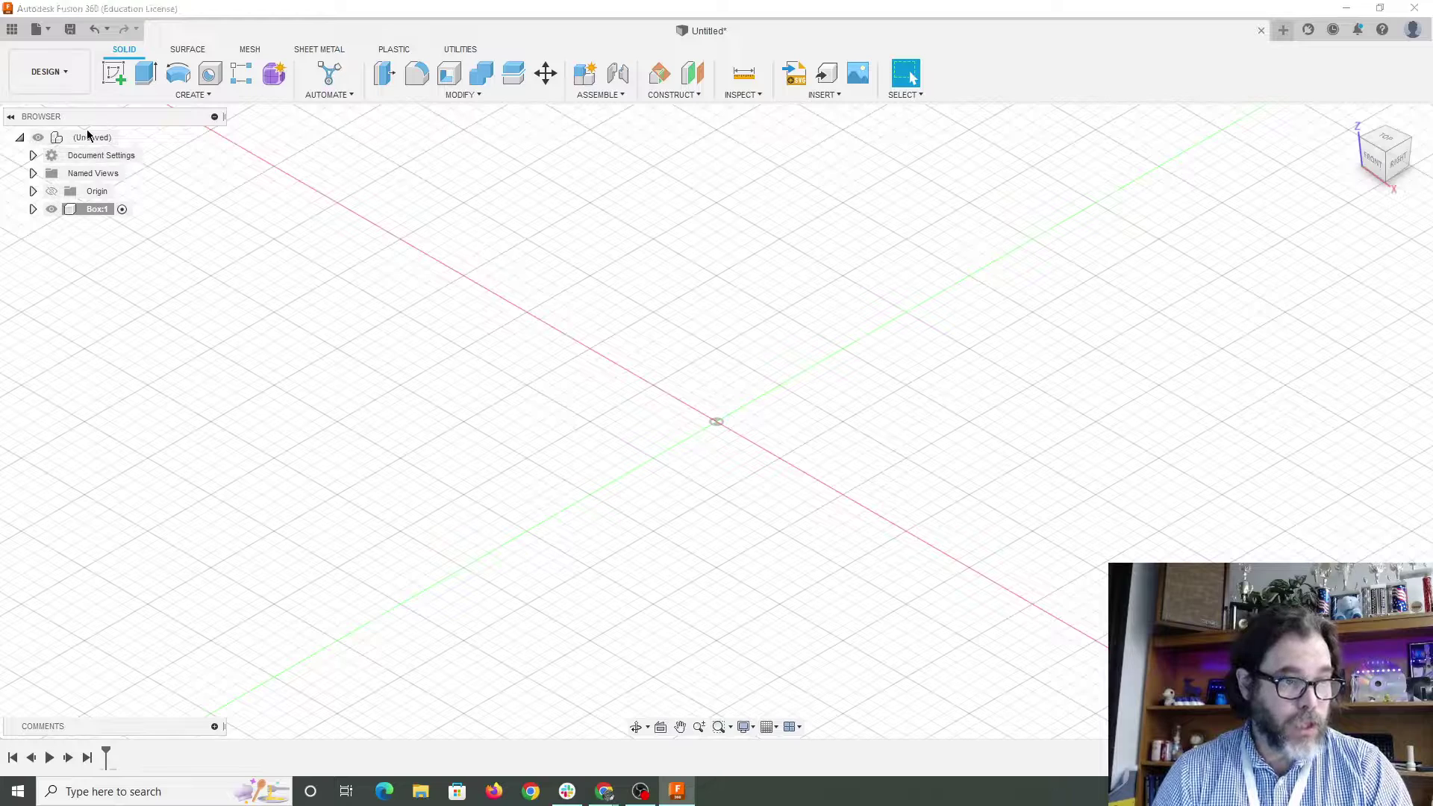
Create a second internal component named Lid under the root of the design.
right_click(87, 136)
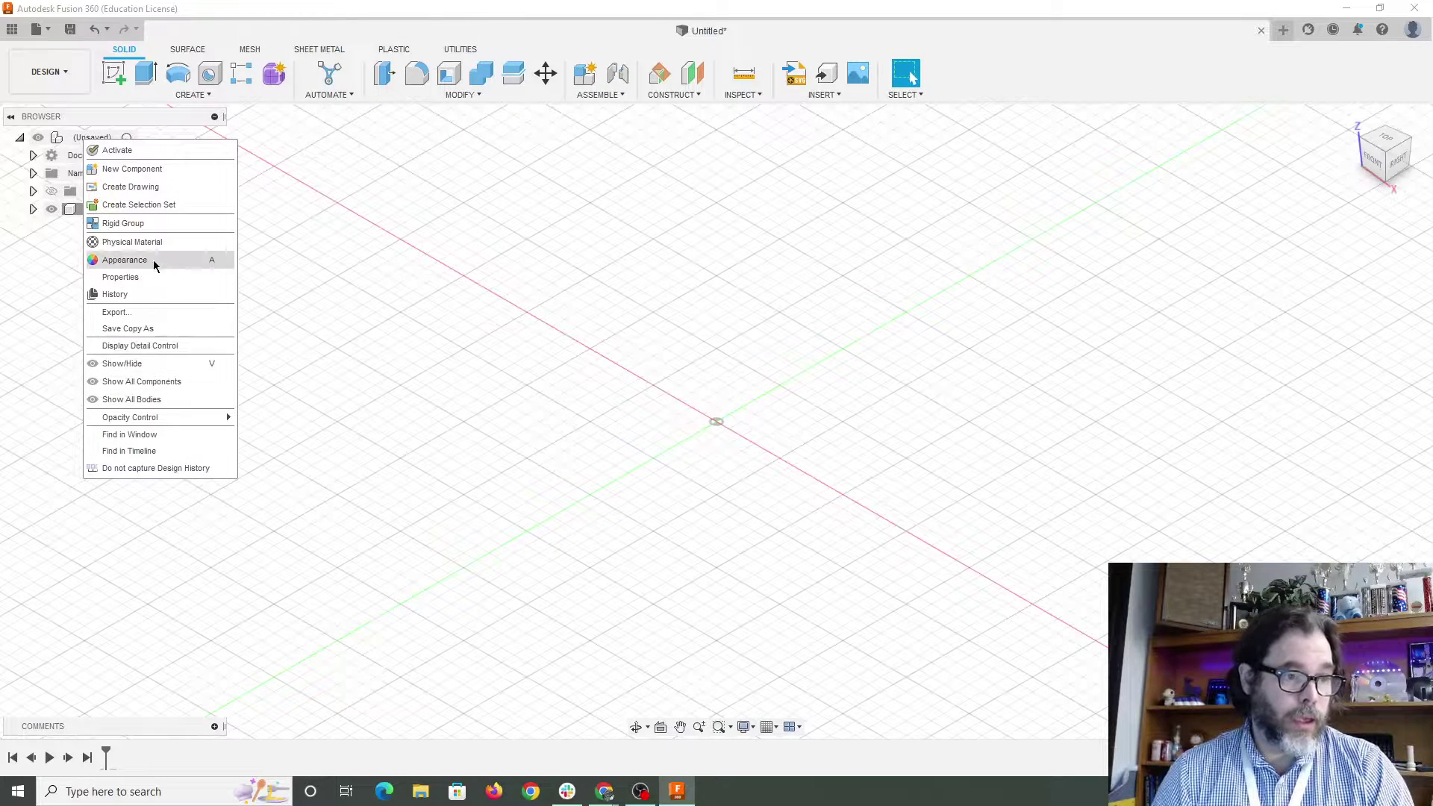
click(159, 168)
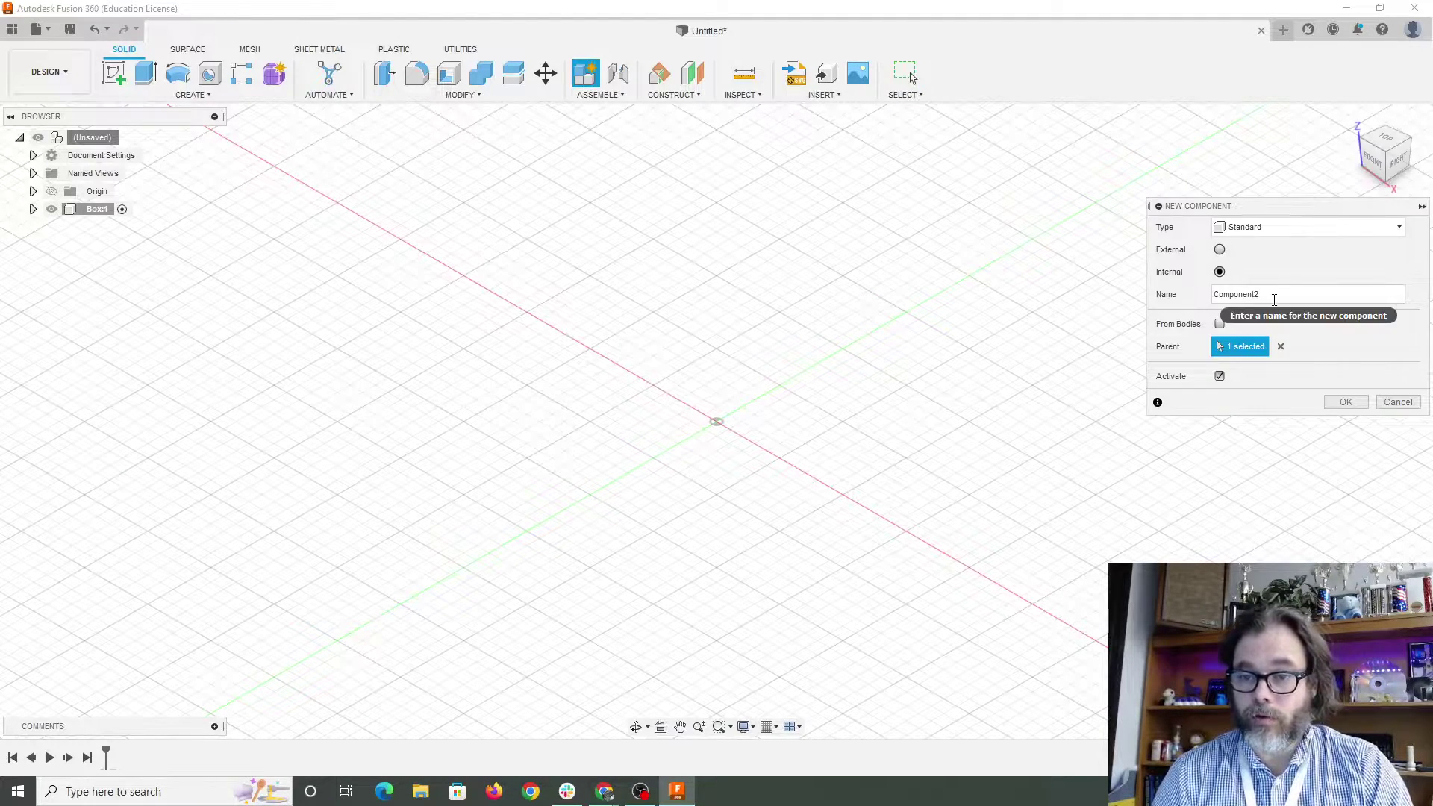
double_click(1275, 299)
text(L)
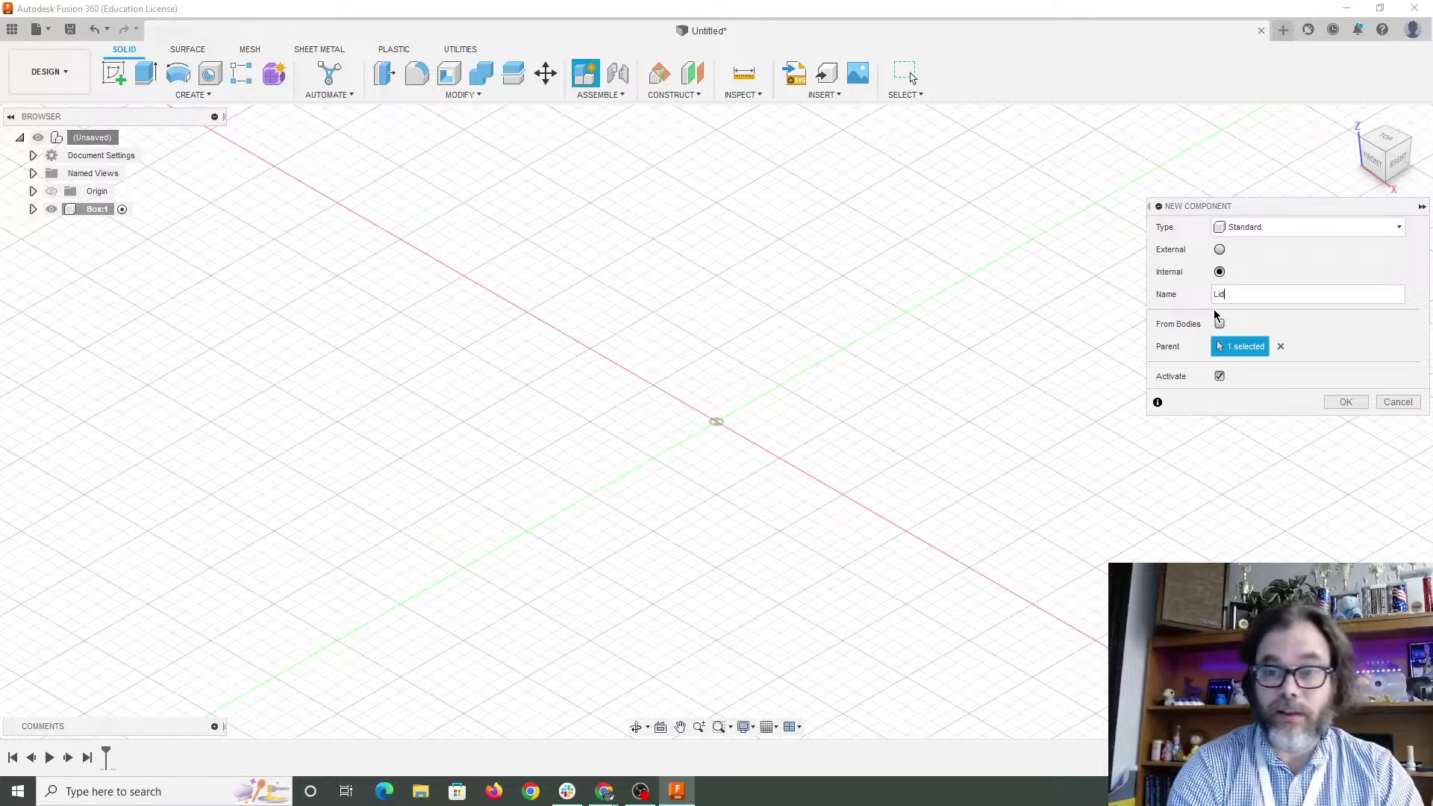
text(id)
click(1346, 402)
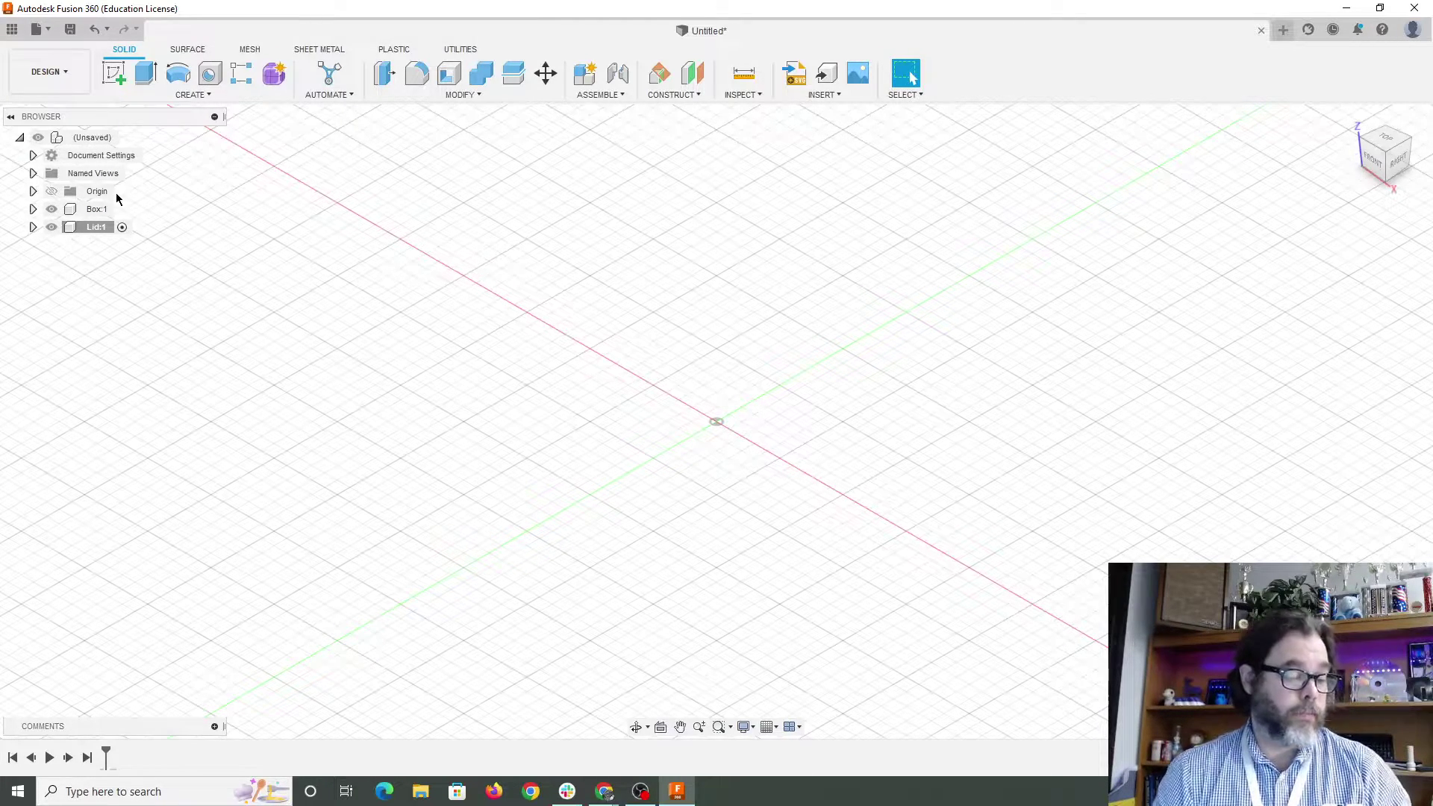
On the horizontal XY plane, sketch a 120 × 120 mm two-point rectangle with one corner at the origin.
click(100, 214)
click(119, 70)
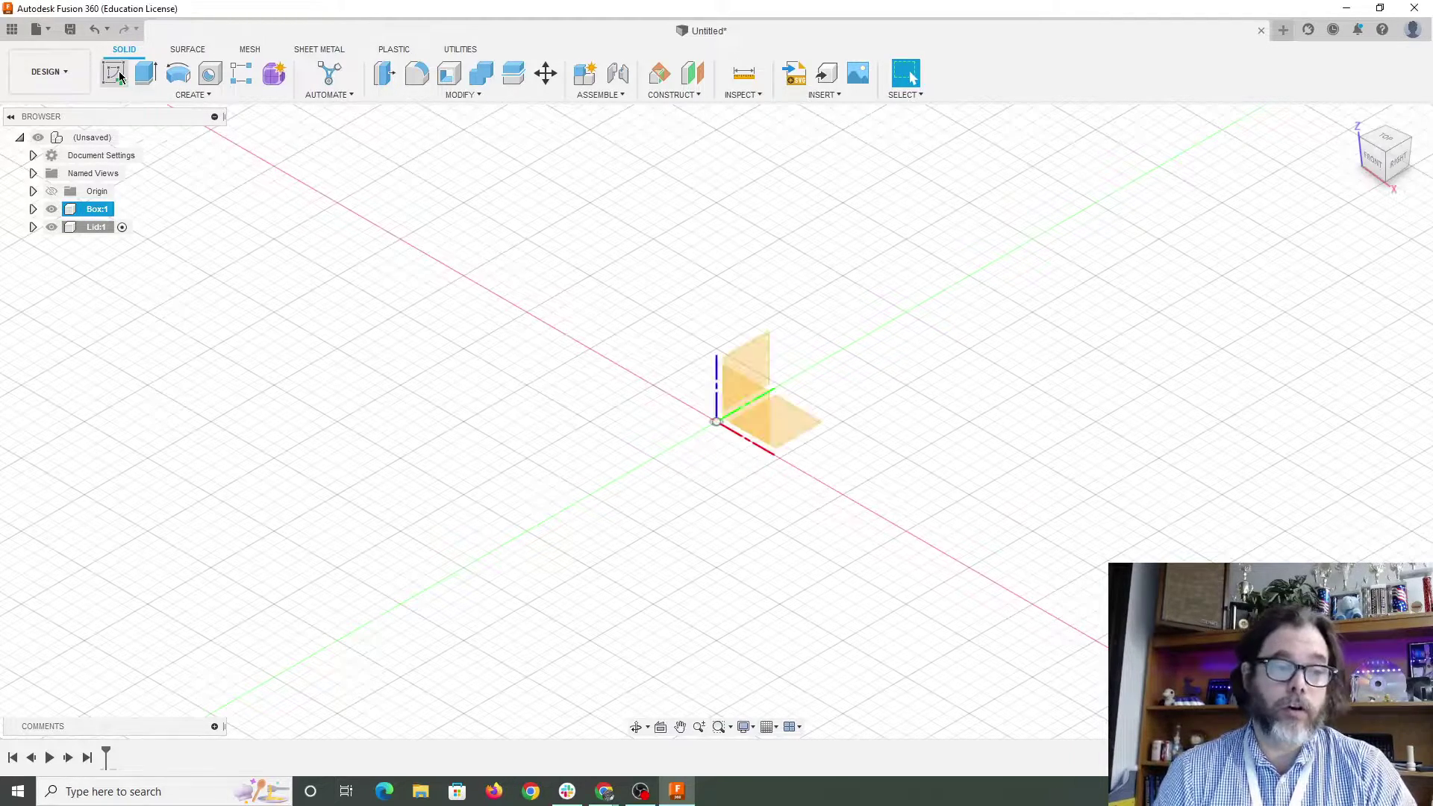
click(800, 434)
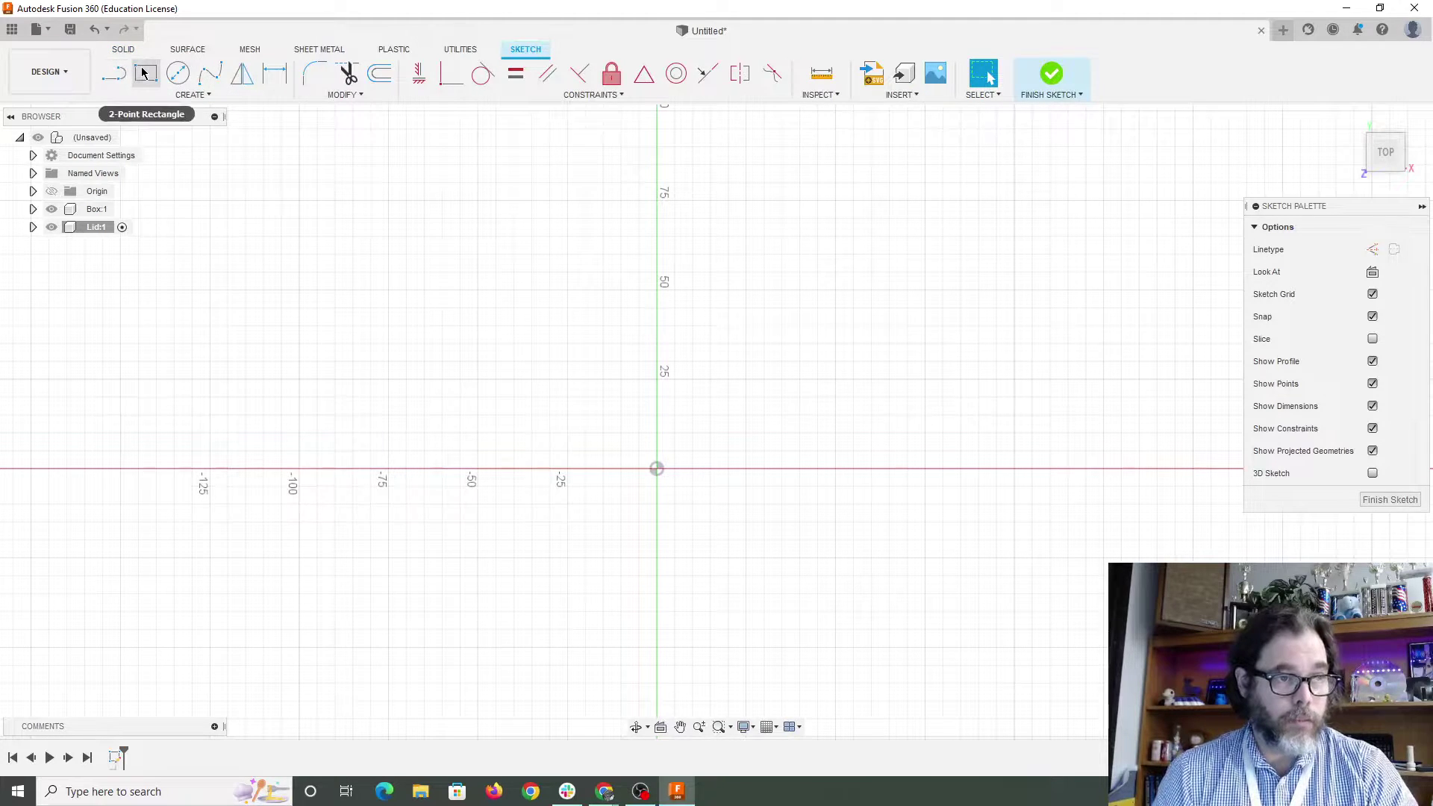
key(s)
click(339, 301)
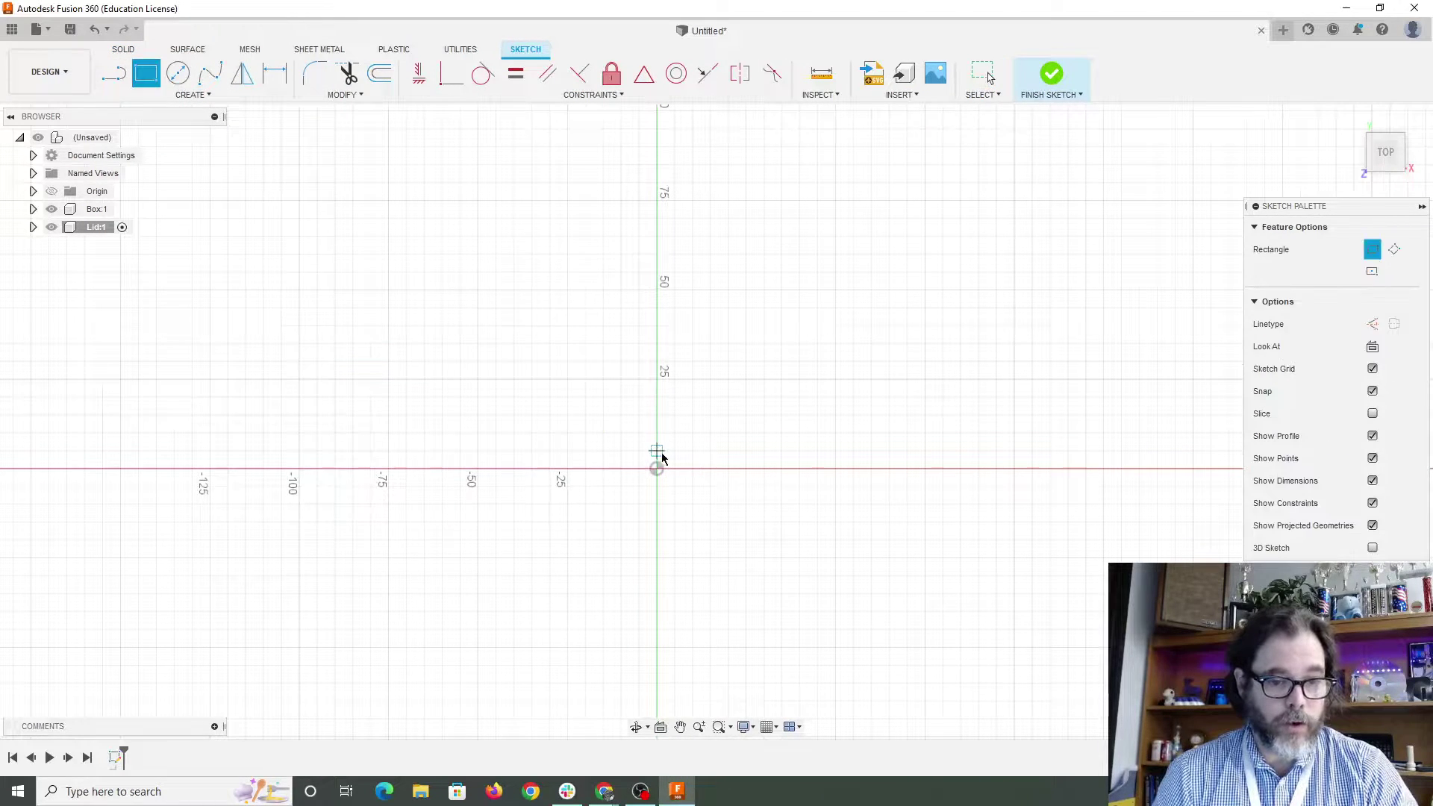
click(656, 469)
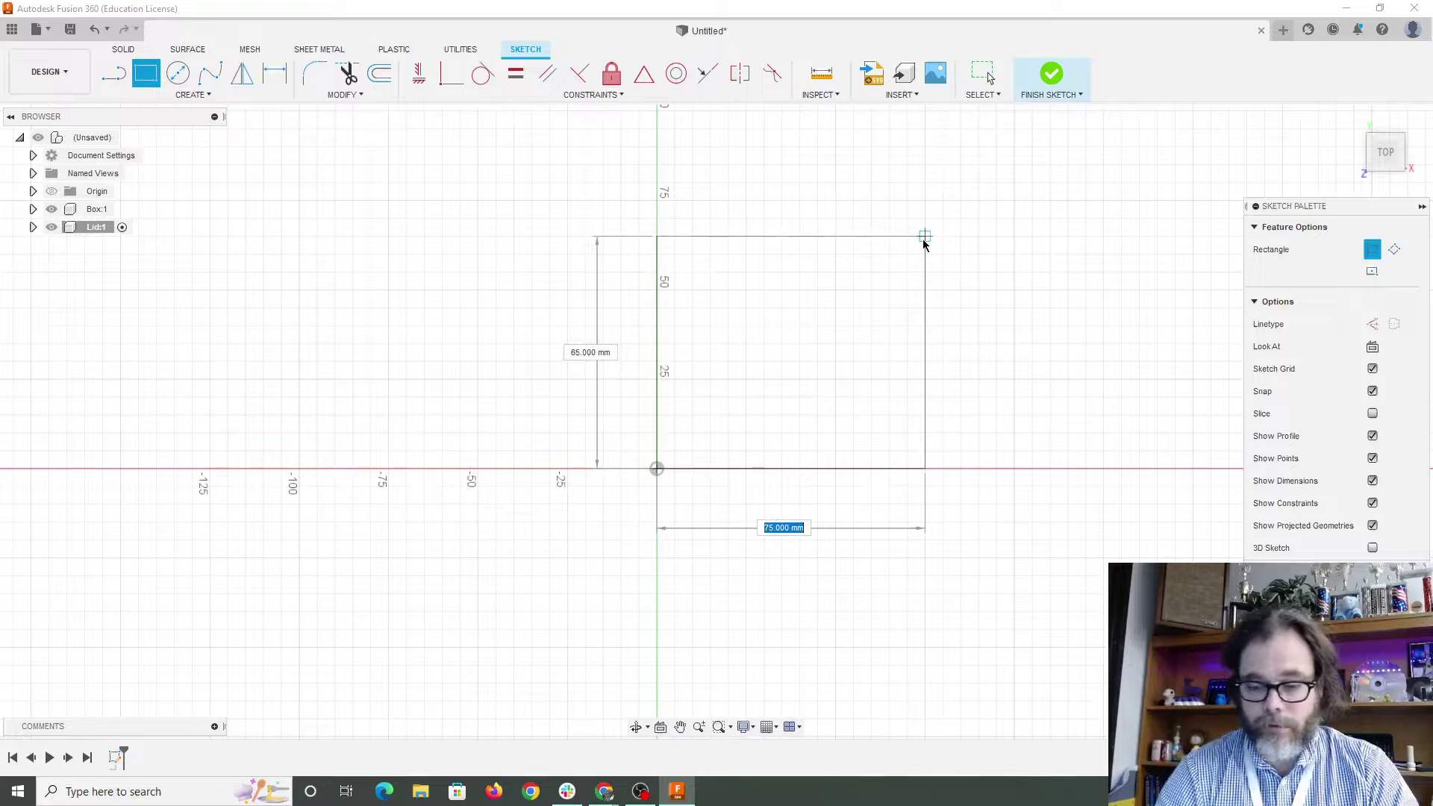
text(120)
key(Tab)
text(120)
key(Return)
key(Escape)
mouse_move(1219, 302)
middle_down()
mouse_move(1040, 438)
mouse_move(1056, 426)
middle_up()
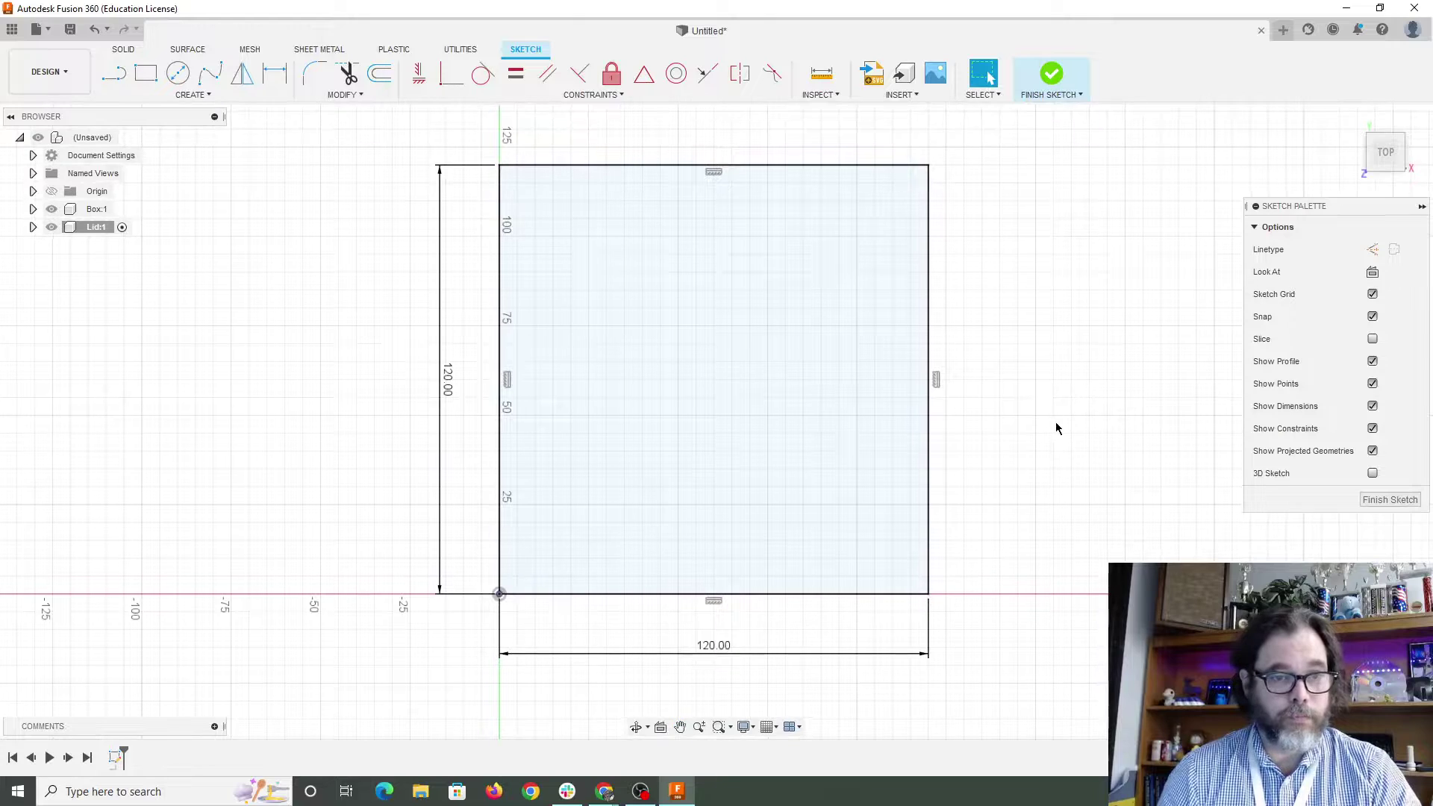
Fillet all four corners of the sketched square with a 10 mm radius.
click(313, 78)
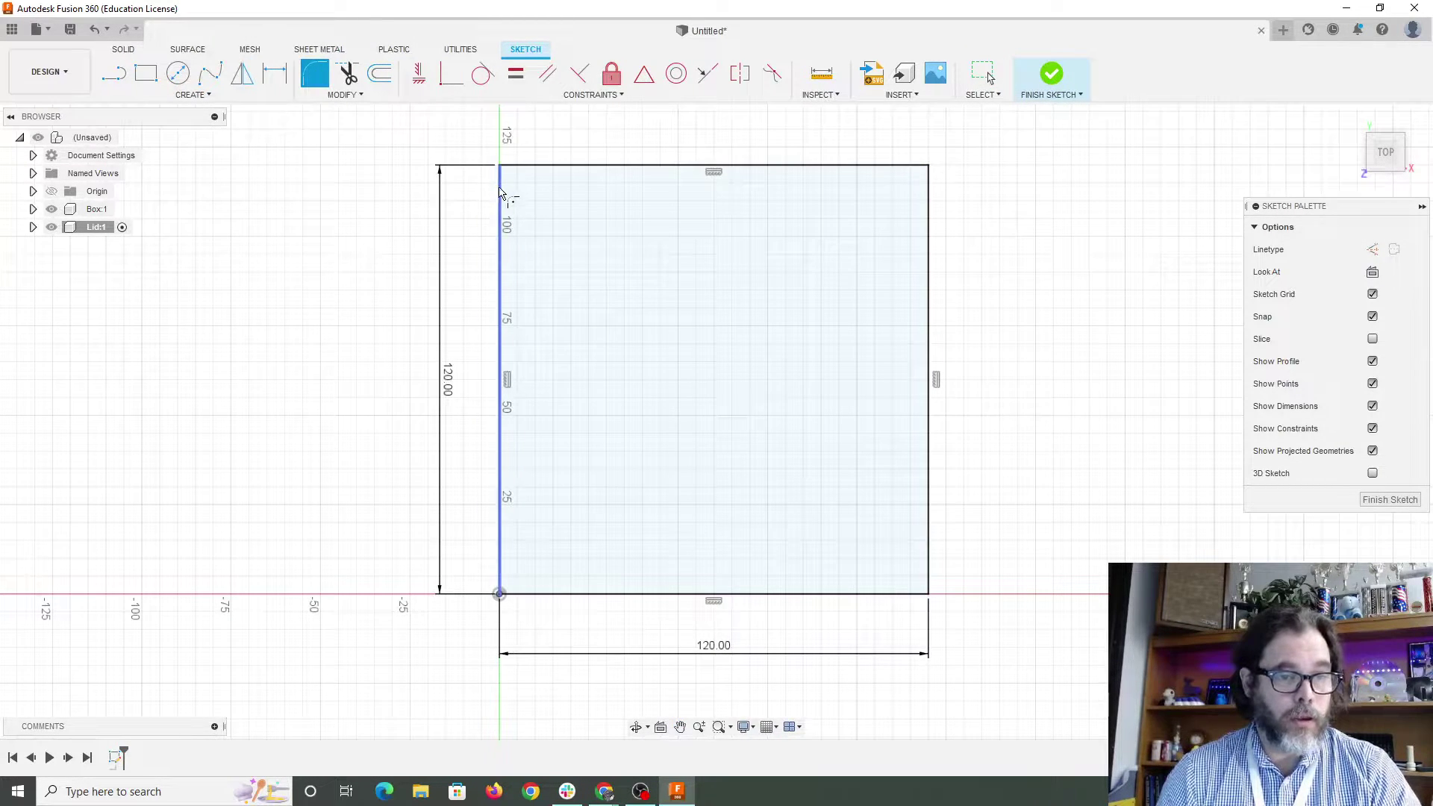
click(500, 192)
click(634, 166)
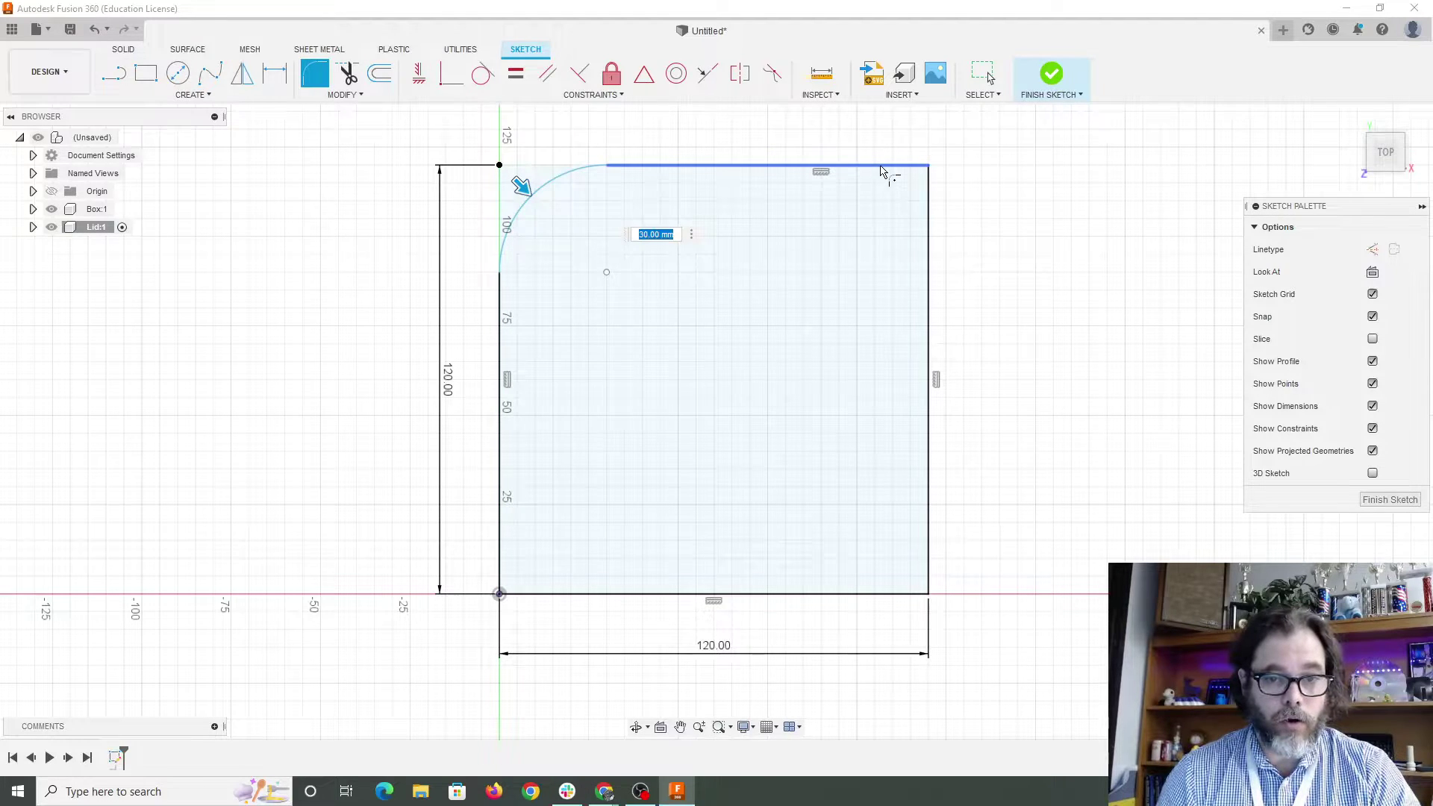
click(882, 167)
click(929, 240)
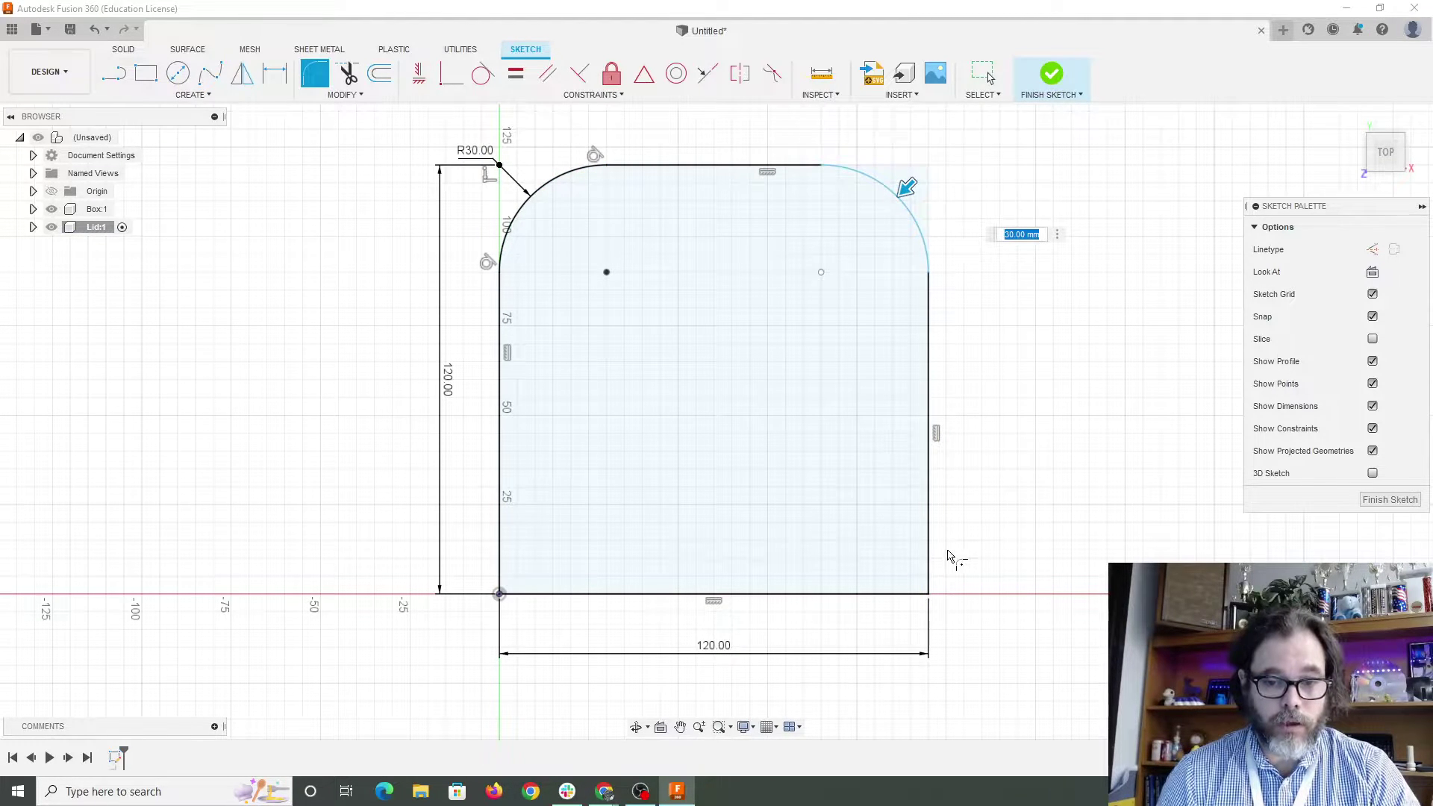
click(928, 569)
click(834, 594)
click(768, 595)
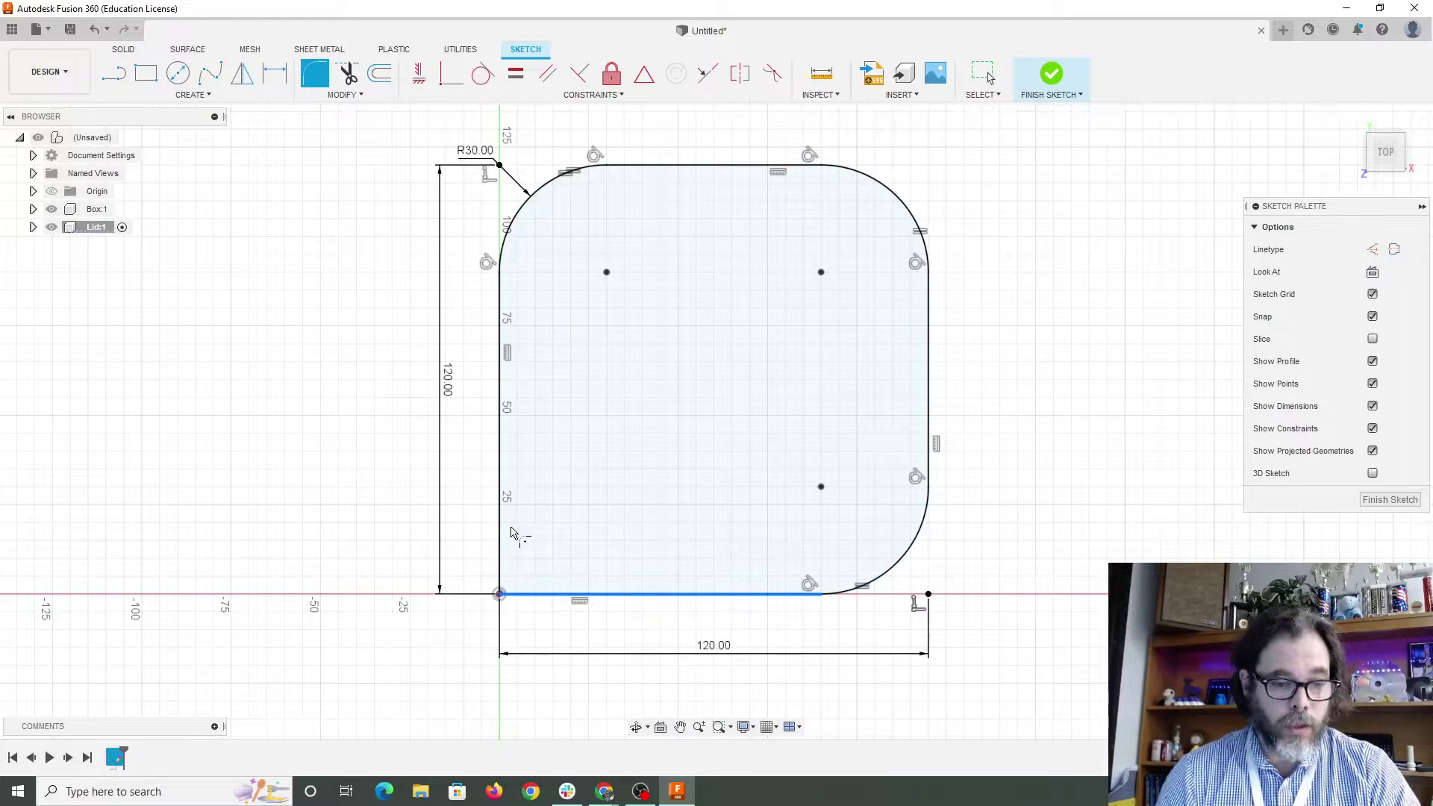
click(501, 532)
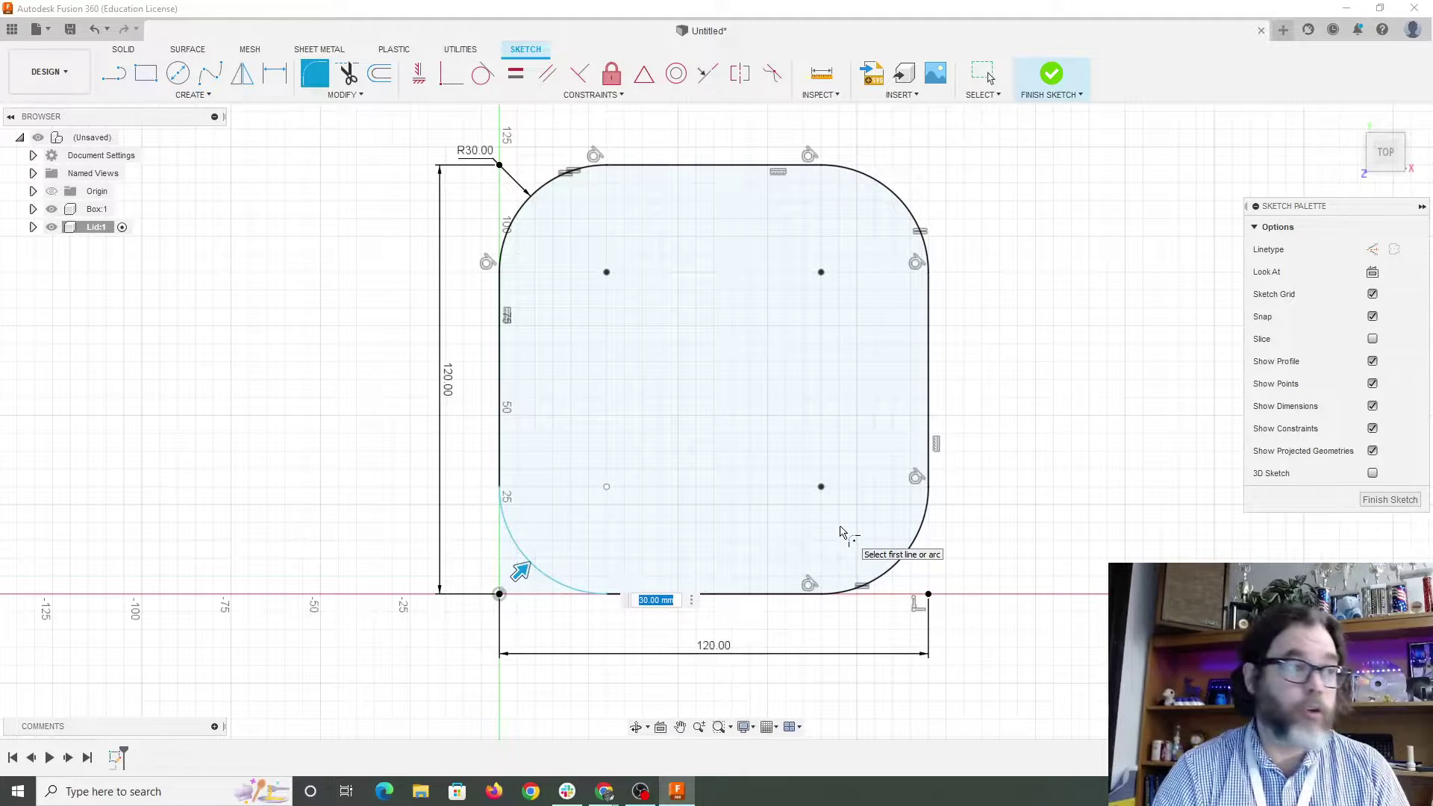
text(10)
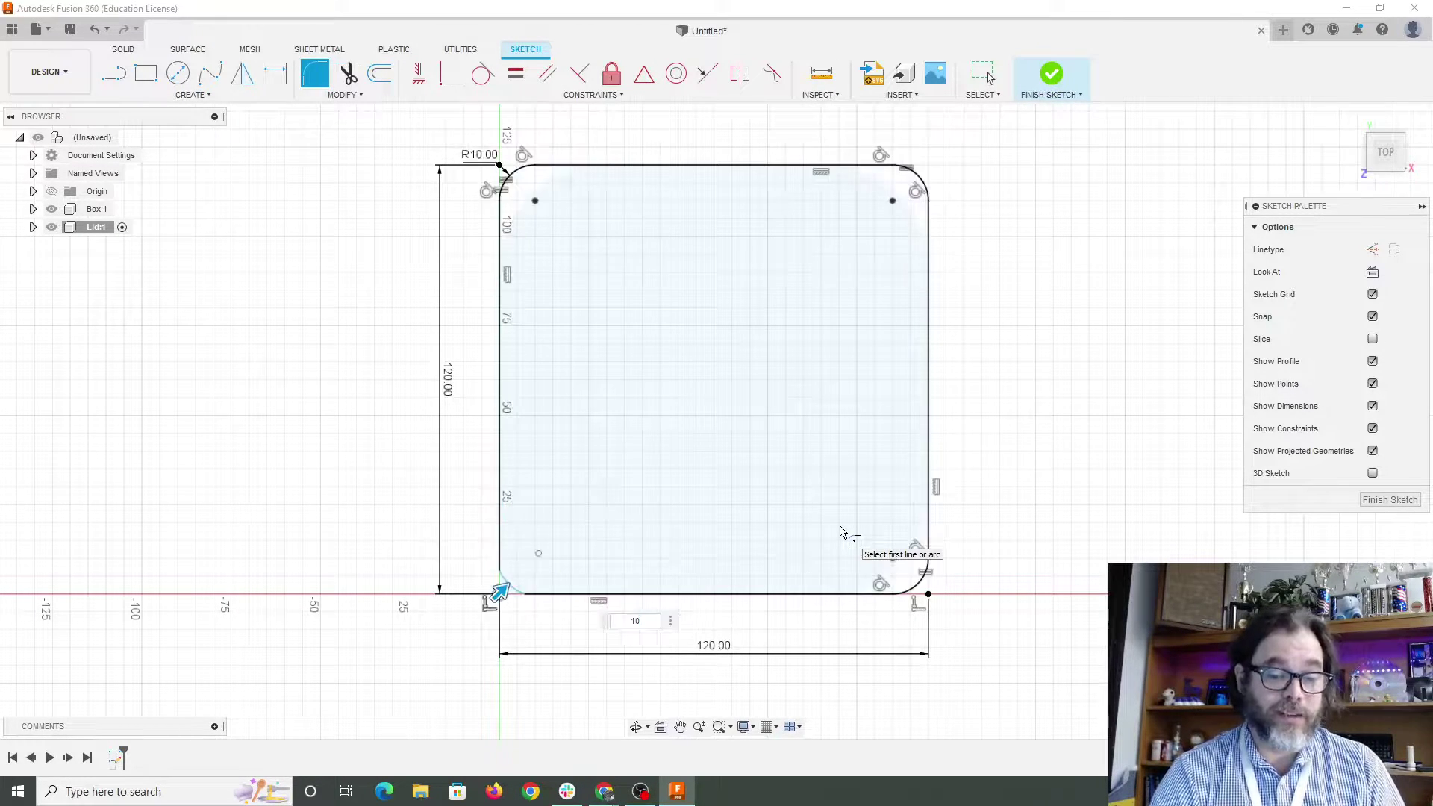
key(Return)
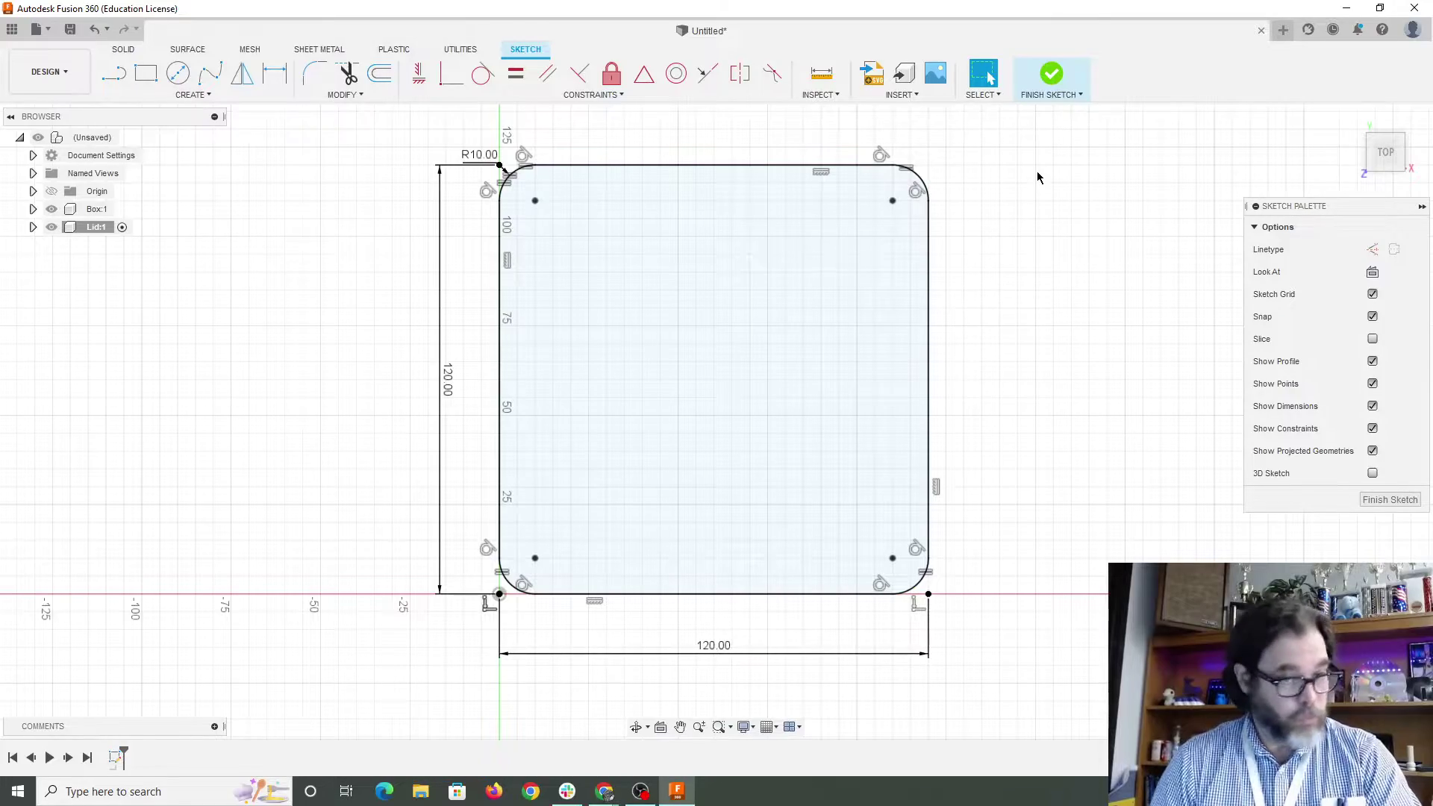
Finish the sketch and extrude the rounded square profile 80 mm upward as a new body.
click(1052, 75)
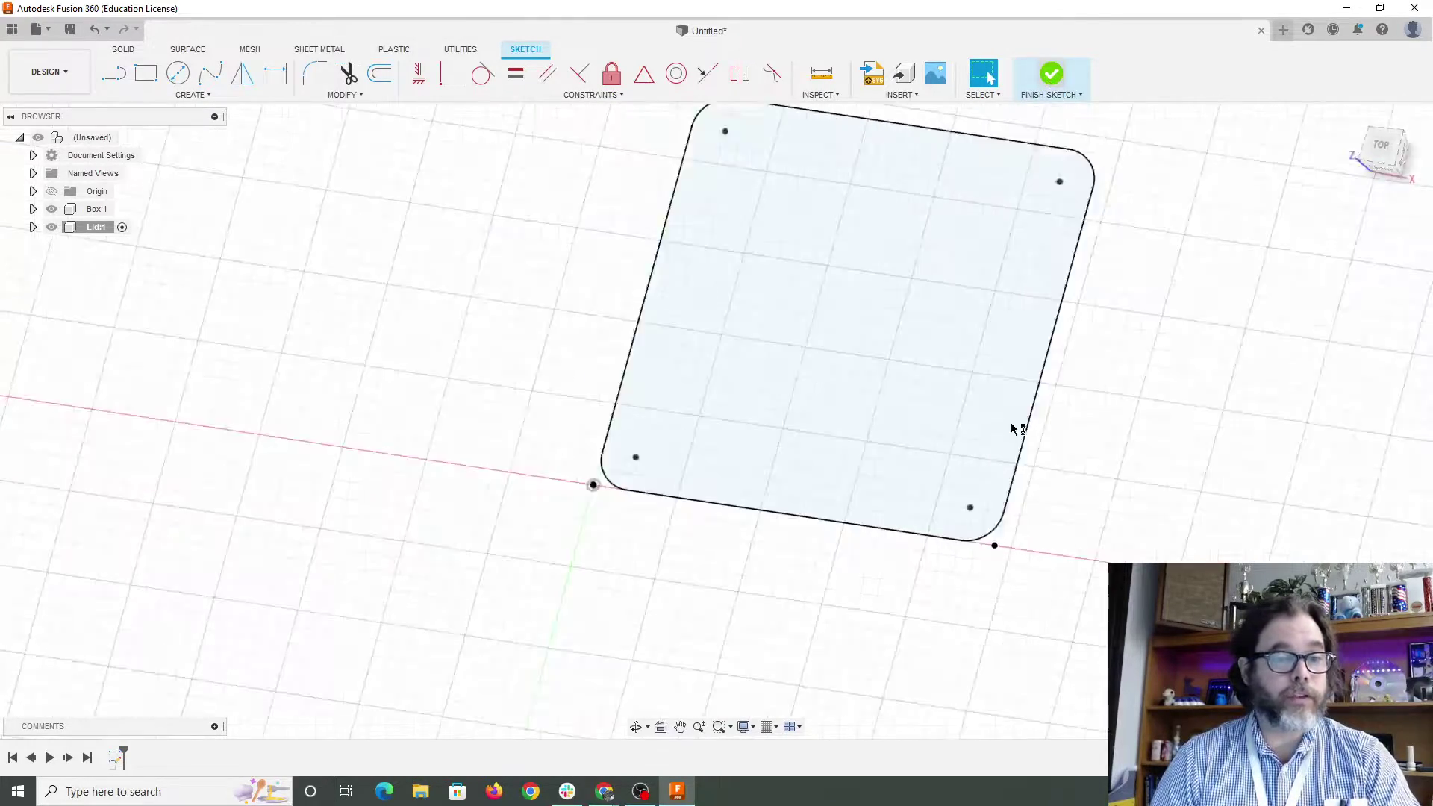
key(e)
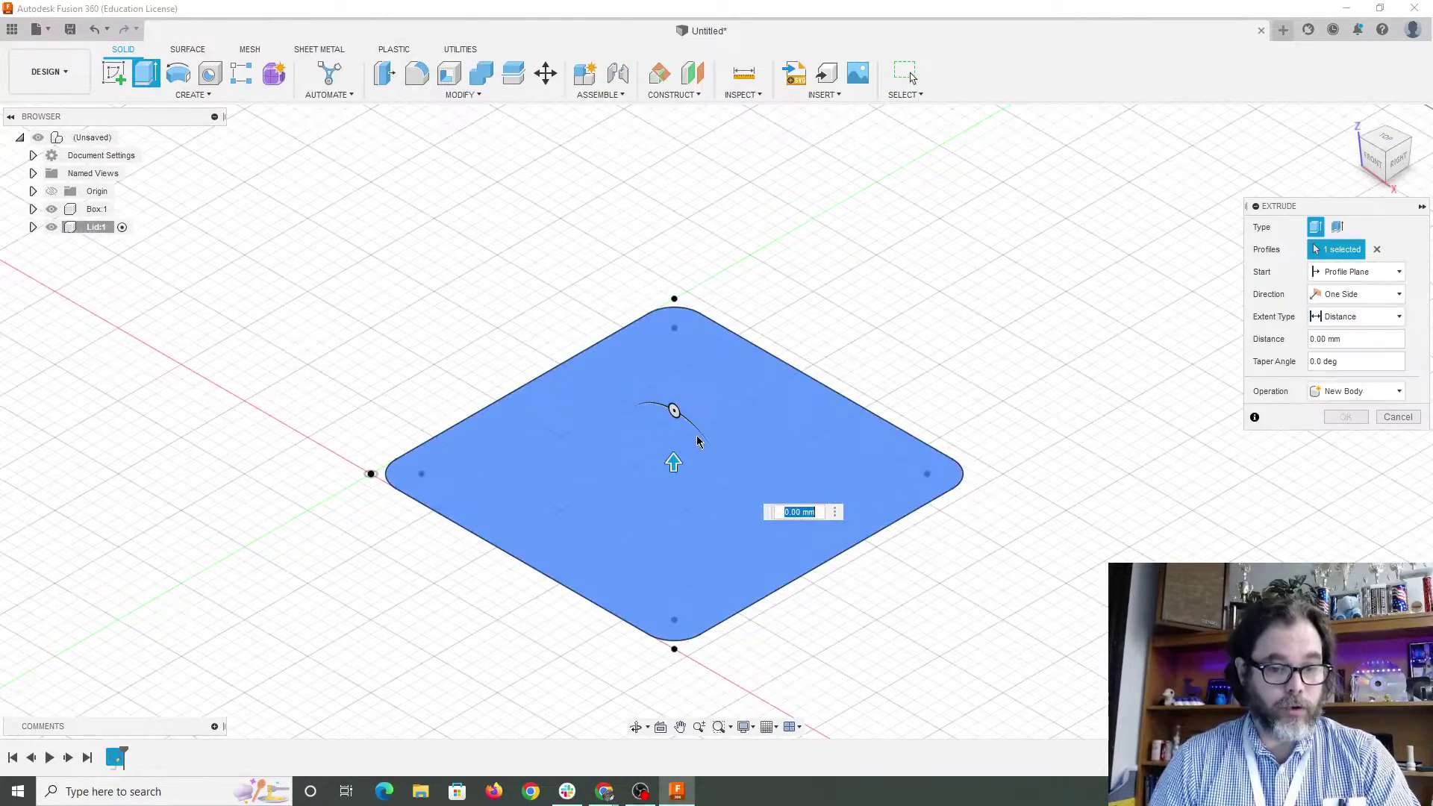
drag(674, 458, 674, 403)
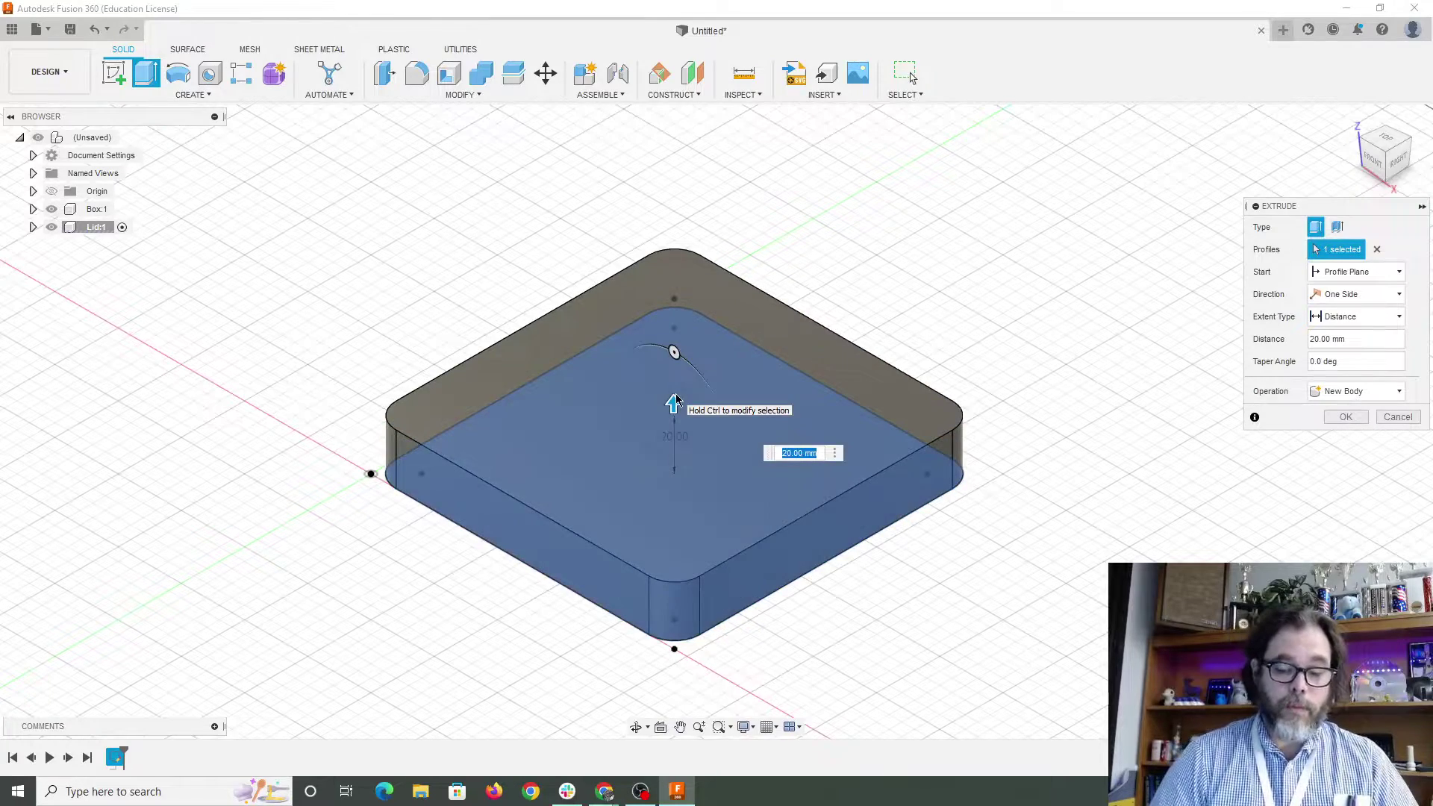
text(80)
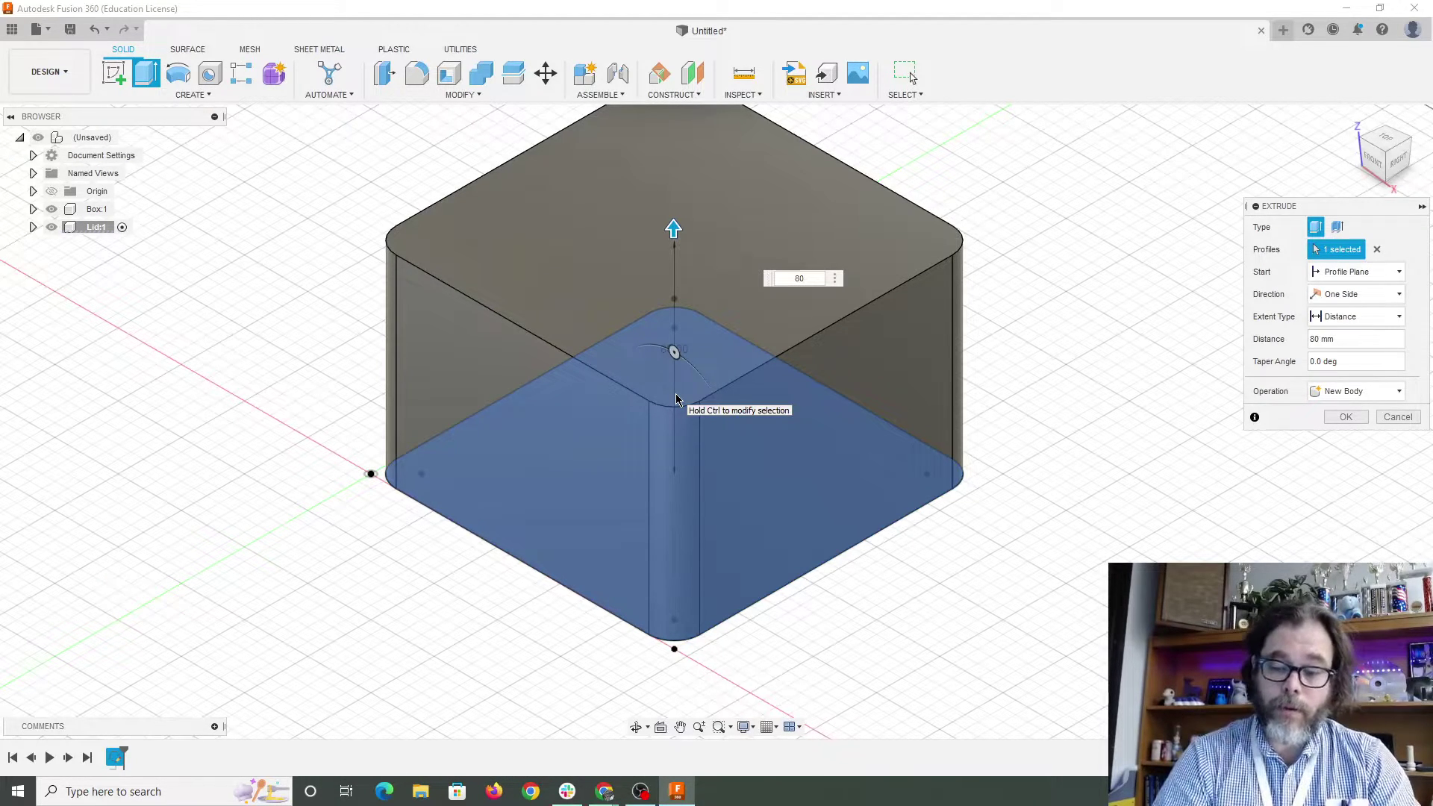
key(Return)
middle_drag(715, 305, 1095, 502)
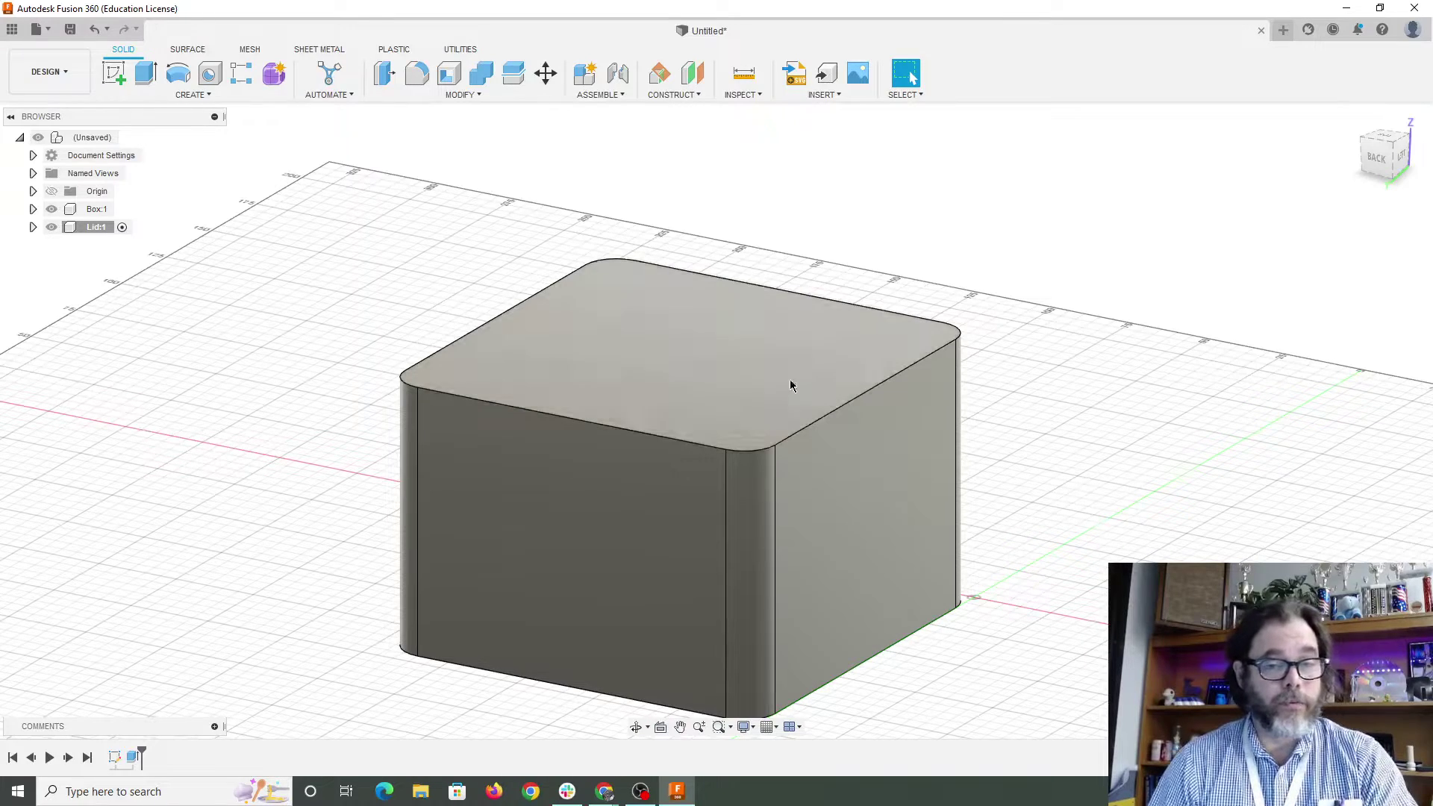
Create a new sketch on the top face of the extruded block.
right_click(692, 327)
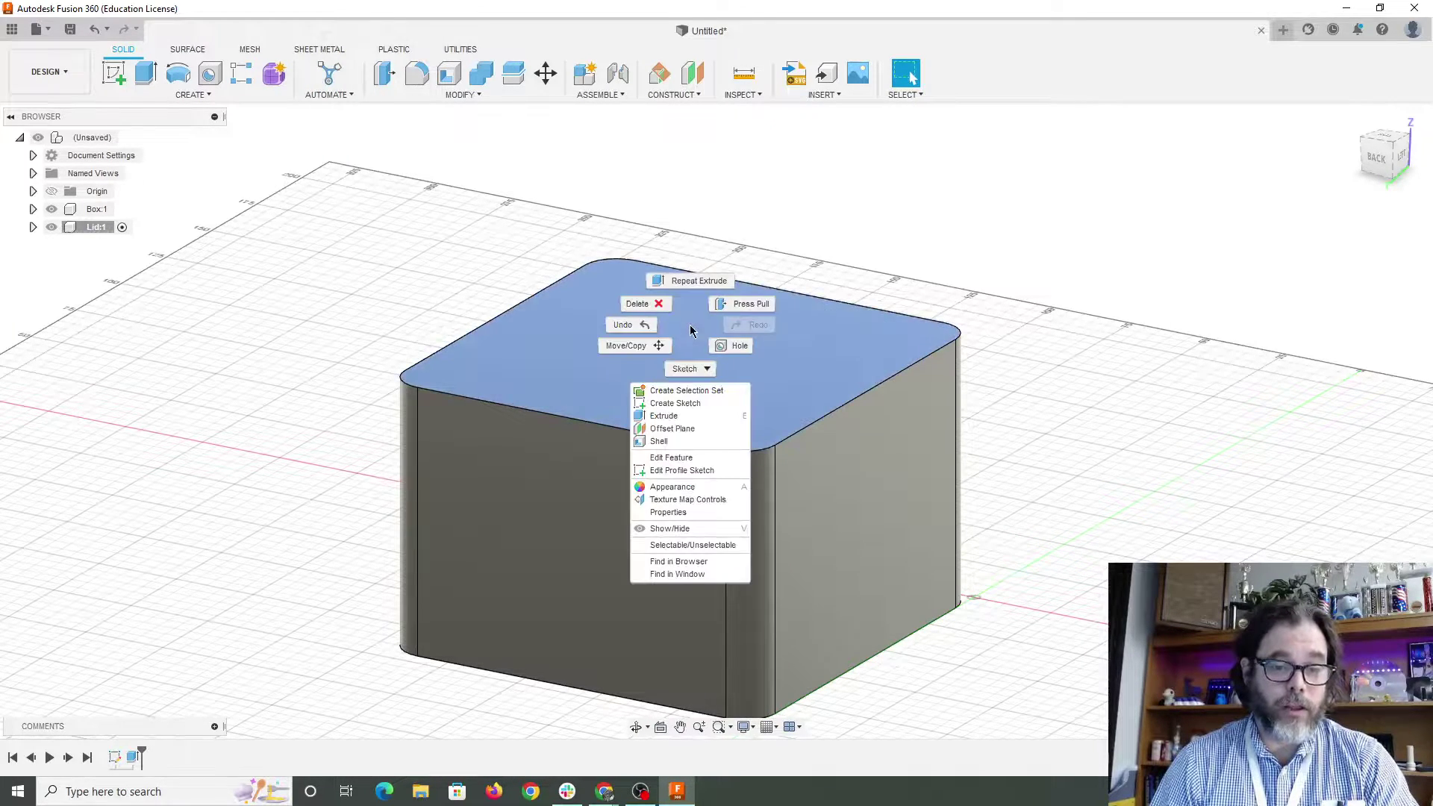
click(684, 405)
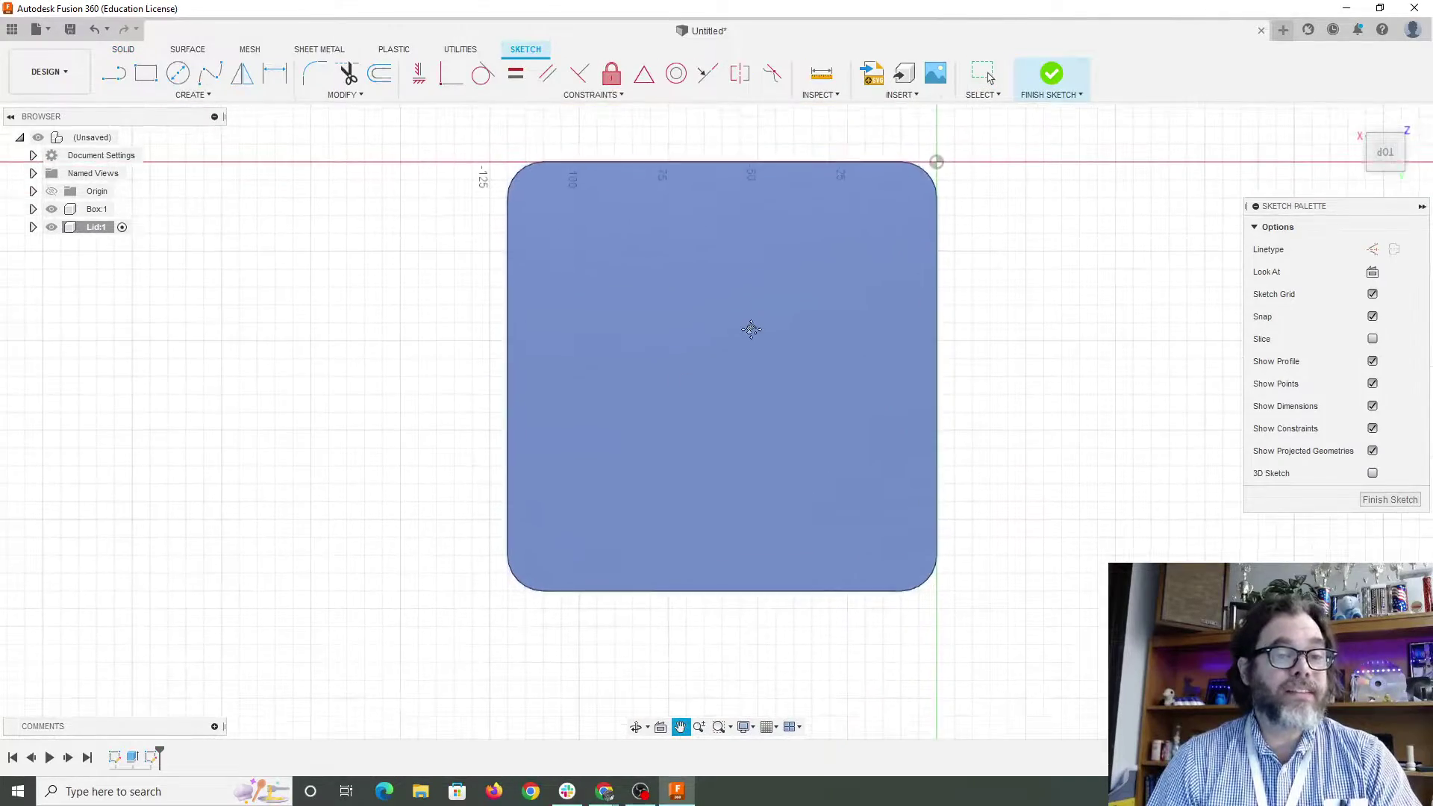
drag(752, 329, 684, 353)
key(Escape)
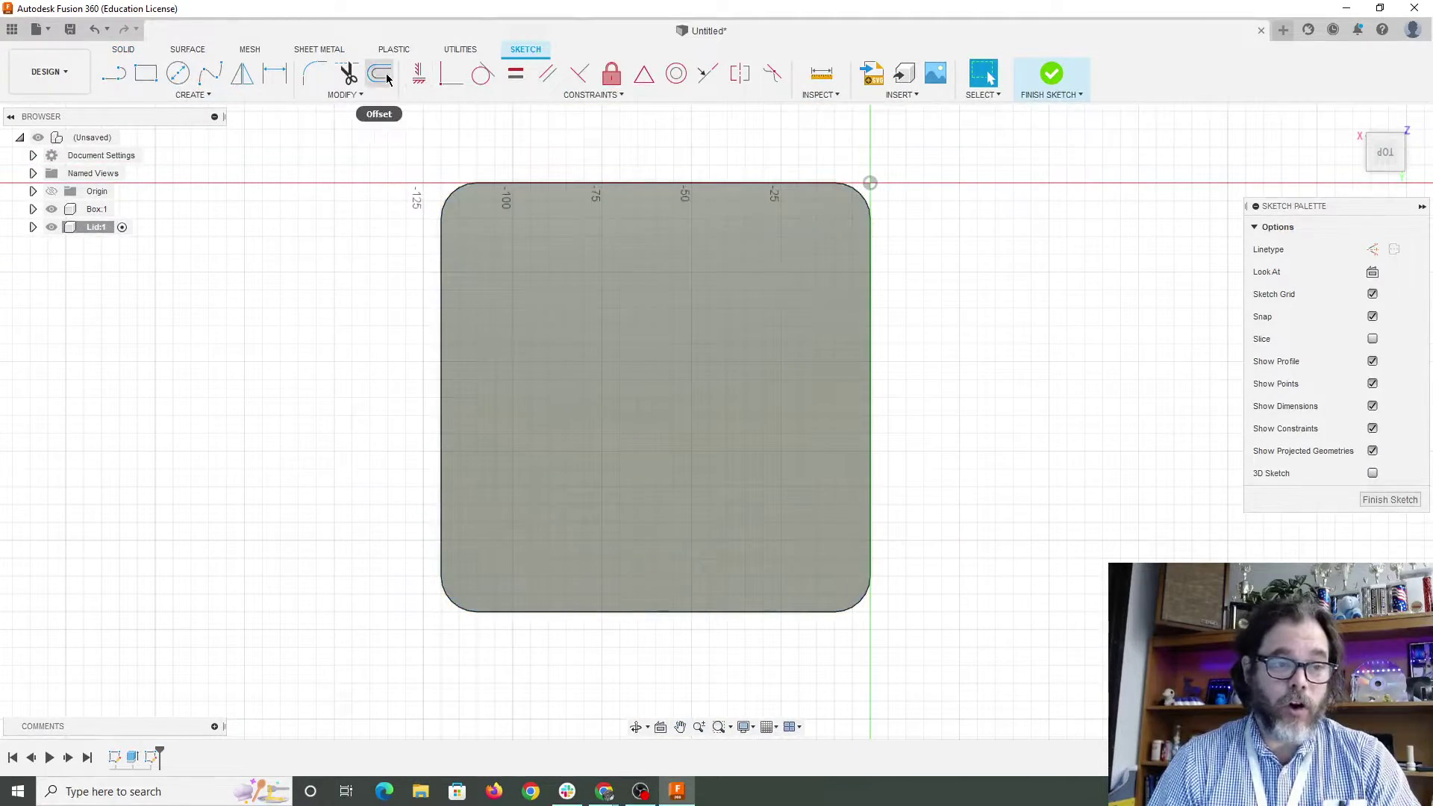
Offset the top face's outer edge chain inward with an offset position of -8 mm.
click(388, 78)
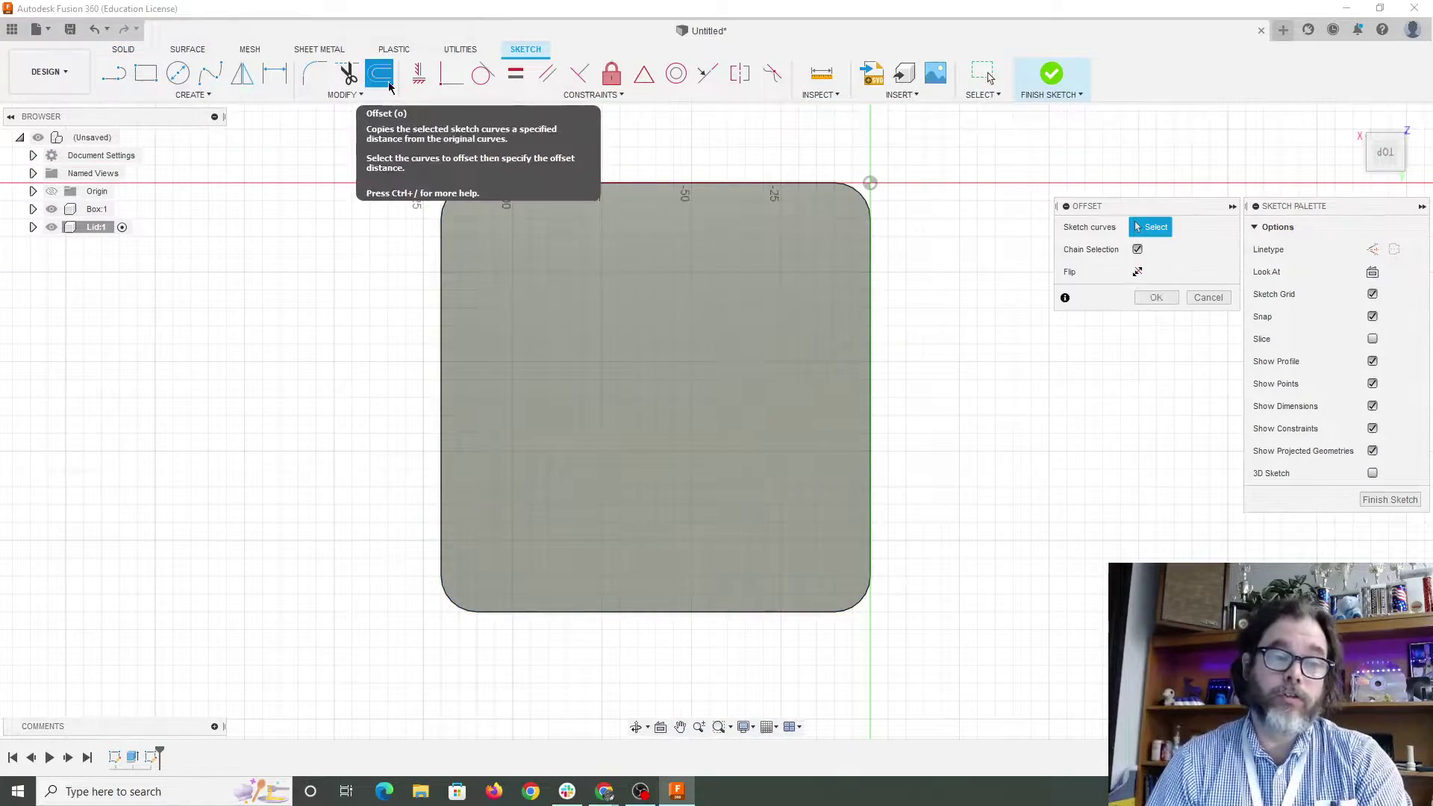
click(660, 184)
mouse_move(660, 176)
mouse_down()
mouse_move(661, 121)
mouse_move(659, 231)
mouse_move(636, 247)
mouse_up()
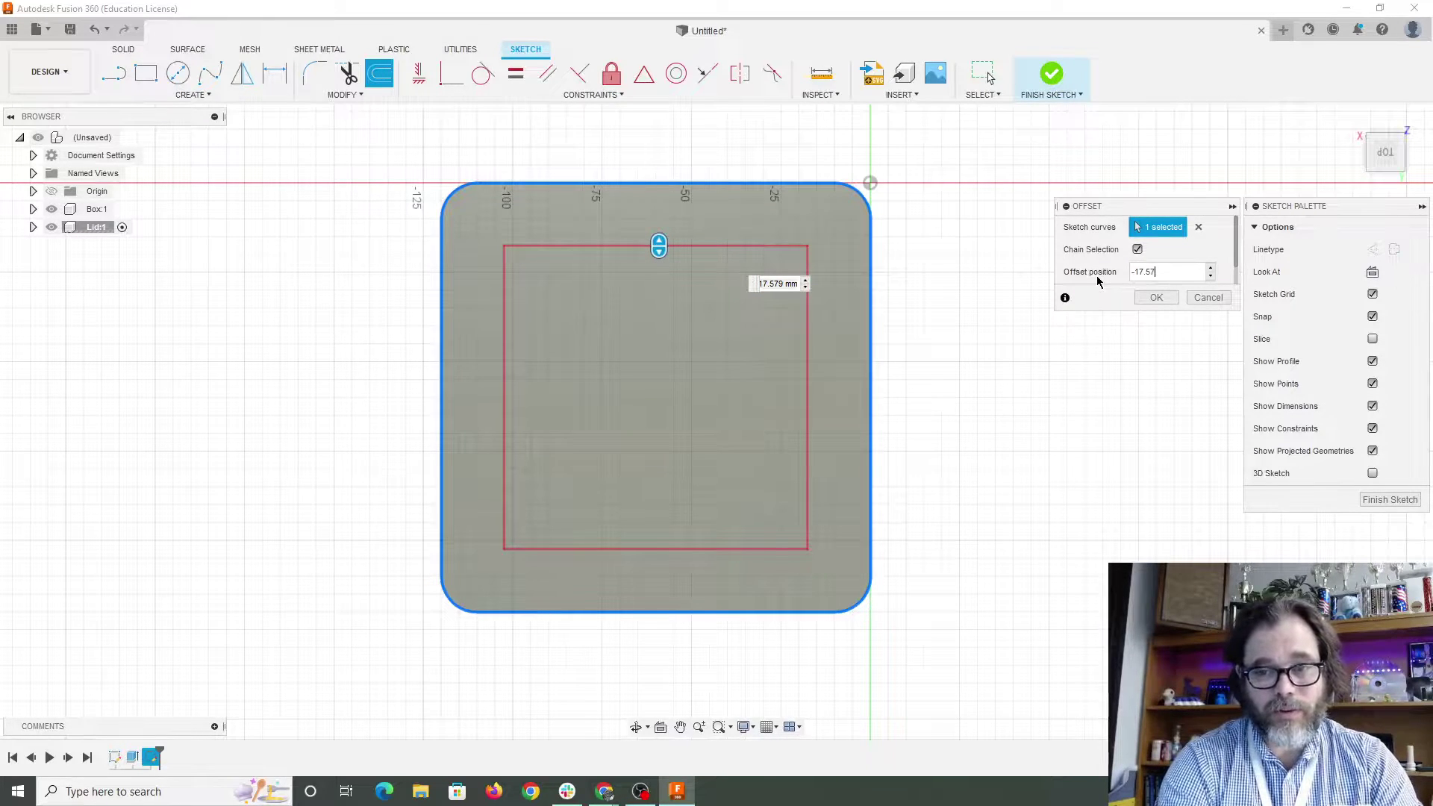
key(BackSpace)
key(BackSpace)
key(BackSpace)
key(BackSpace)
key(BackSpace)
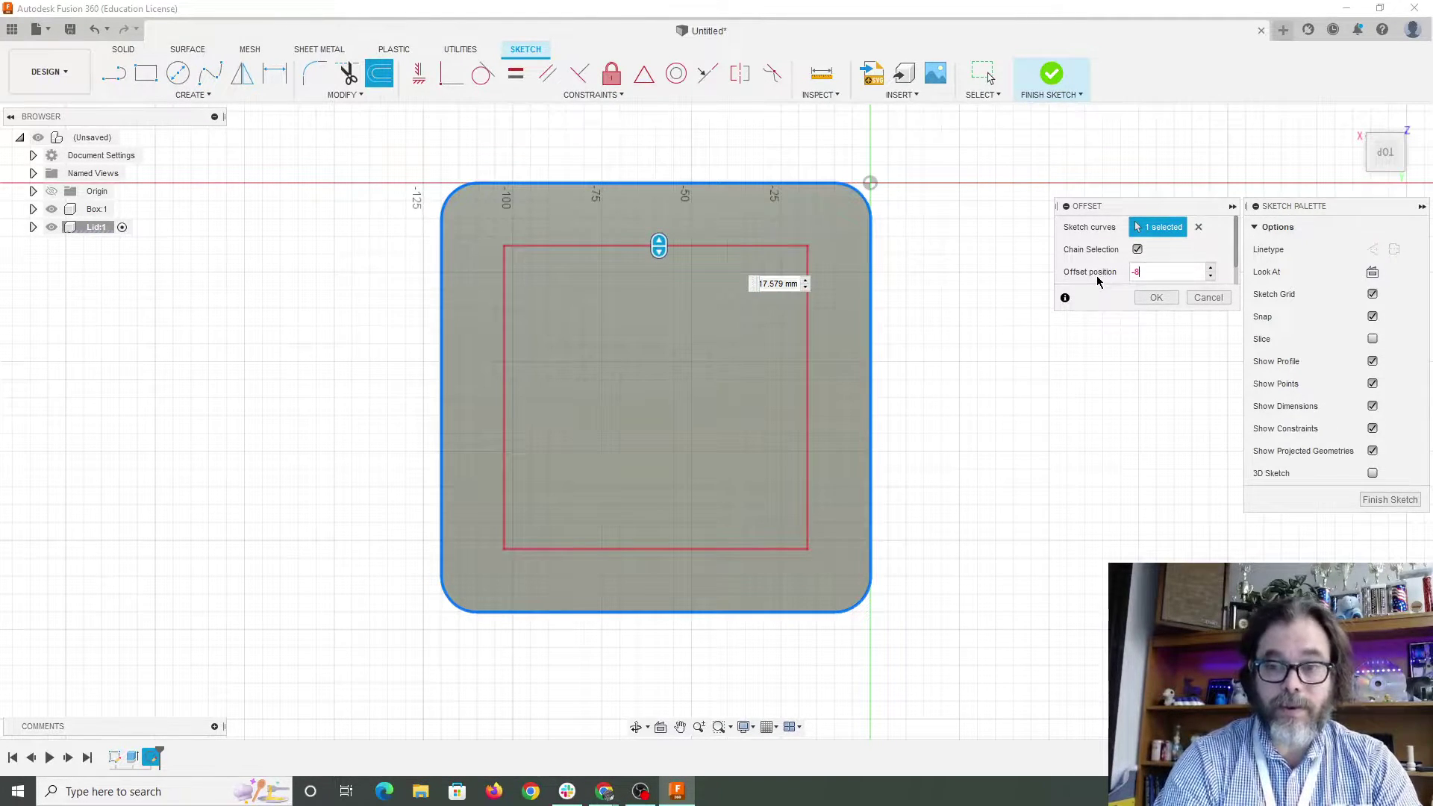
text(8)
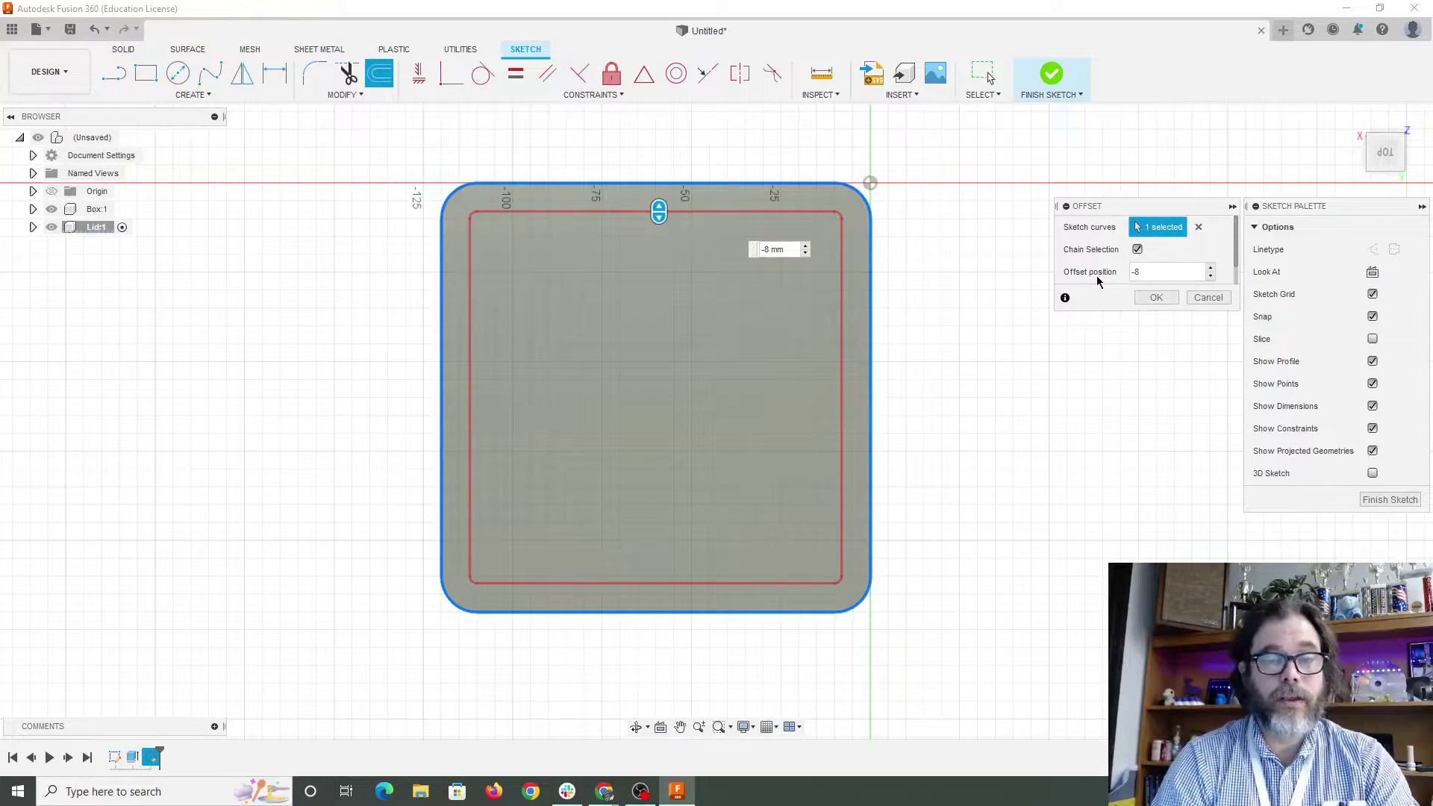
key(Return)
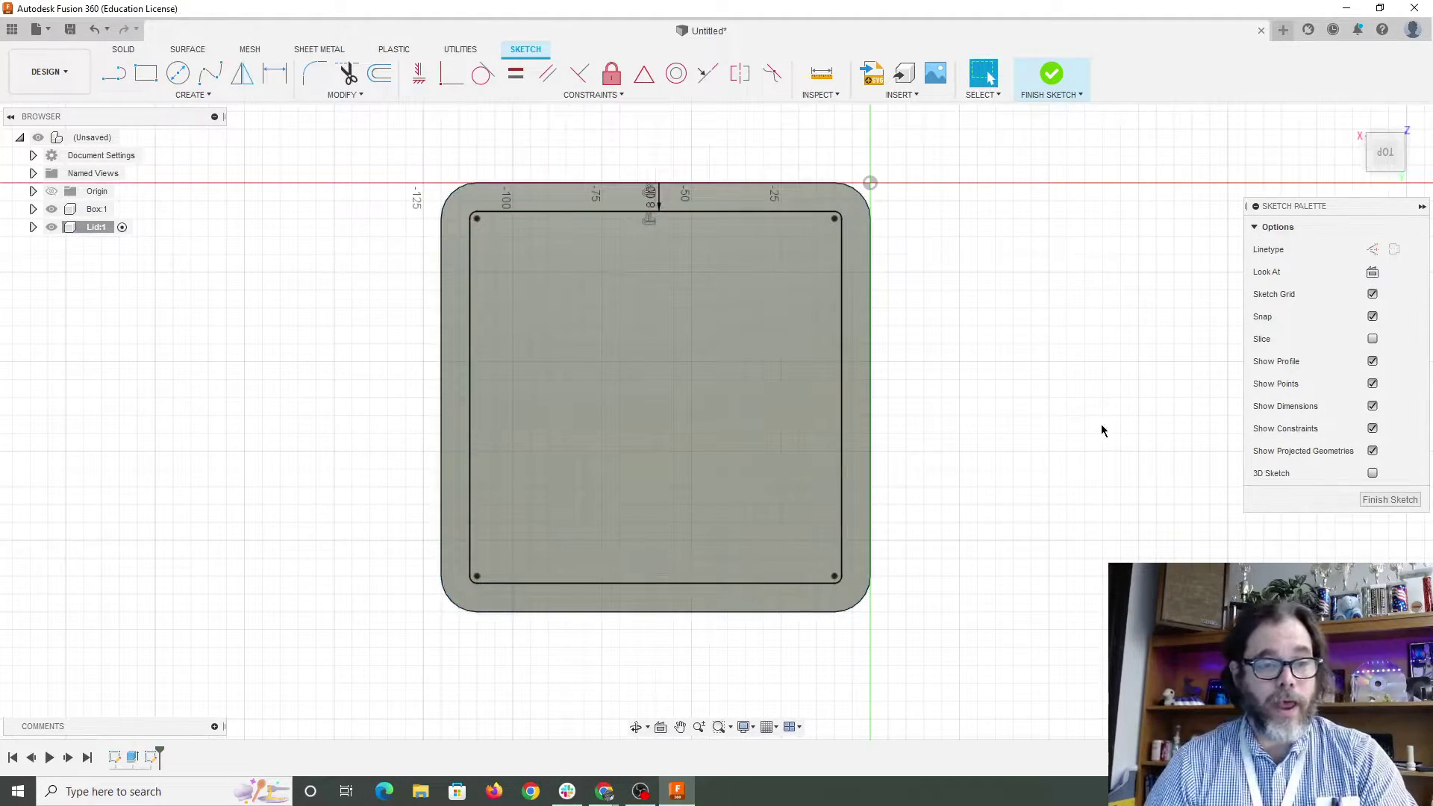
Finish the sketch and set up a cut extrusion of the inner profile 25 mm down into the block.
shift+middle_drag(926, 511, 1025, 454)
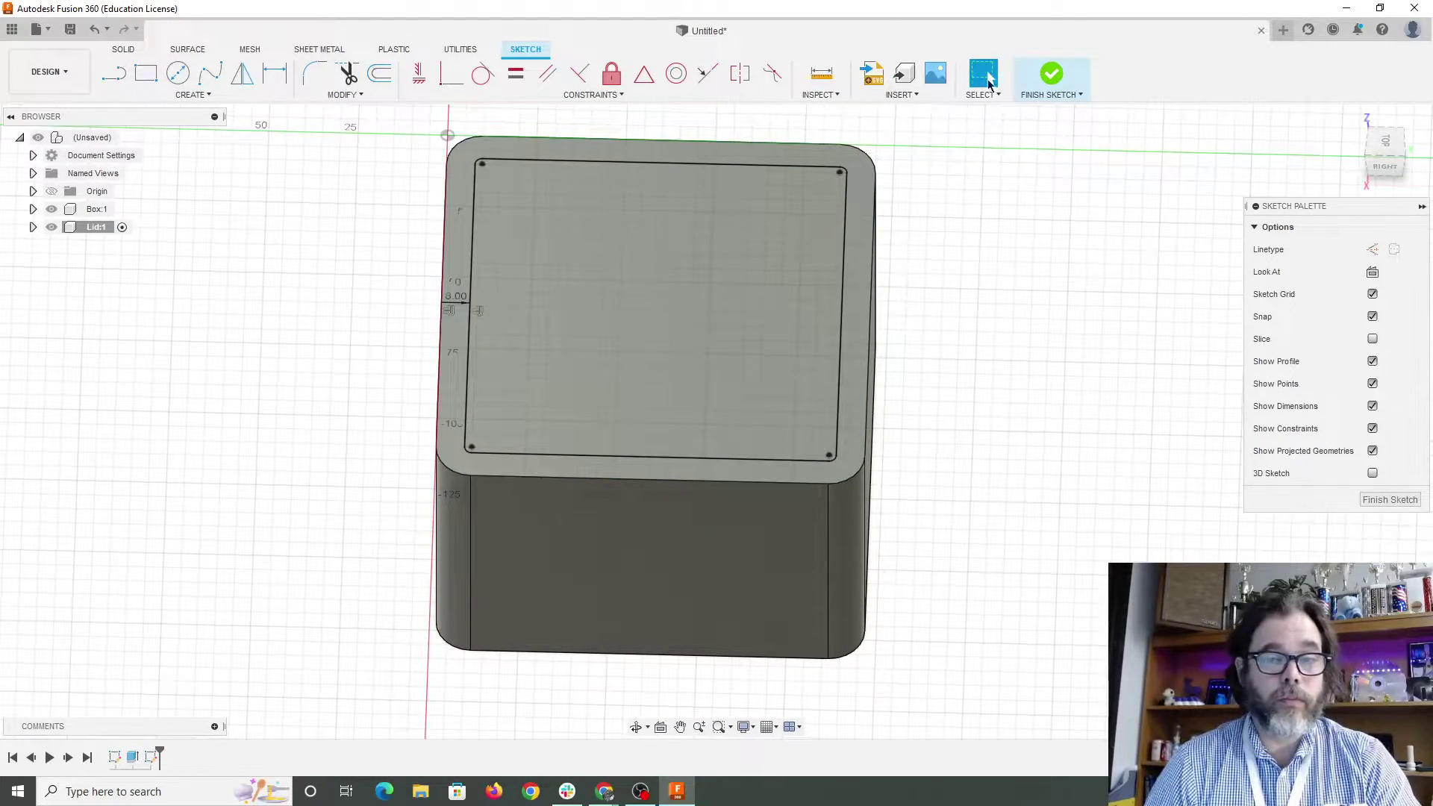
click(1050, 77)
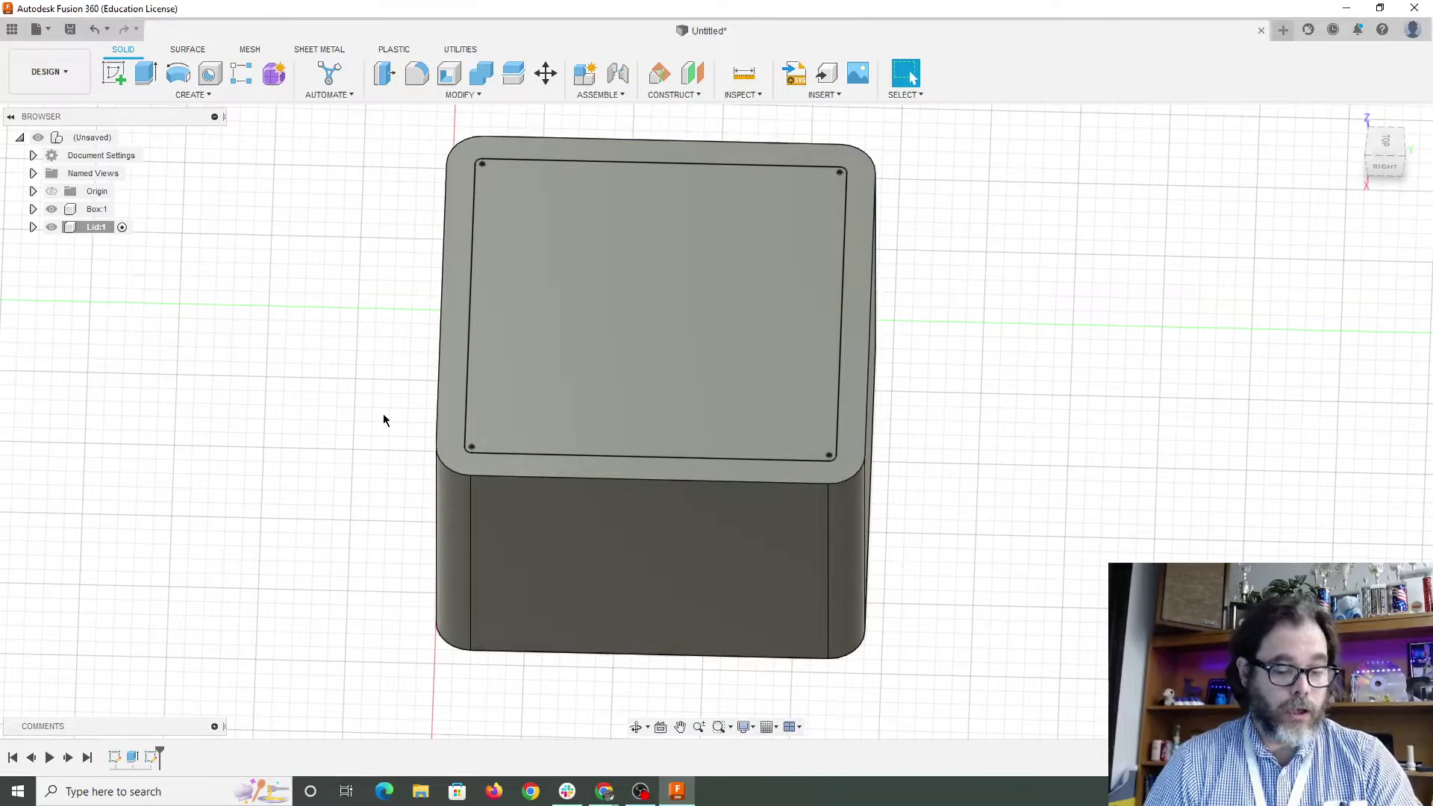
key(e)
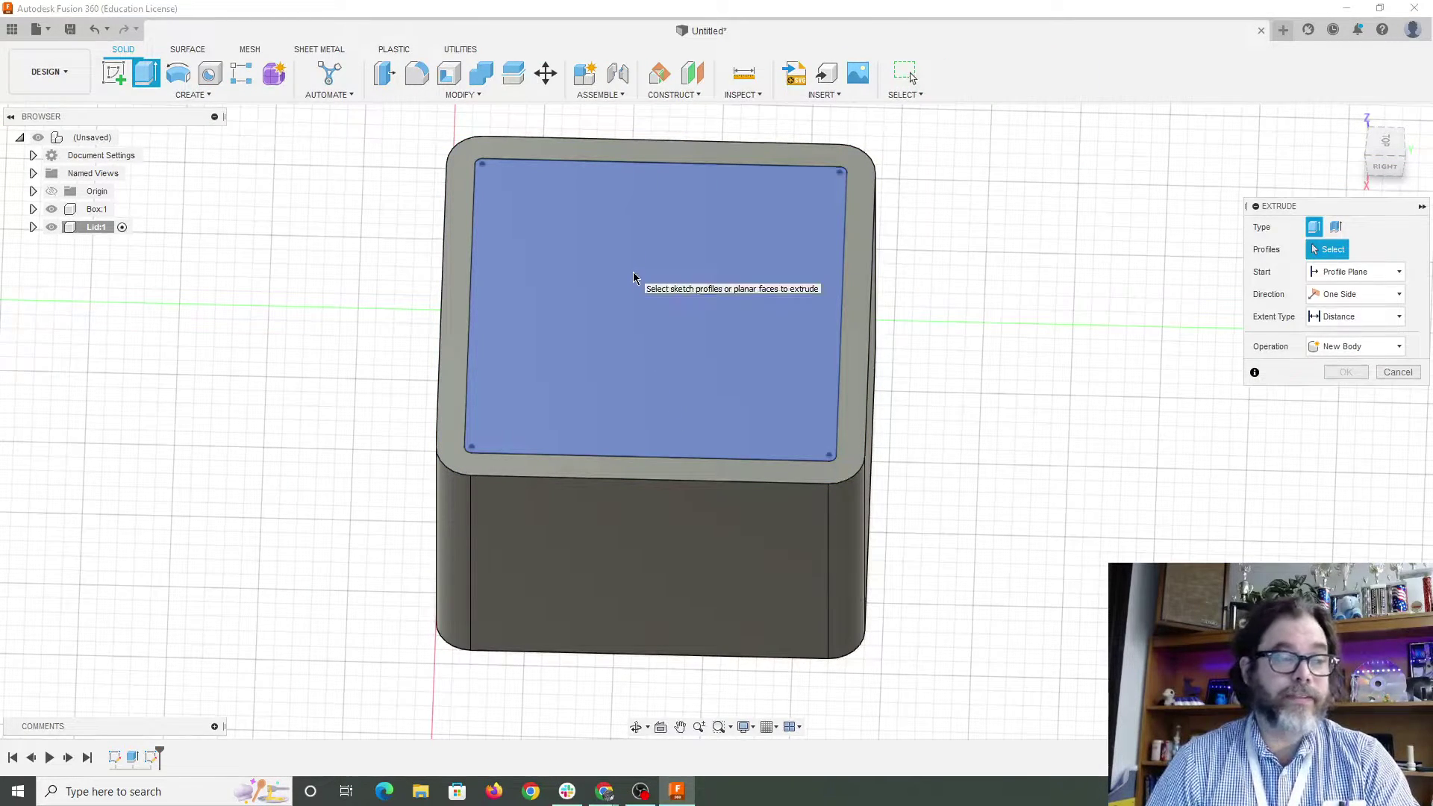
click(634, 283)
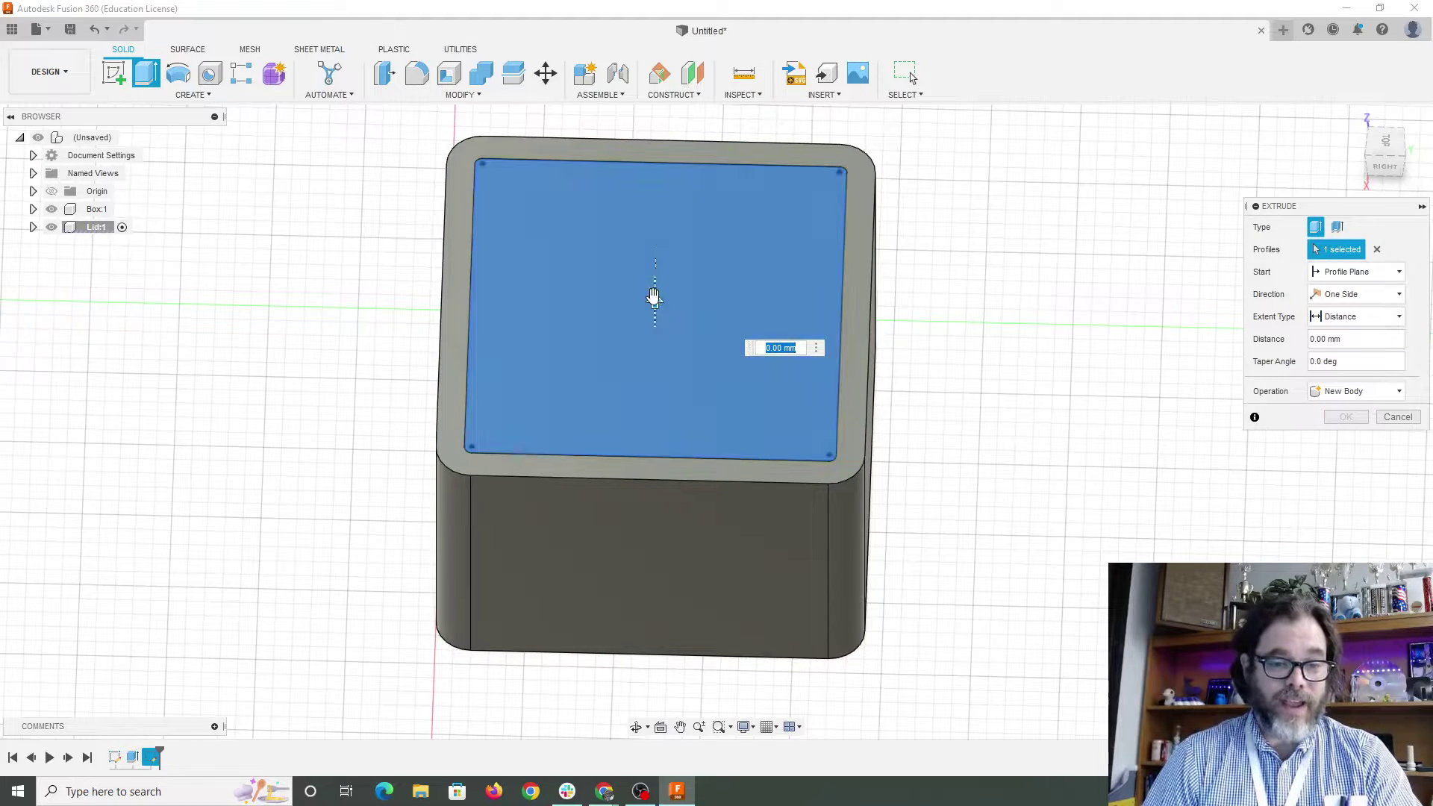
drag(654, 299, 655, 357)
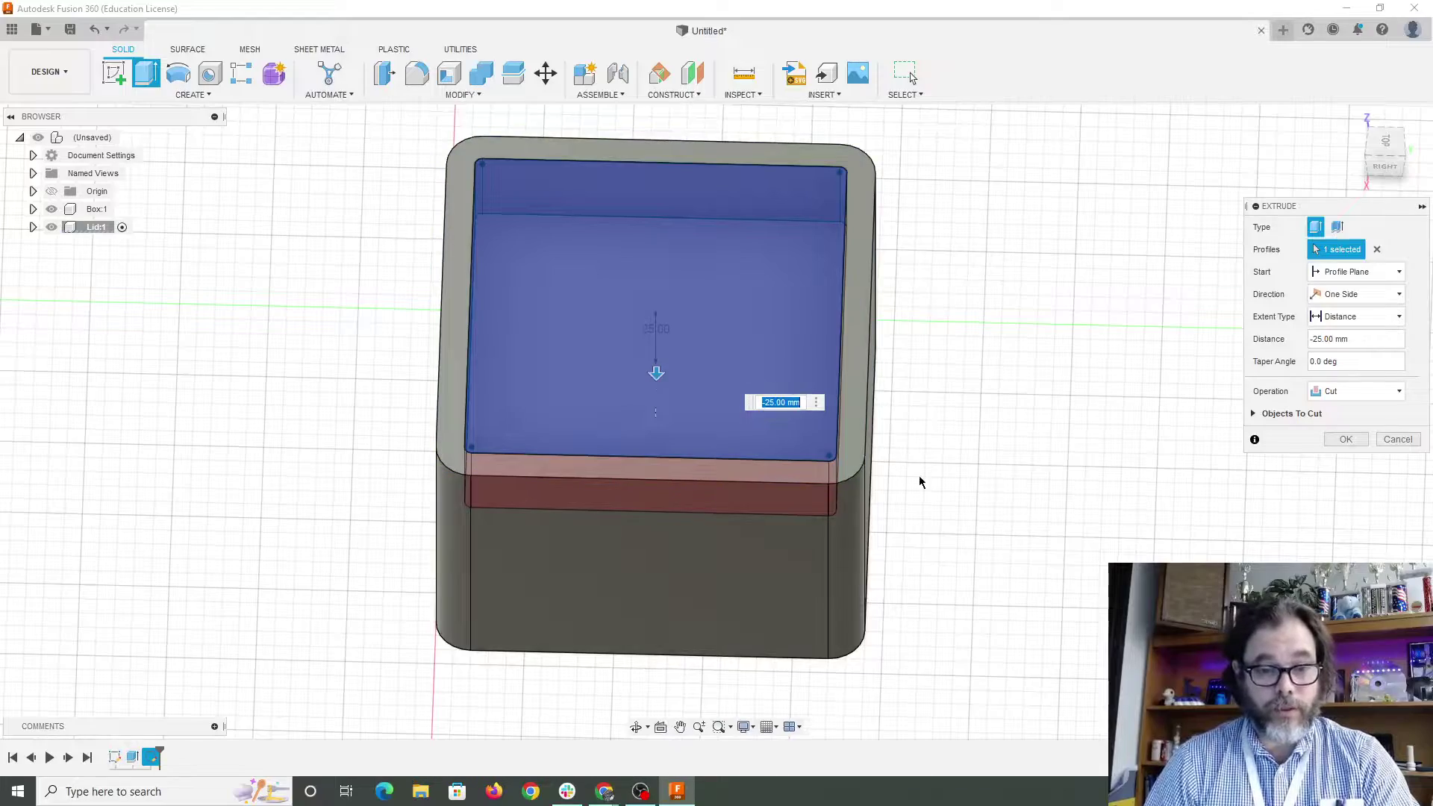
shift+middle_drag(928, 498, 1225, 378)
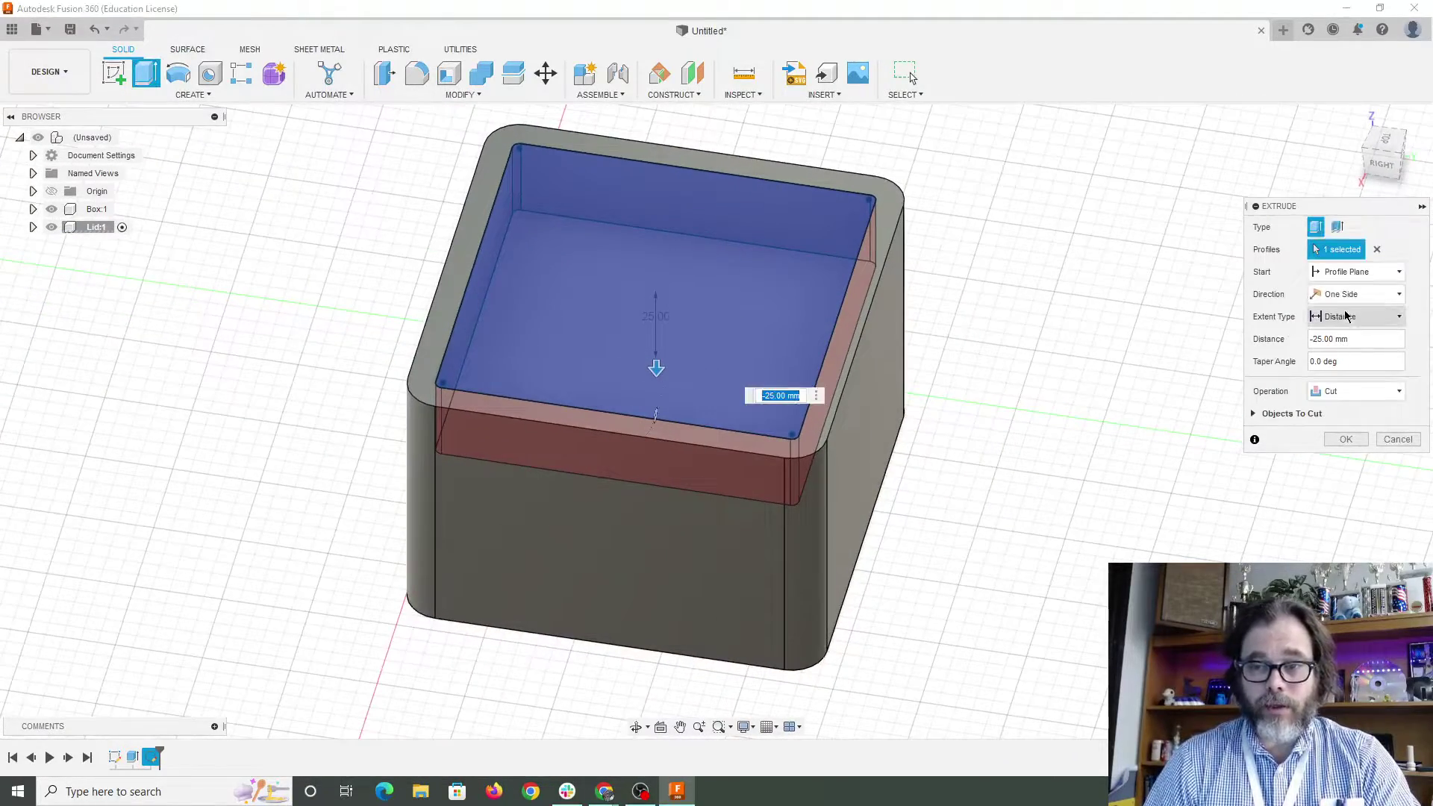
drag(1331, 211, 1043, 165)
Extend the cut to the block's bottom face as the target object with a -5 mm offset, and apply it.
click(1056, 275)
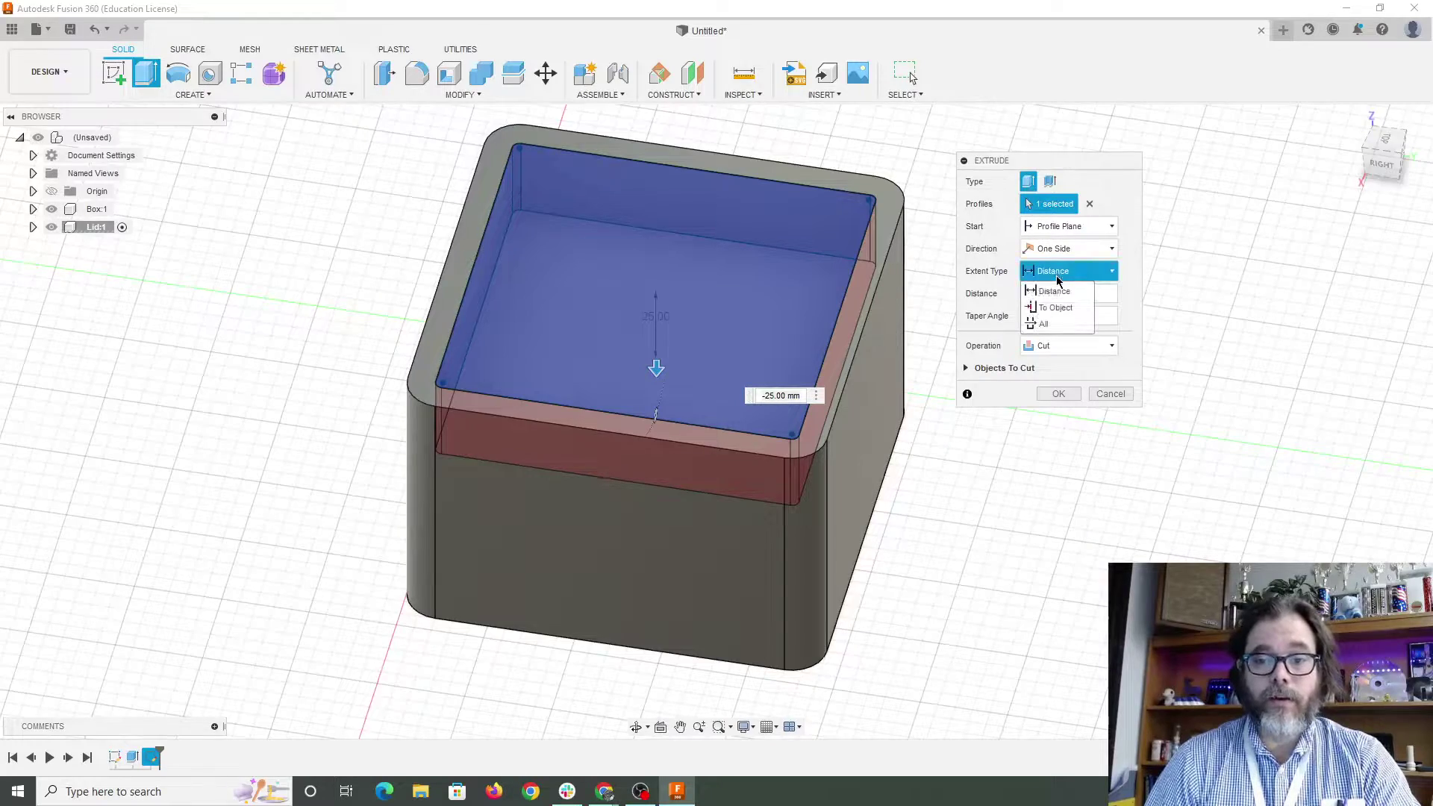
click(1060, 307)
shift+middle_drag(934, 467, 838, 369)
click(733, 347)
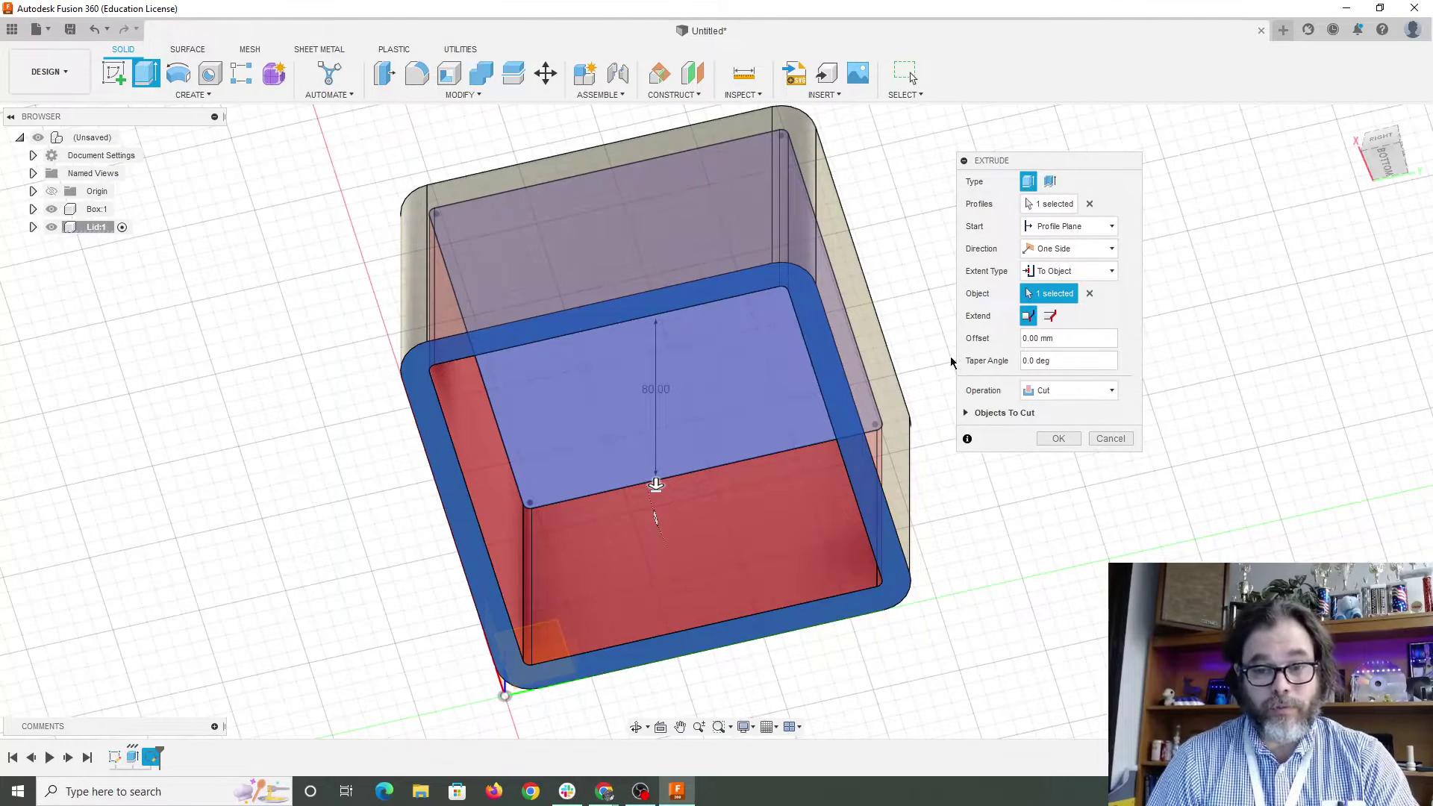
click(1053, 338)
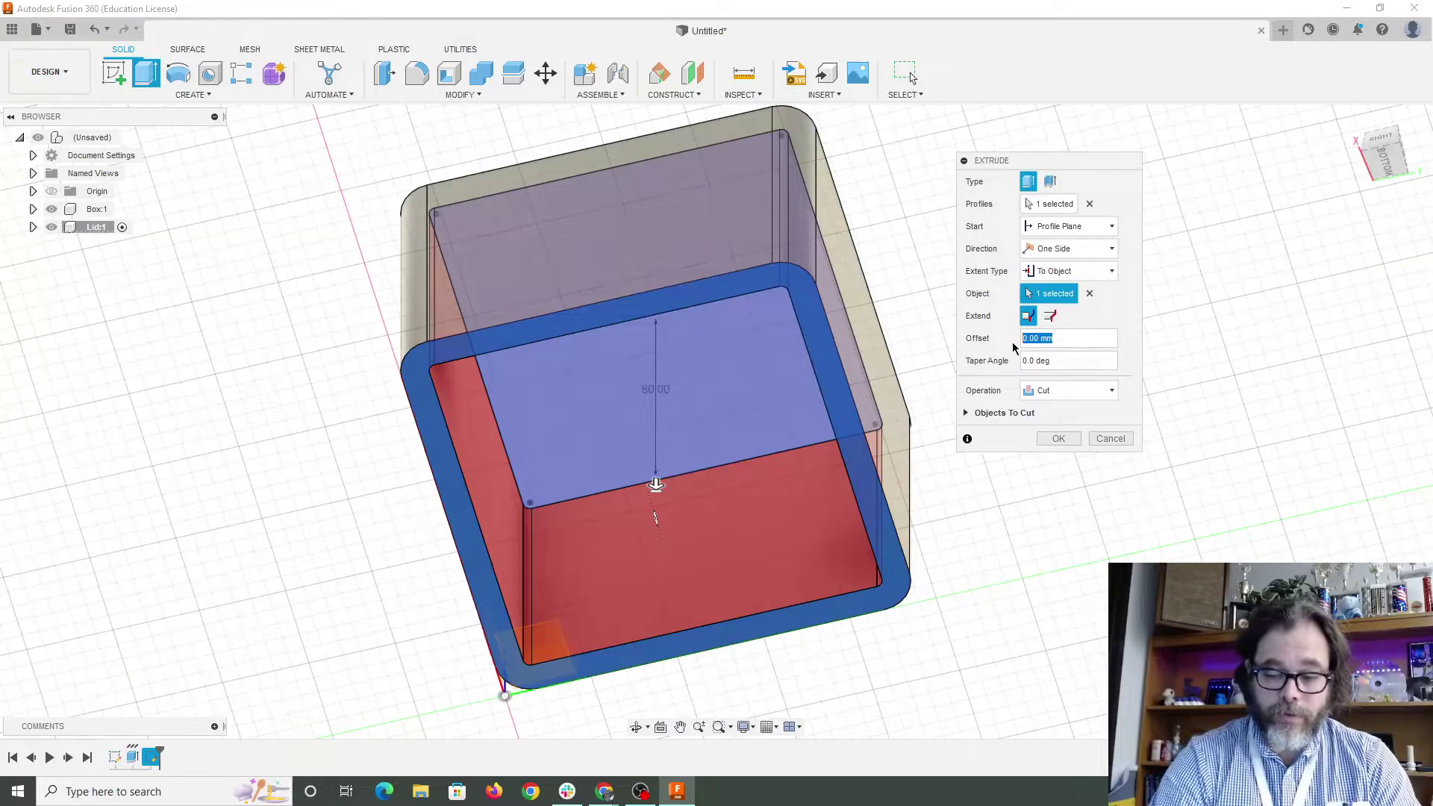
text(-8)
key(BackSpace)
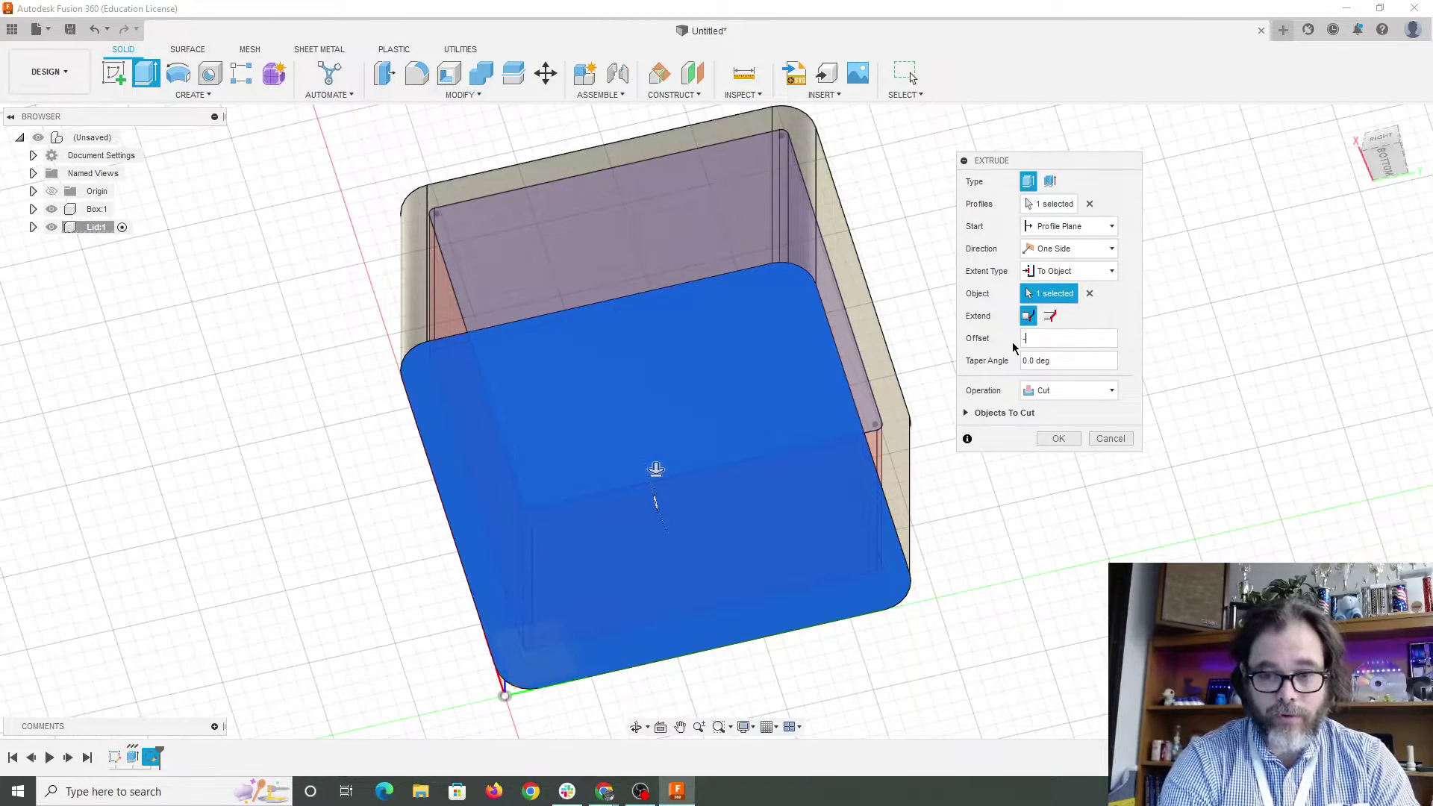
text(5)
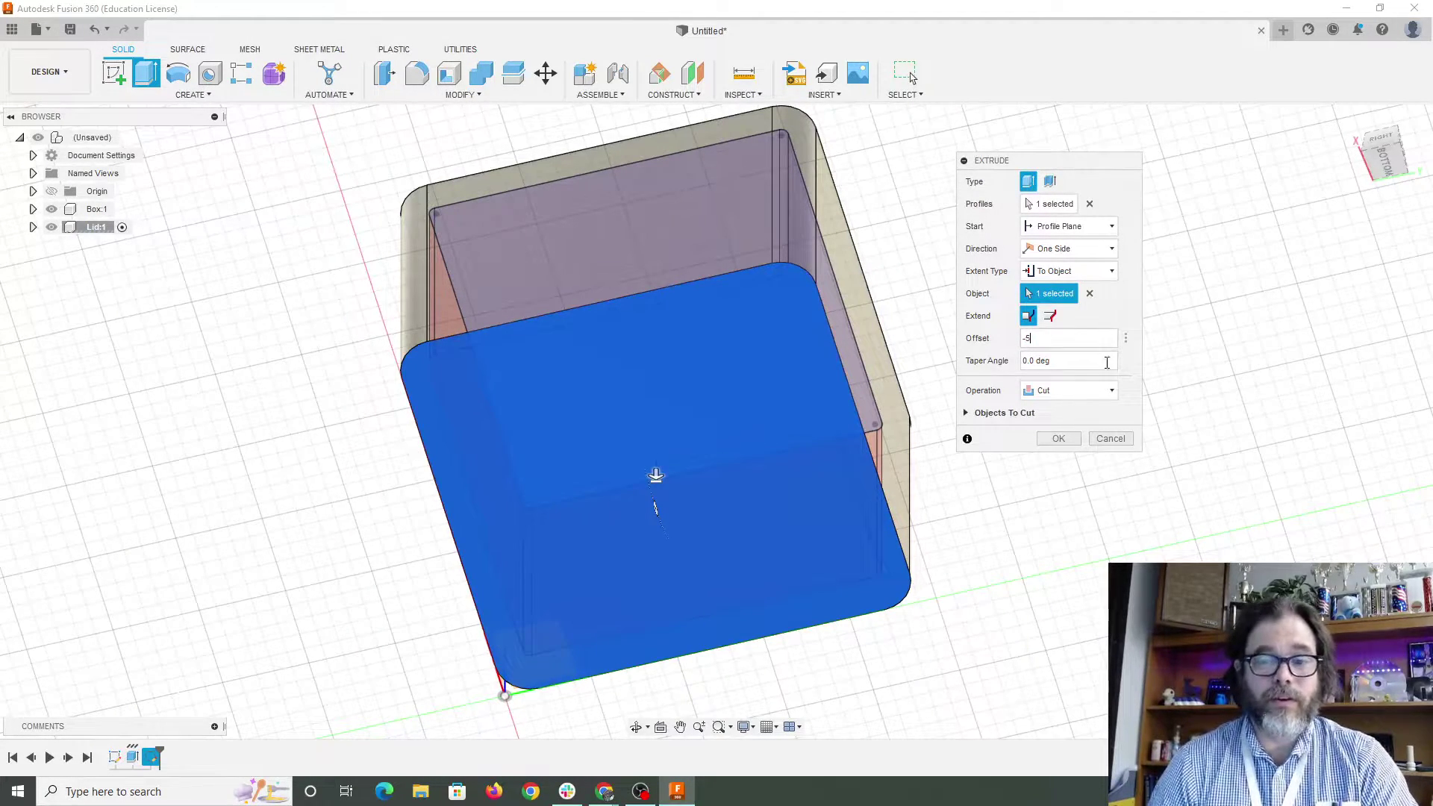
click(1058, 438)
Create a sketch on the box's top rim and offset its outer edge chain inward by 4 mm.
shift+middle_drag(651, 433, 816, 480)
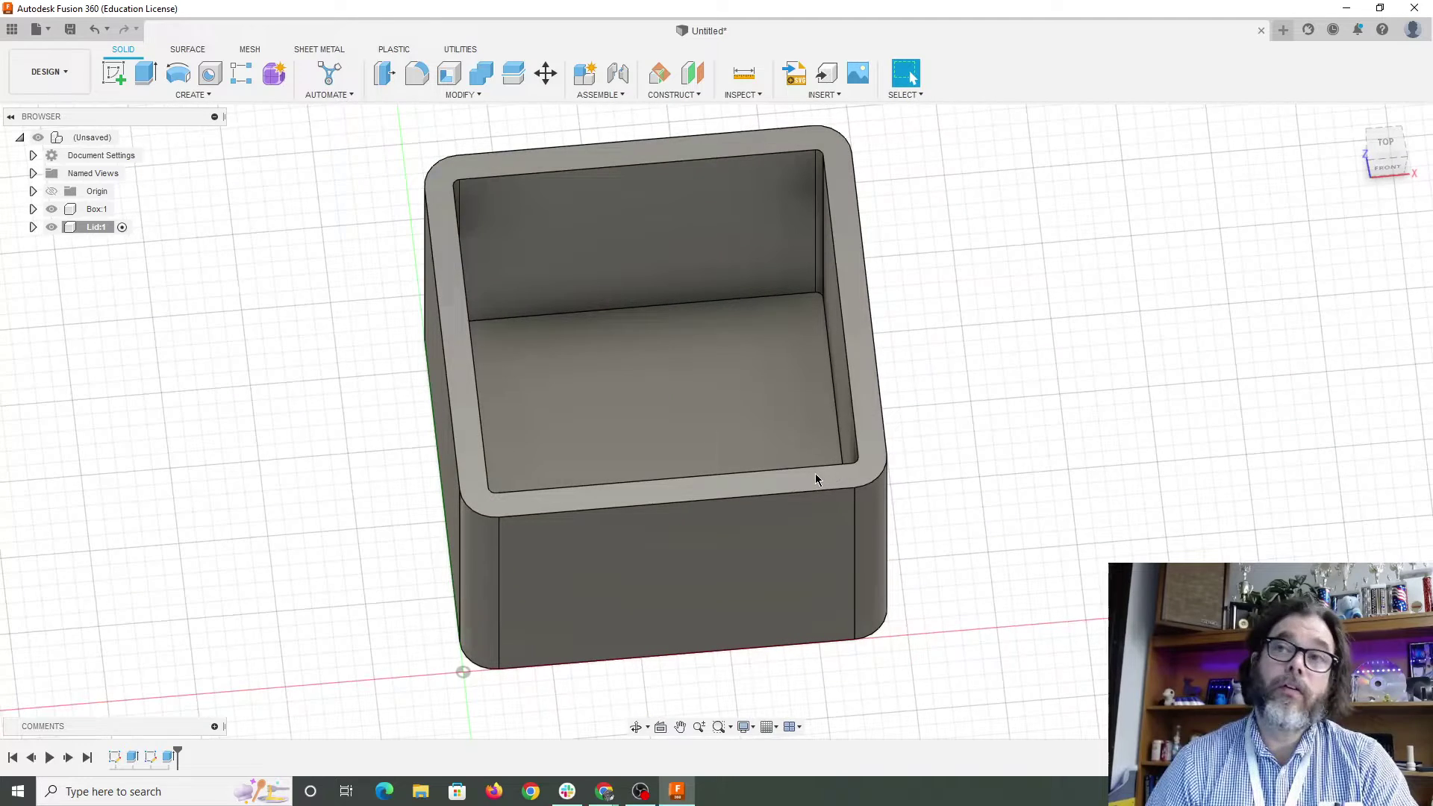
right_click(455, 329)
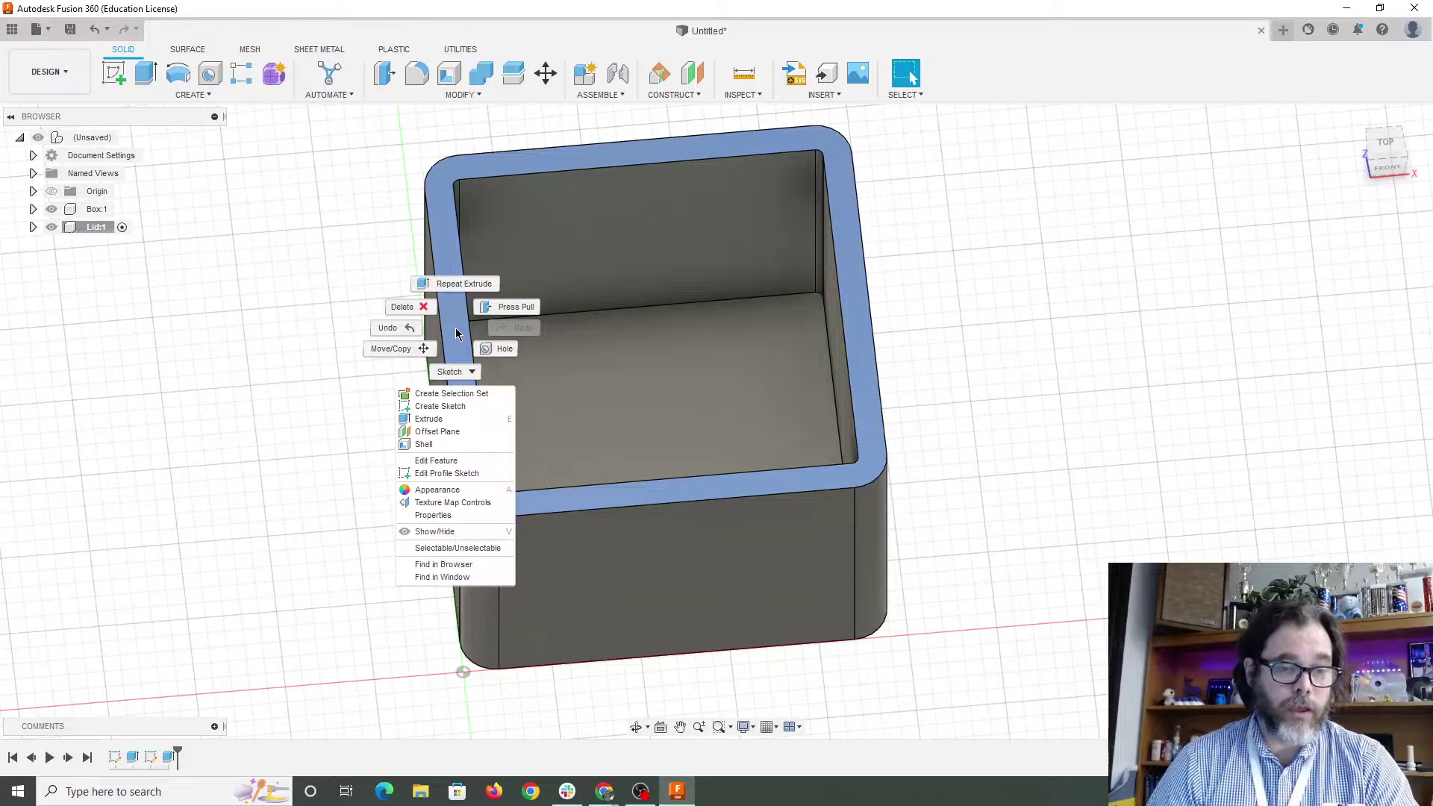
click(467, 412)
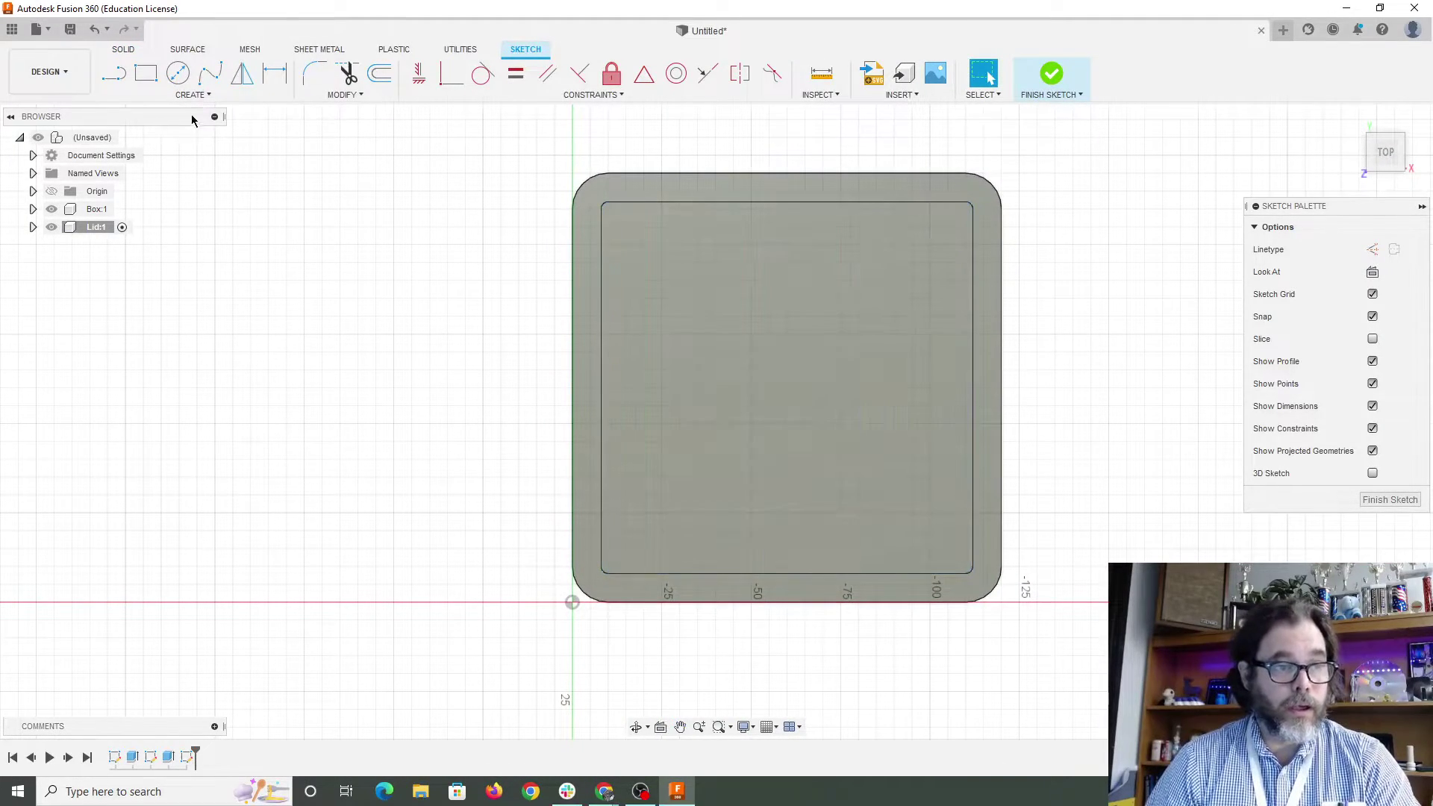
click(379, 73)
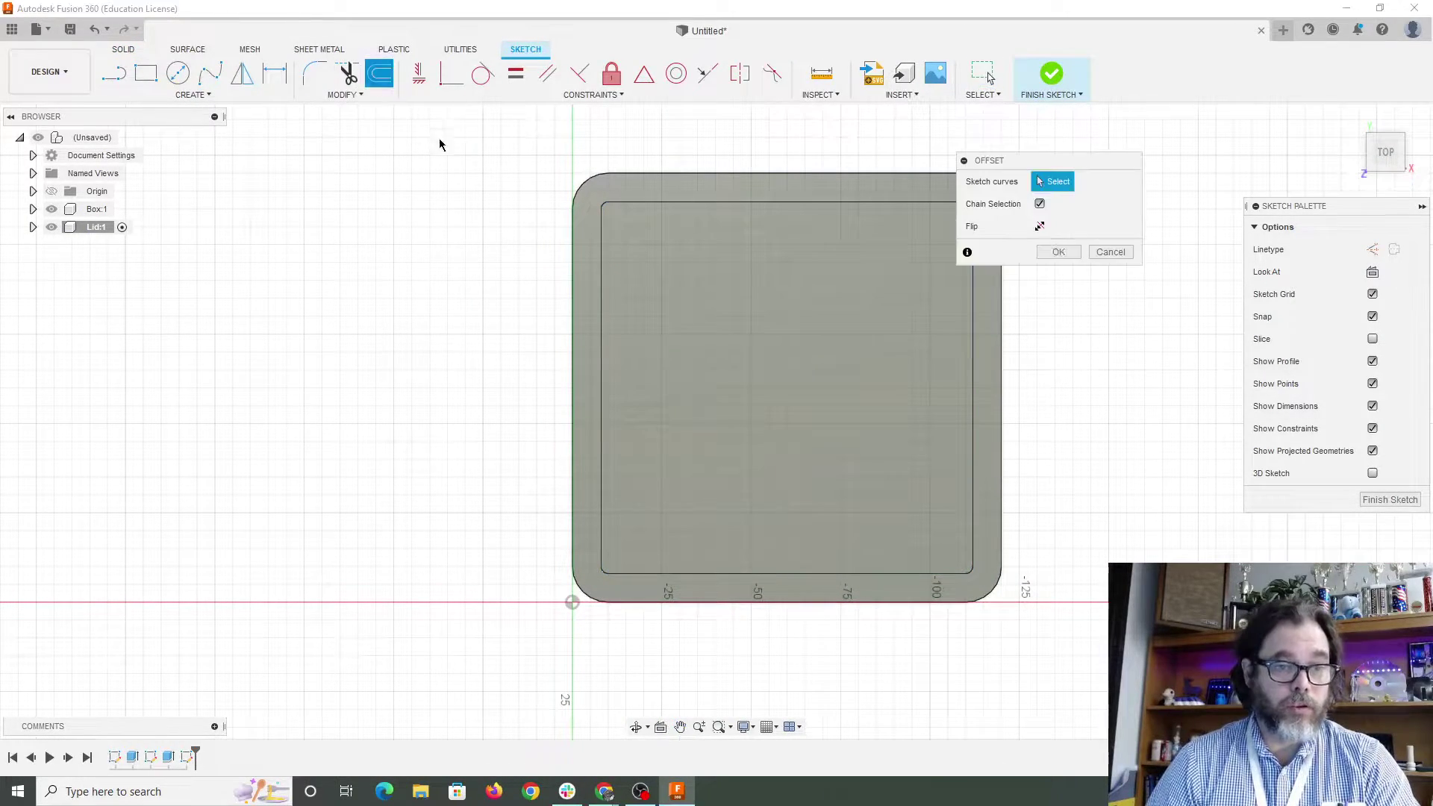
click(574, 314)
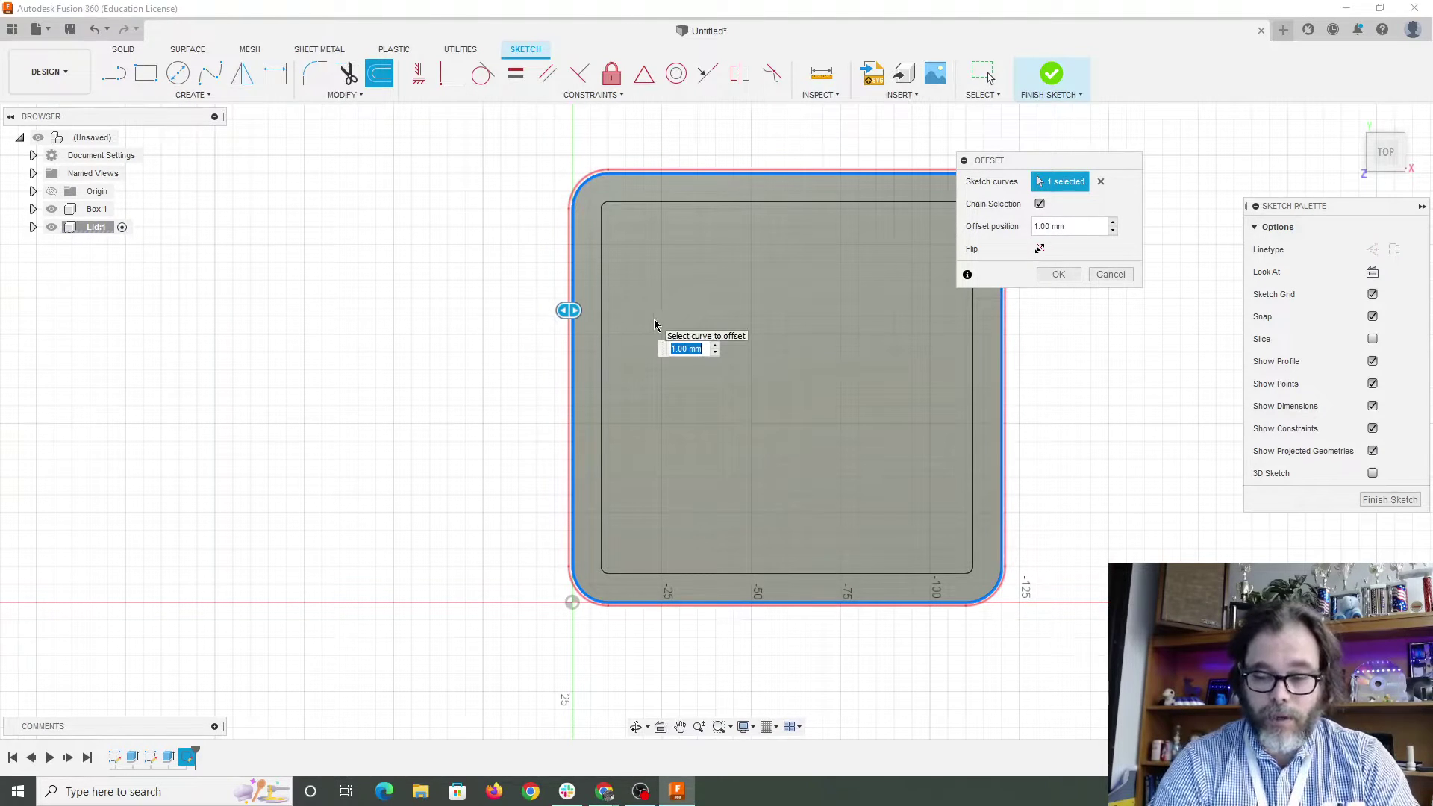
text(4)
key(Return)
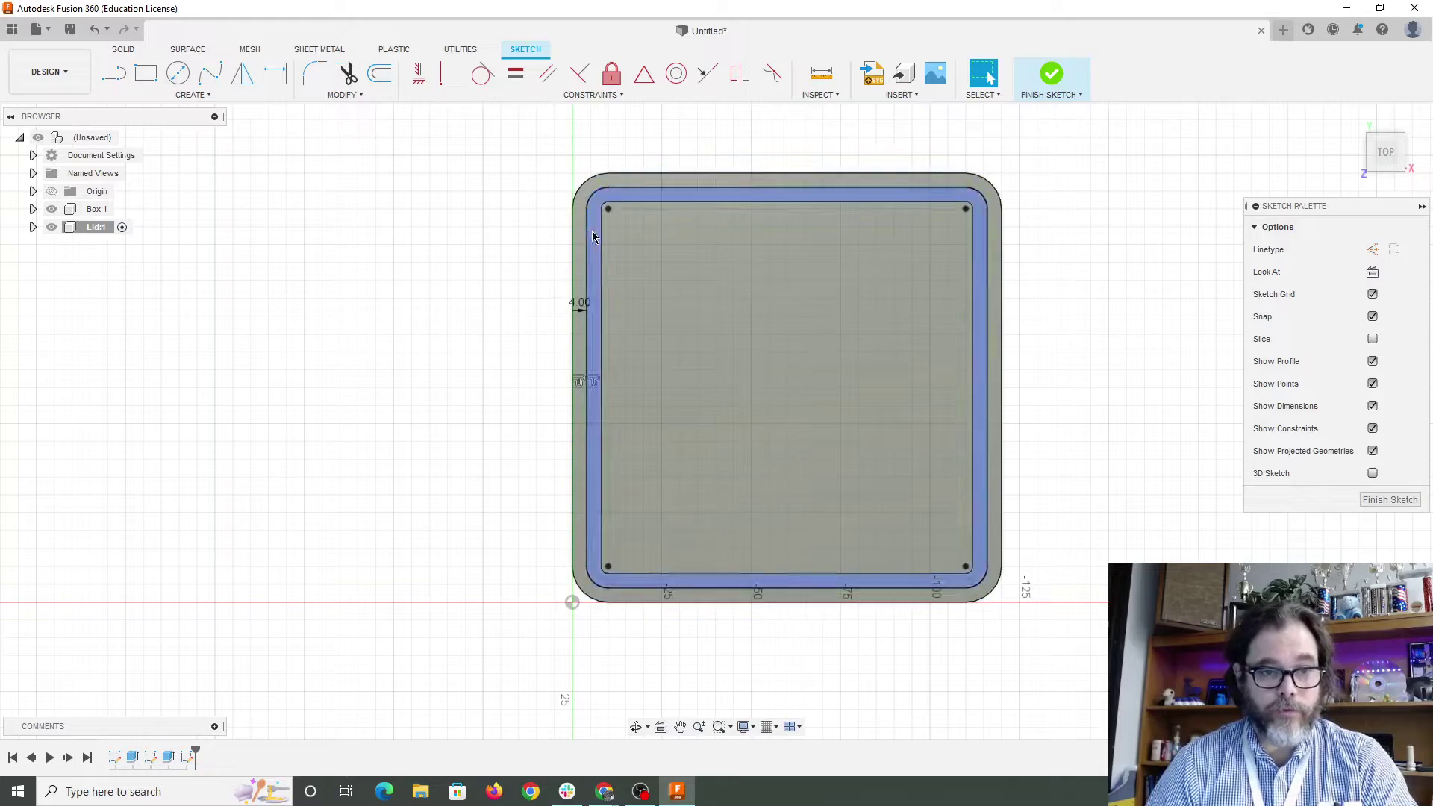
Finish the sketch and extrude the outer ring of the rim by -10 mm to form a stepped lip.
mouse_move(697, 405)
shift+middle_down()
mouse_move(714, 388)
mouse_move(697, 392)
shift+middle_up()
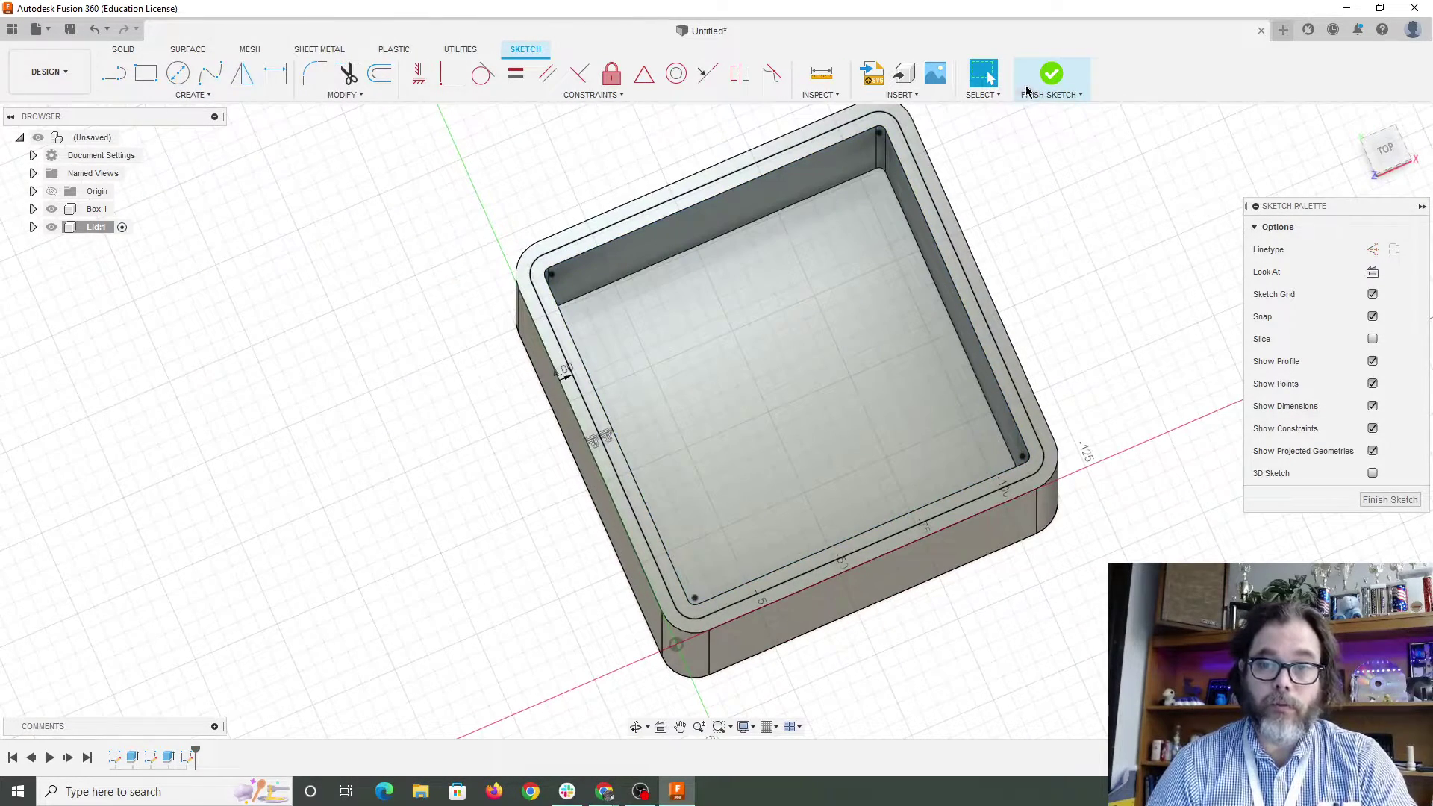
click(1051, 74)
key(e)
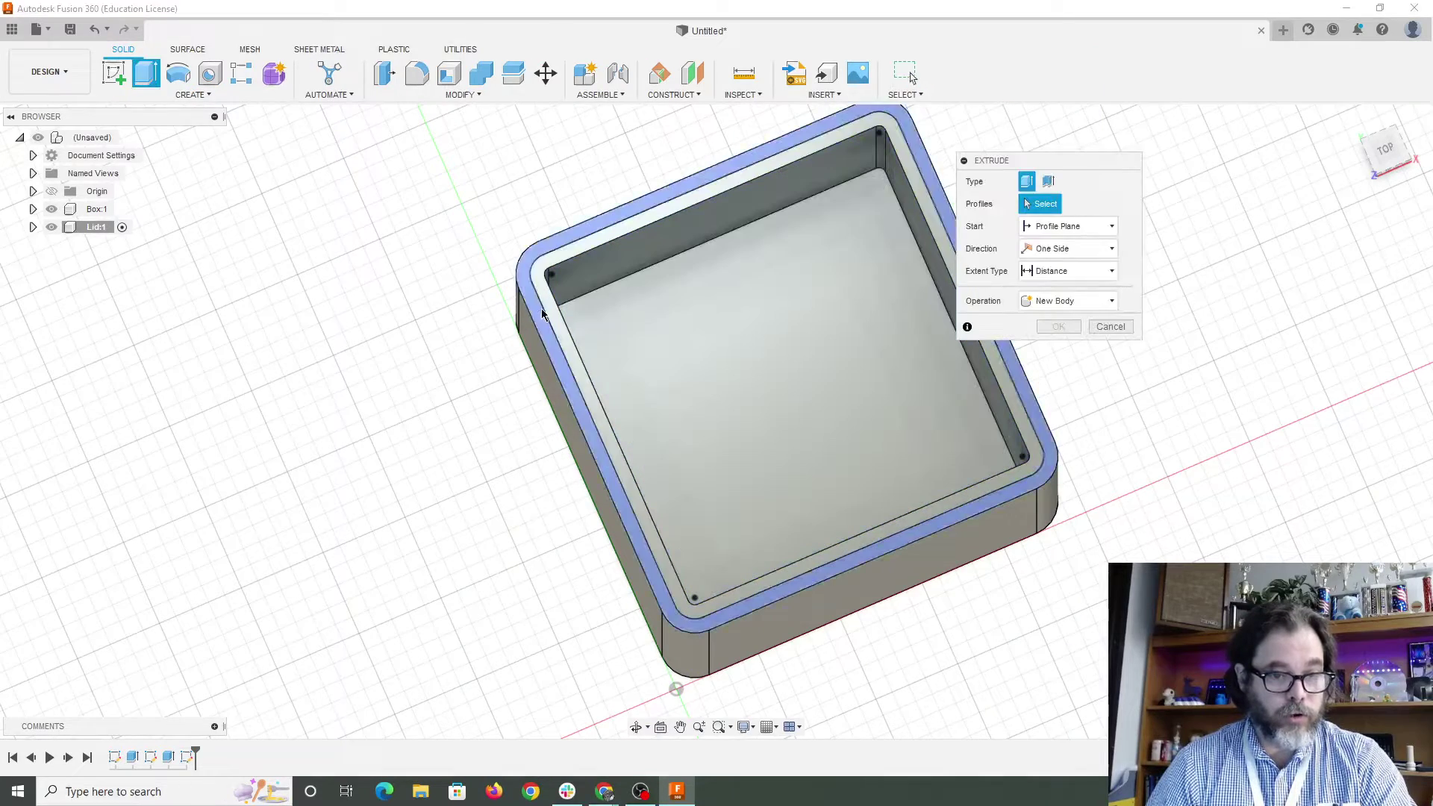
click(542, 318)
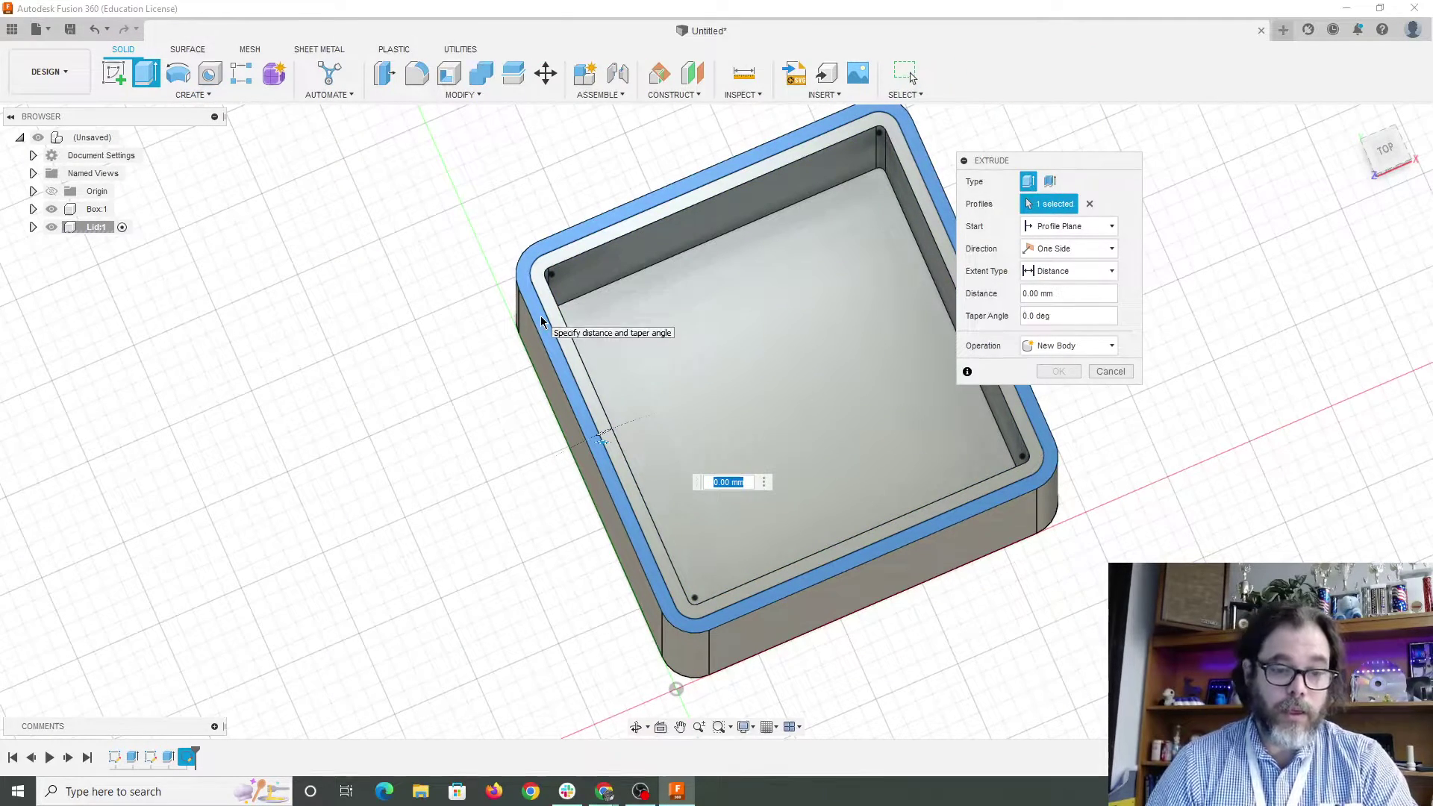
text(-10)
key(Return)
Rename the Lid component that holds the box geometry as BoxToo.
shift+middle_drag(634, 416, 942, 468)
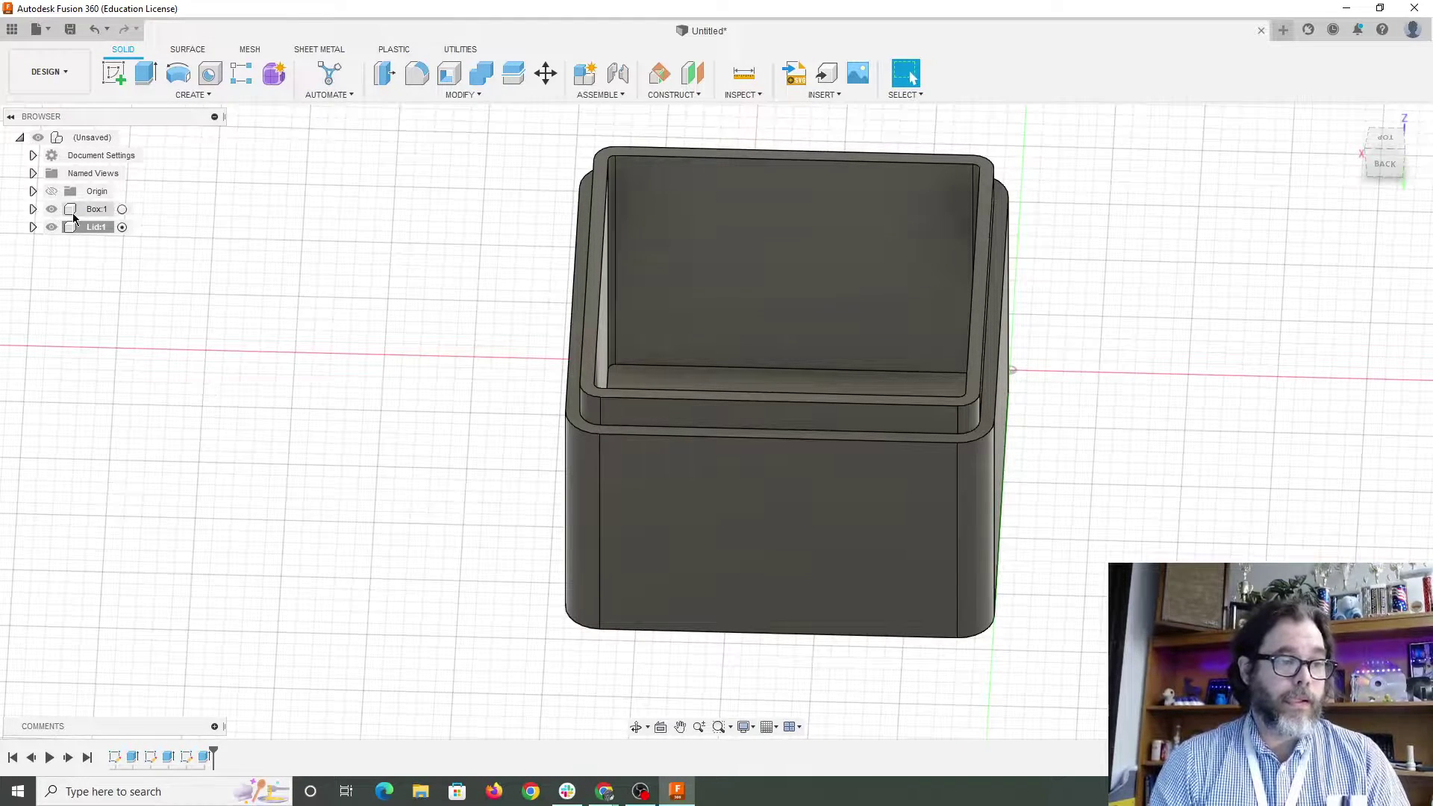
middle_drag(243, 354, 76, 394)
shift+middle_drag(428, 403, 241, 283)
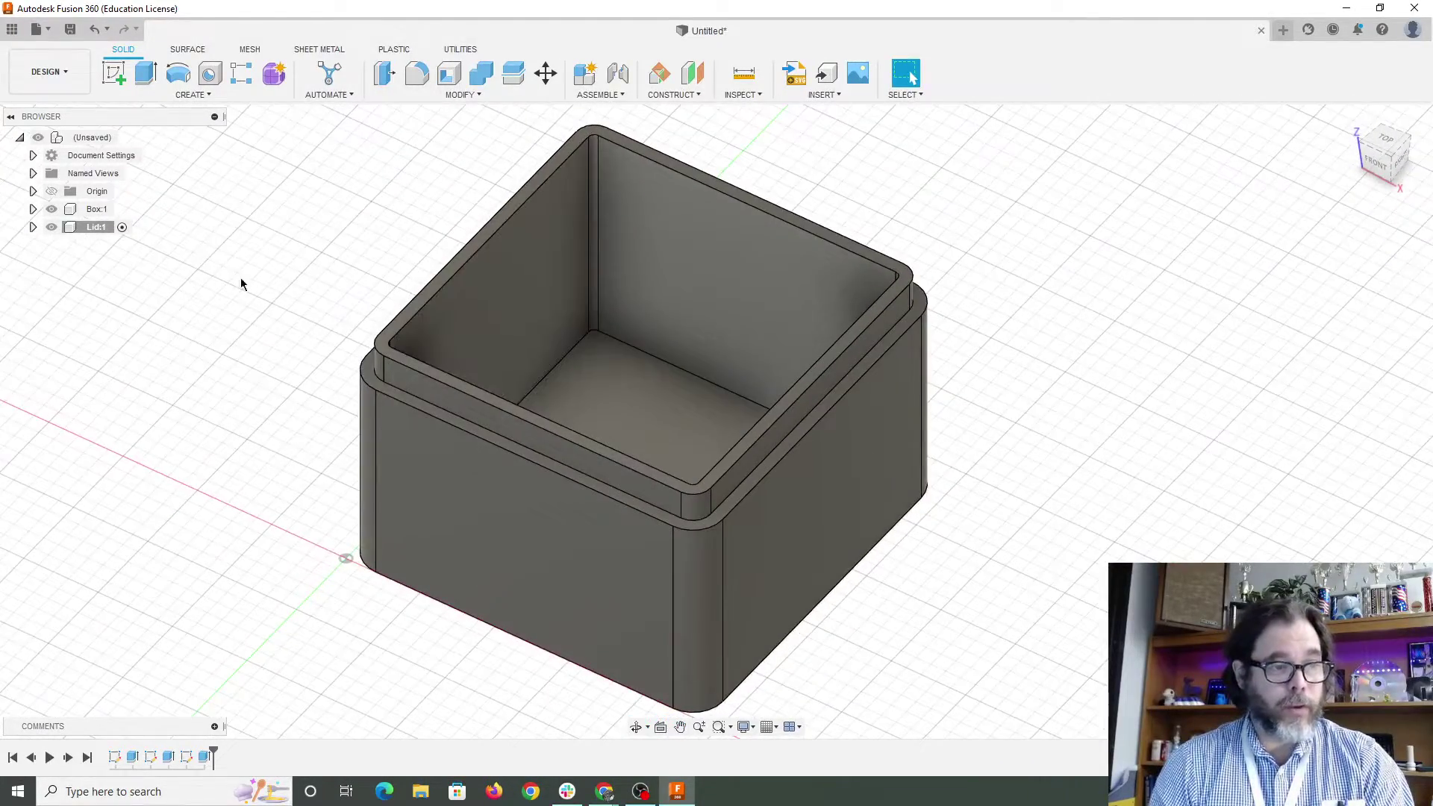
click(97, 229)
click(93, 227)
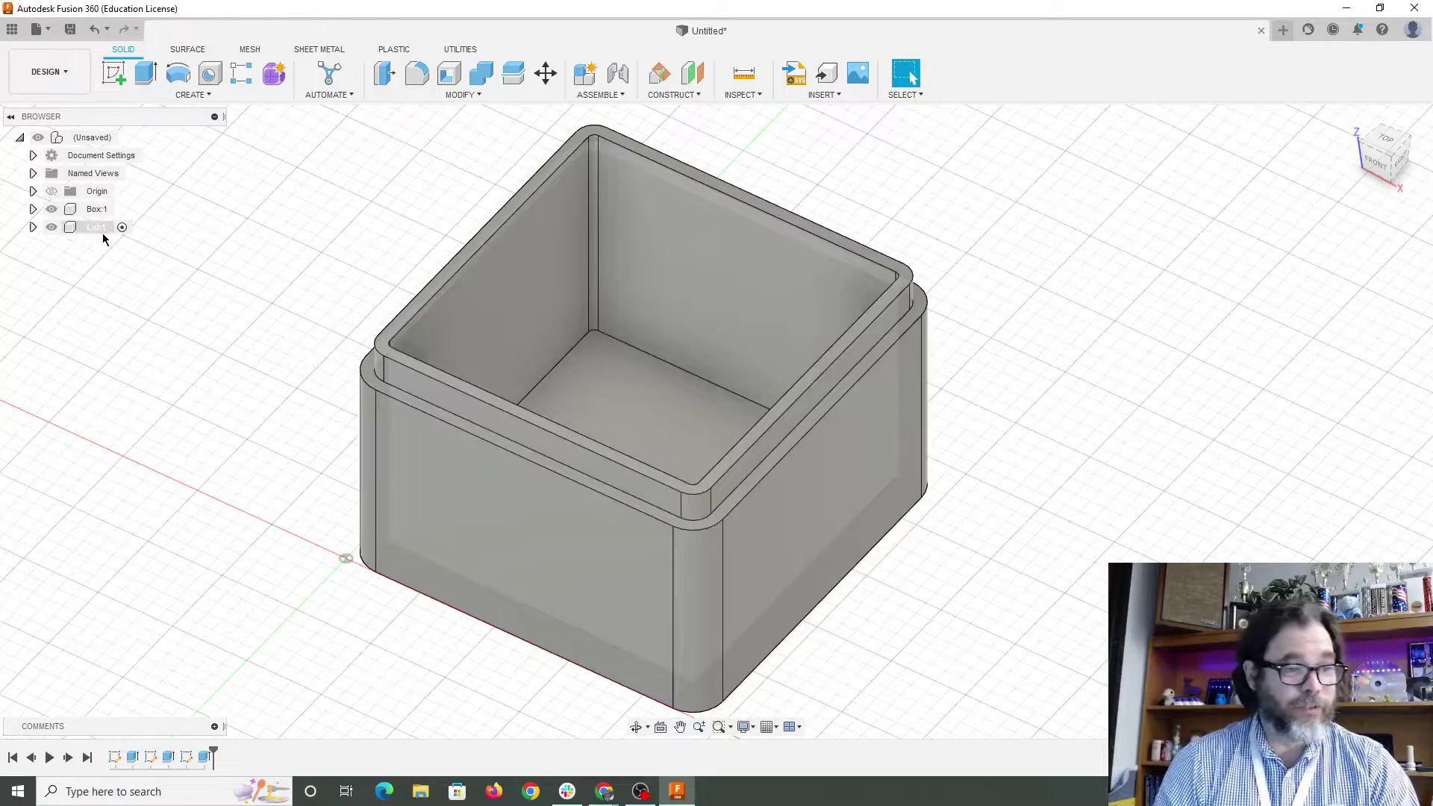
right_click(99, 228)
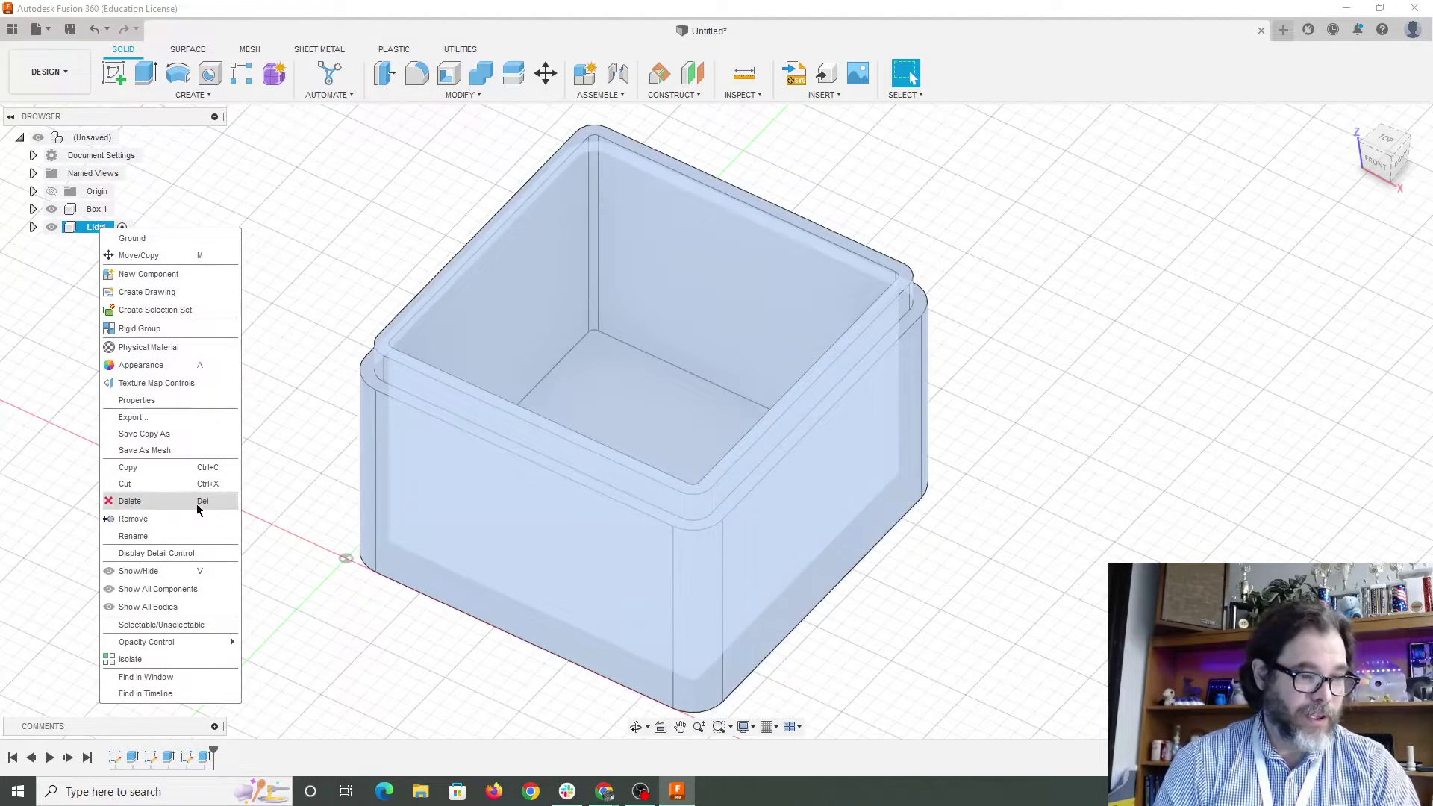
click(179, 534)
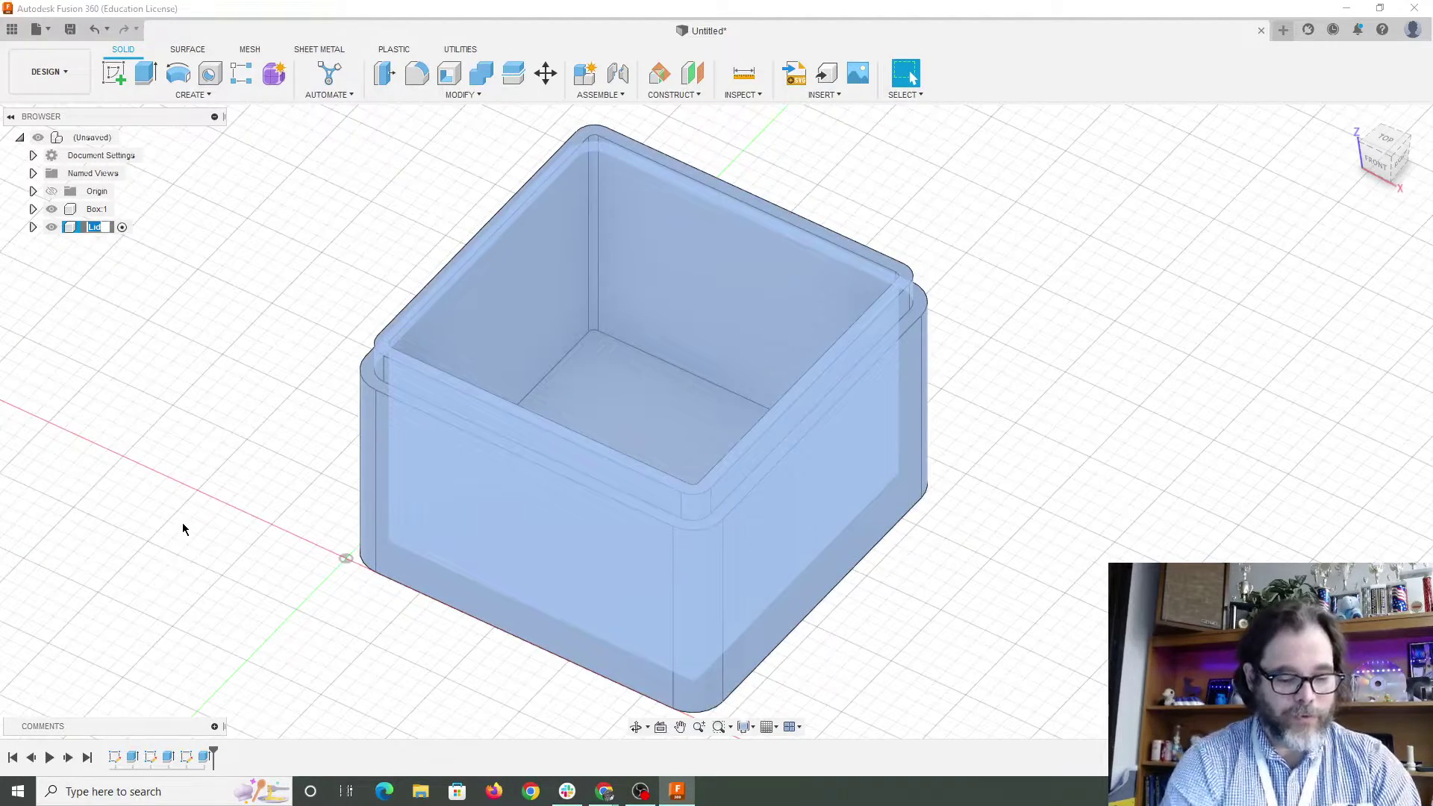
text(B)
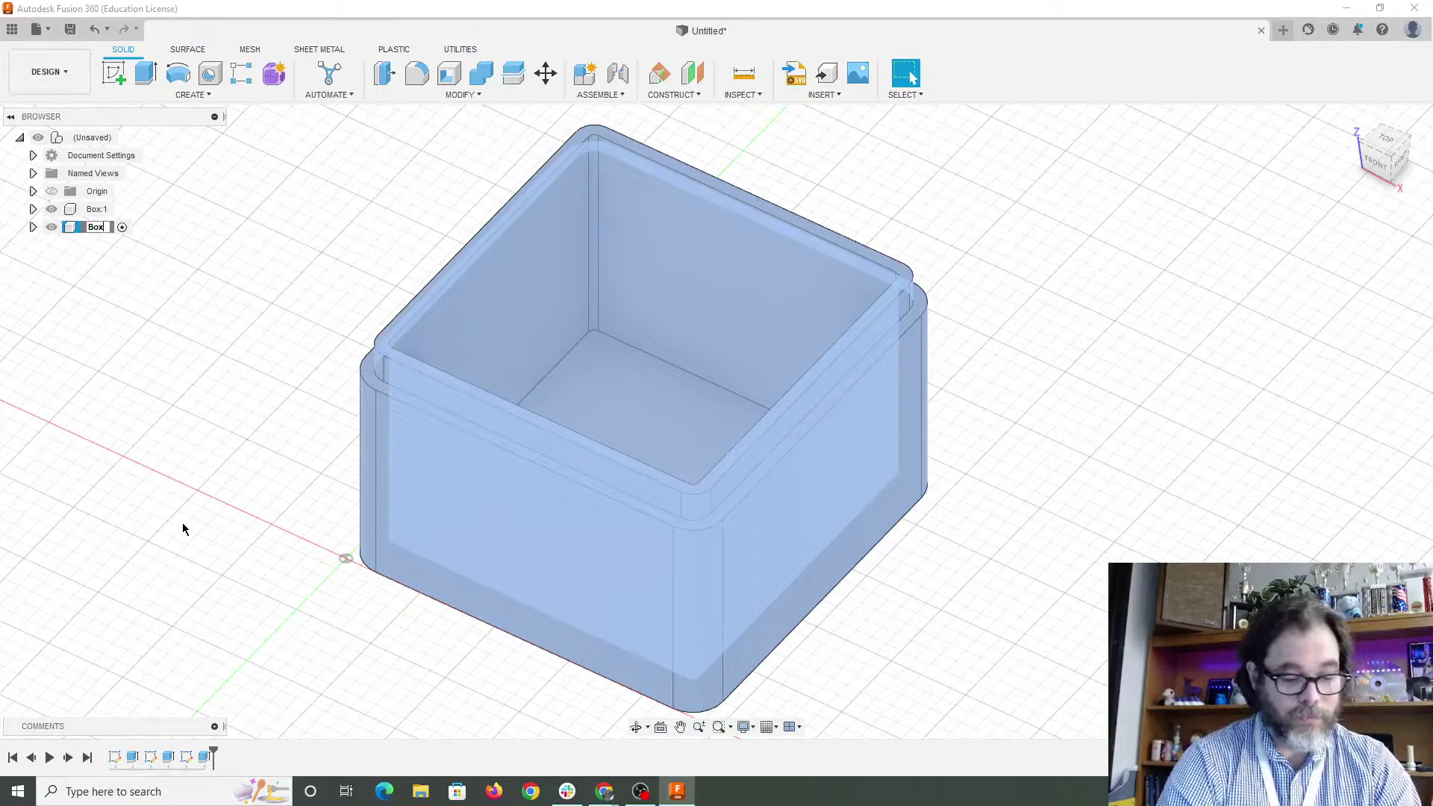
text(ox)
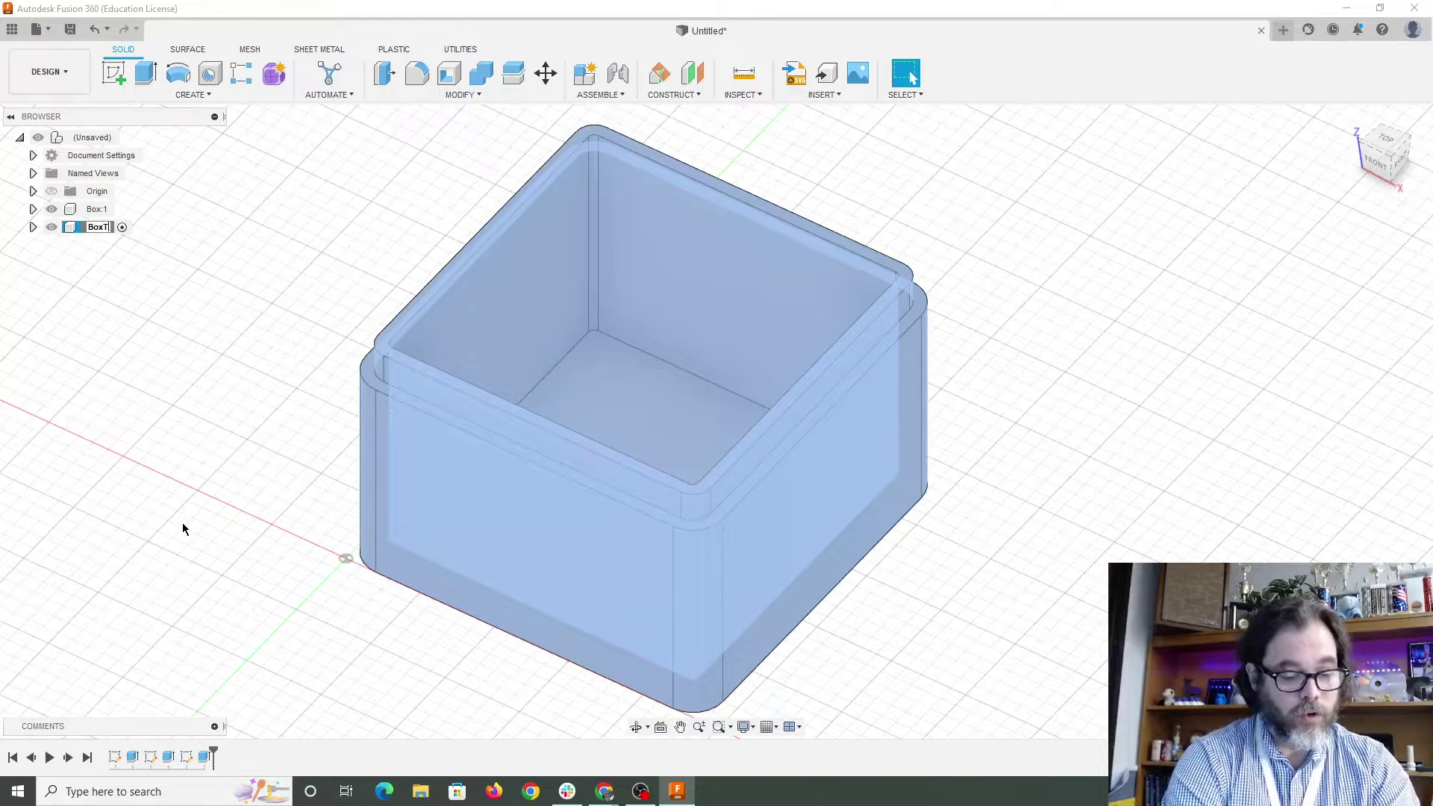
text(Too)
key(Return)
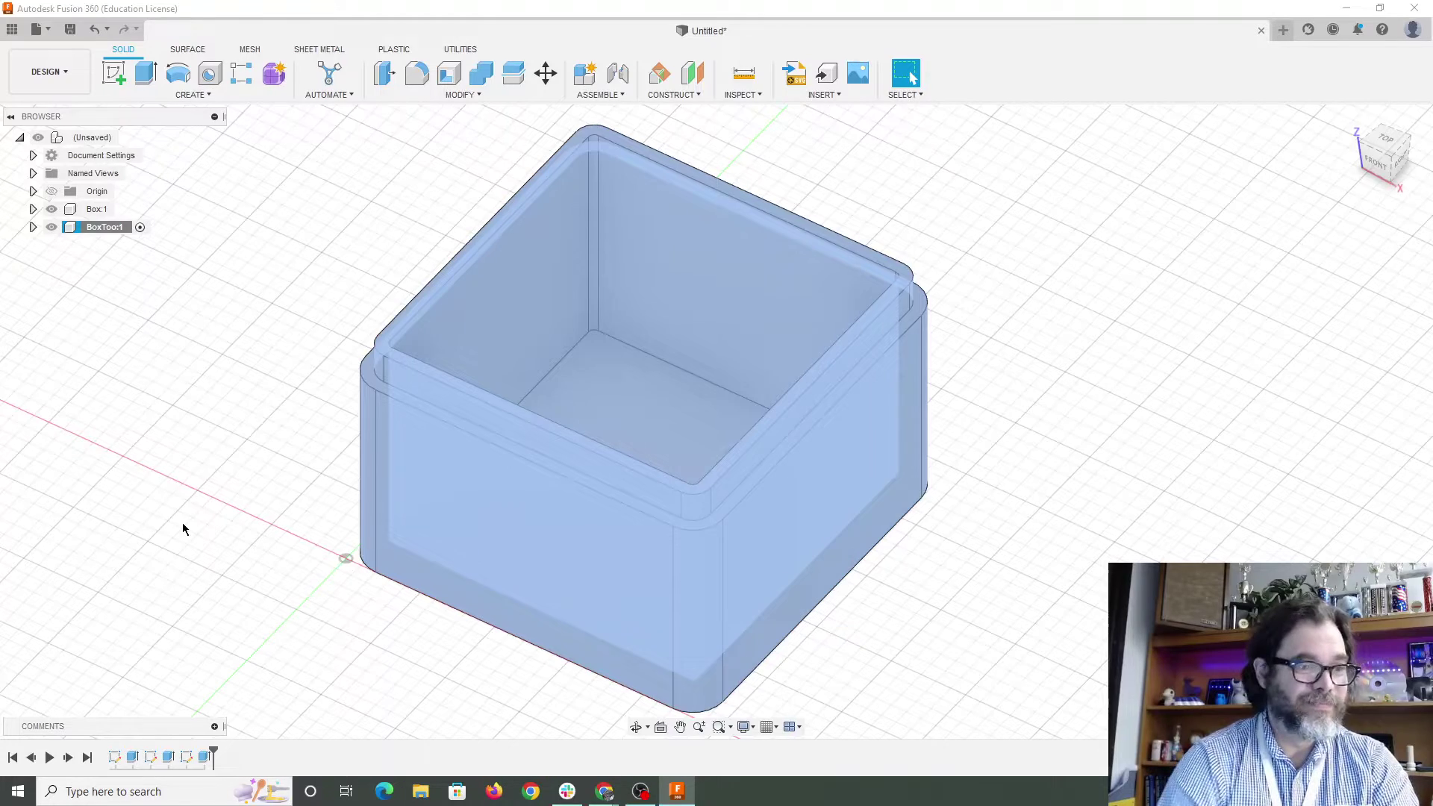
Rename the empty Box component as LidToo.
right_click(93, 210)
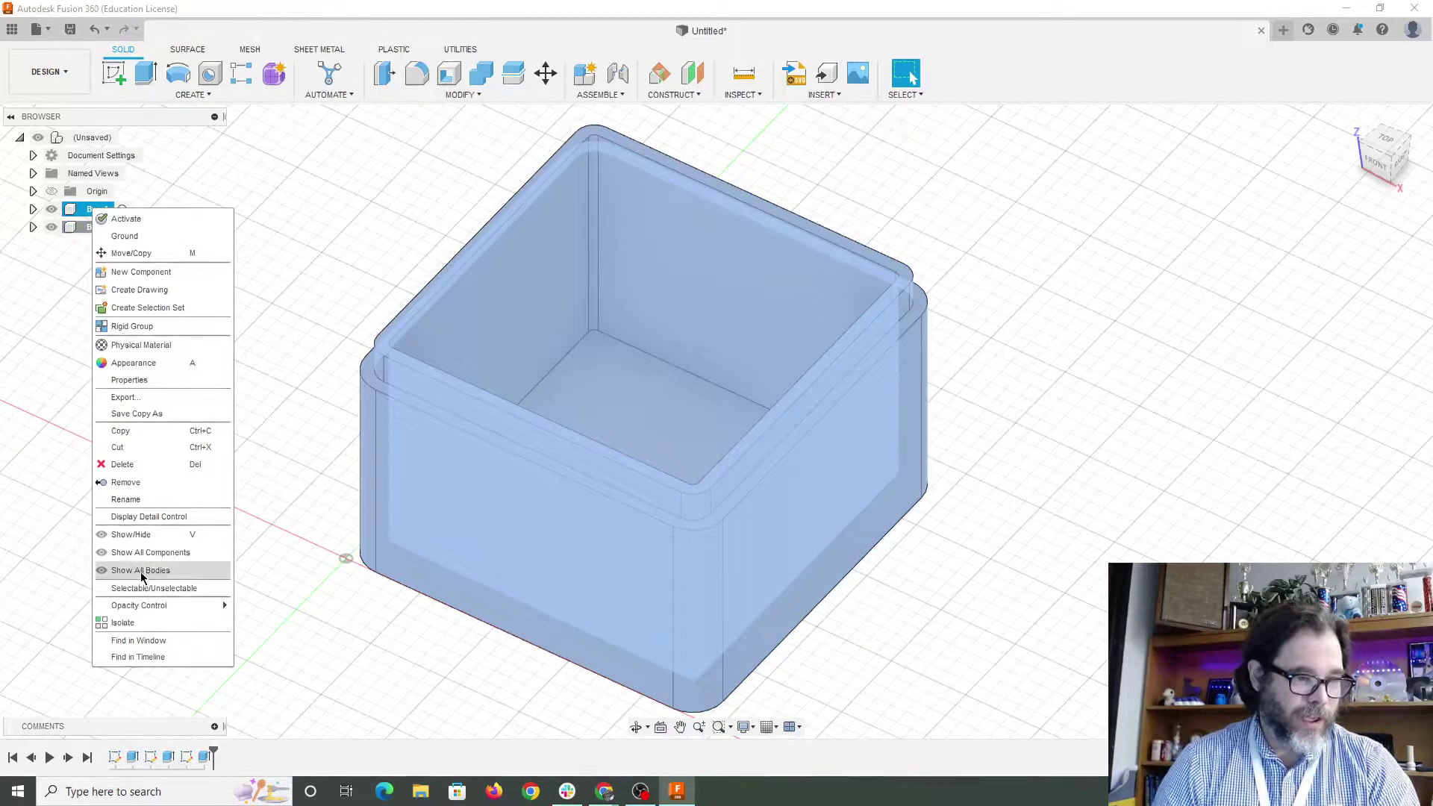
click(137, 499)
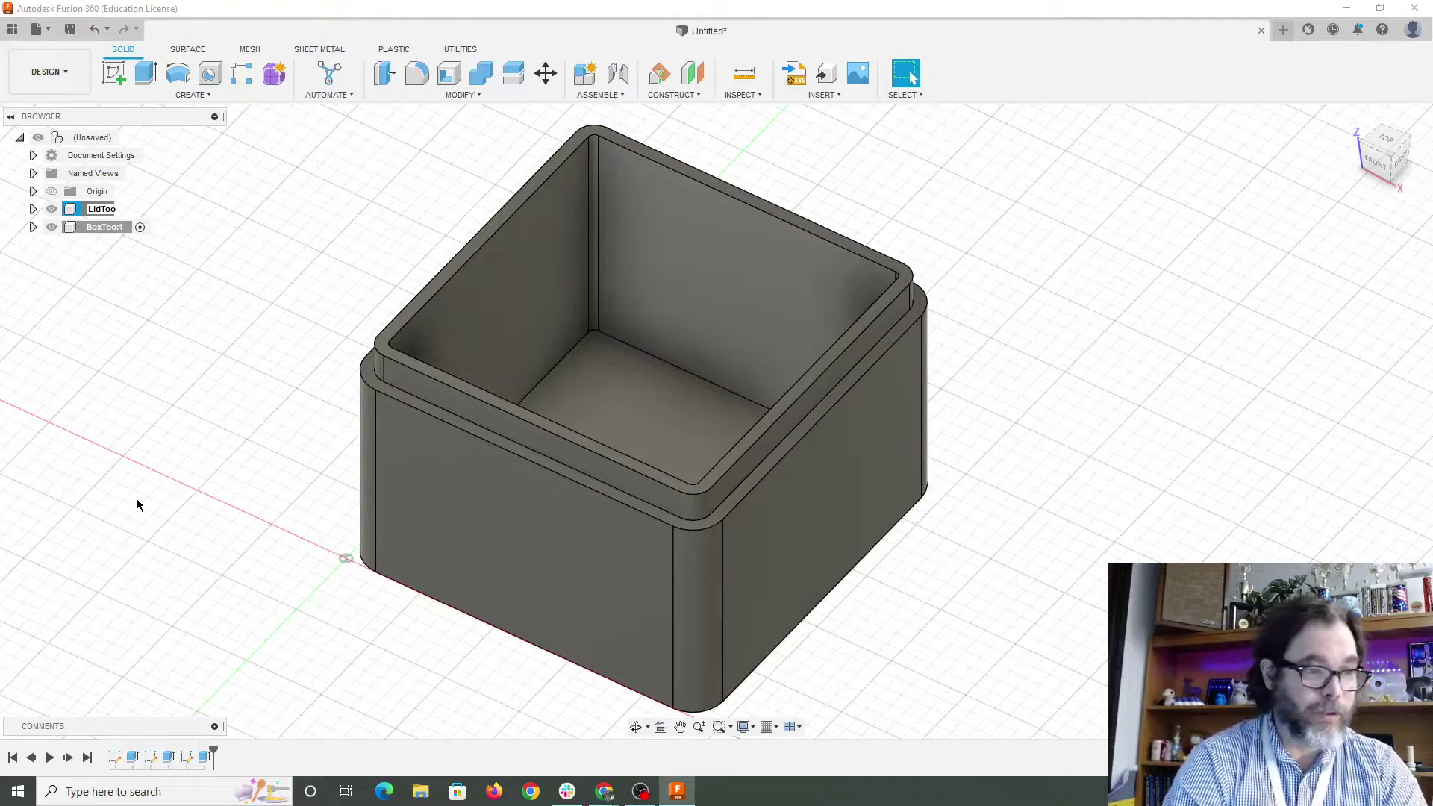
key(Return)
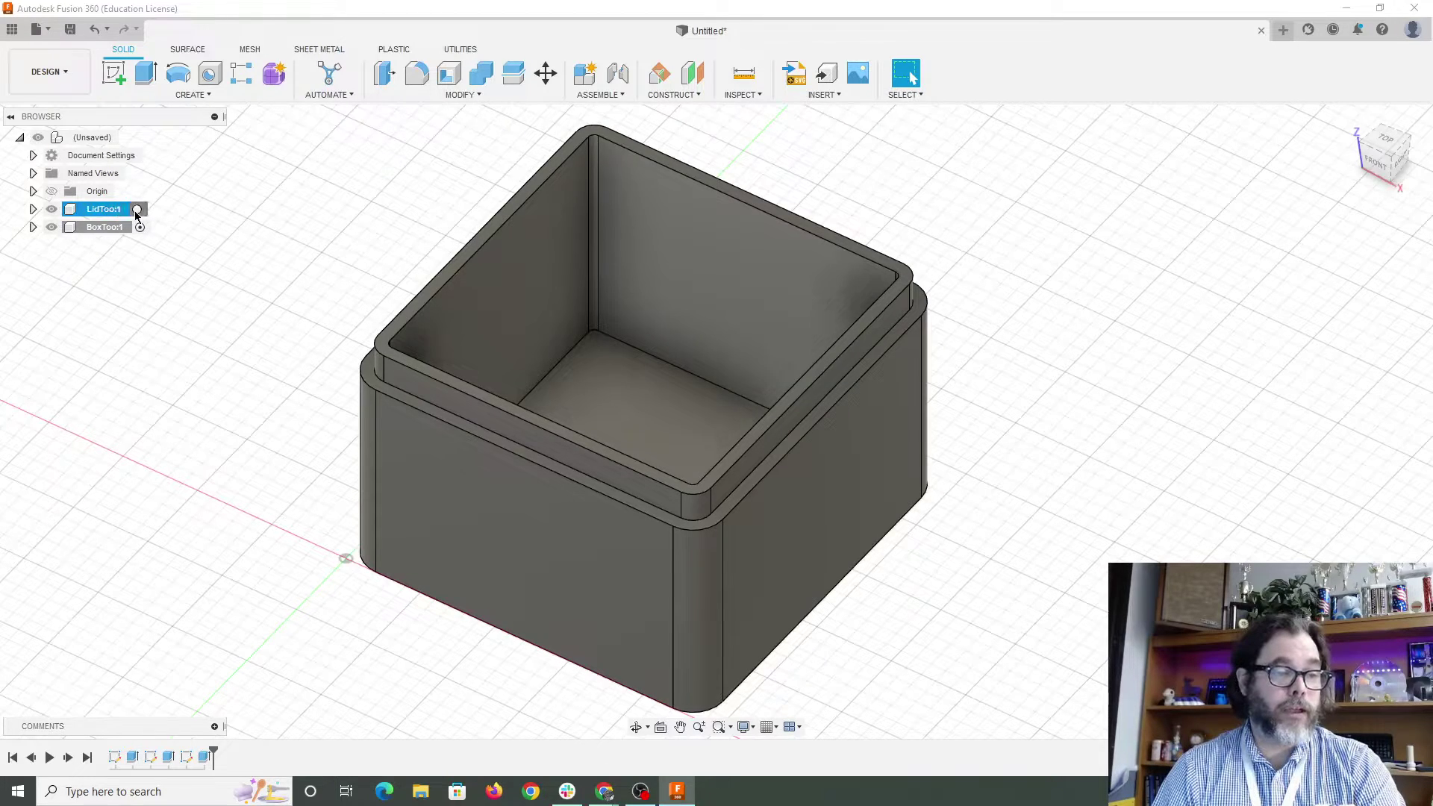
Activate the LidToo component and toggle the visibility of the BoxToo component off and back on.
click(136, 210)
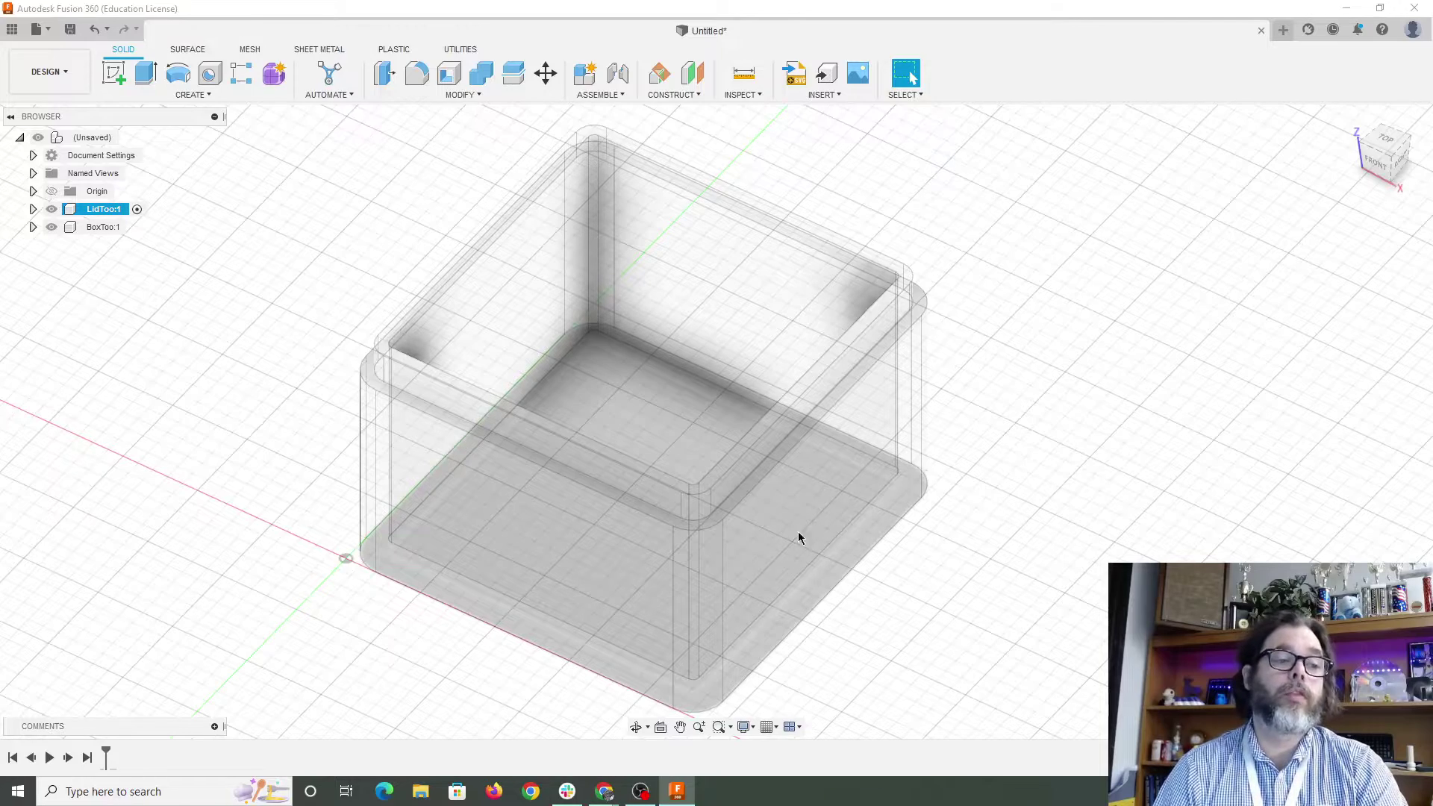
click(52, 228)
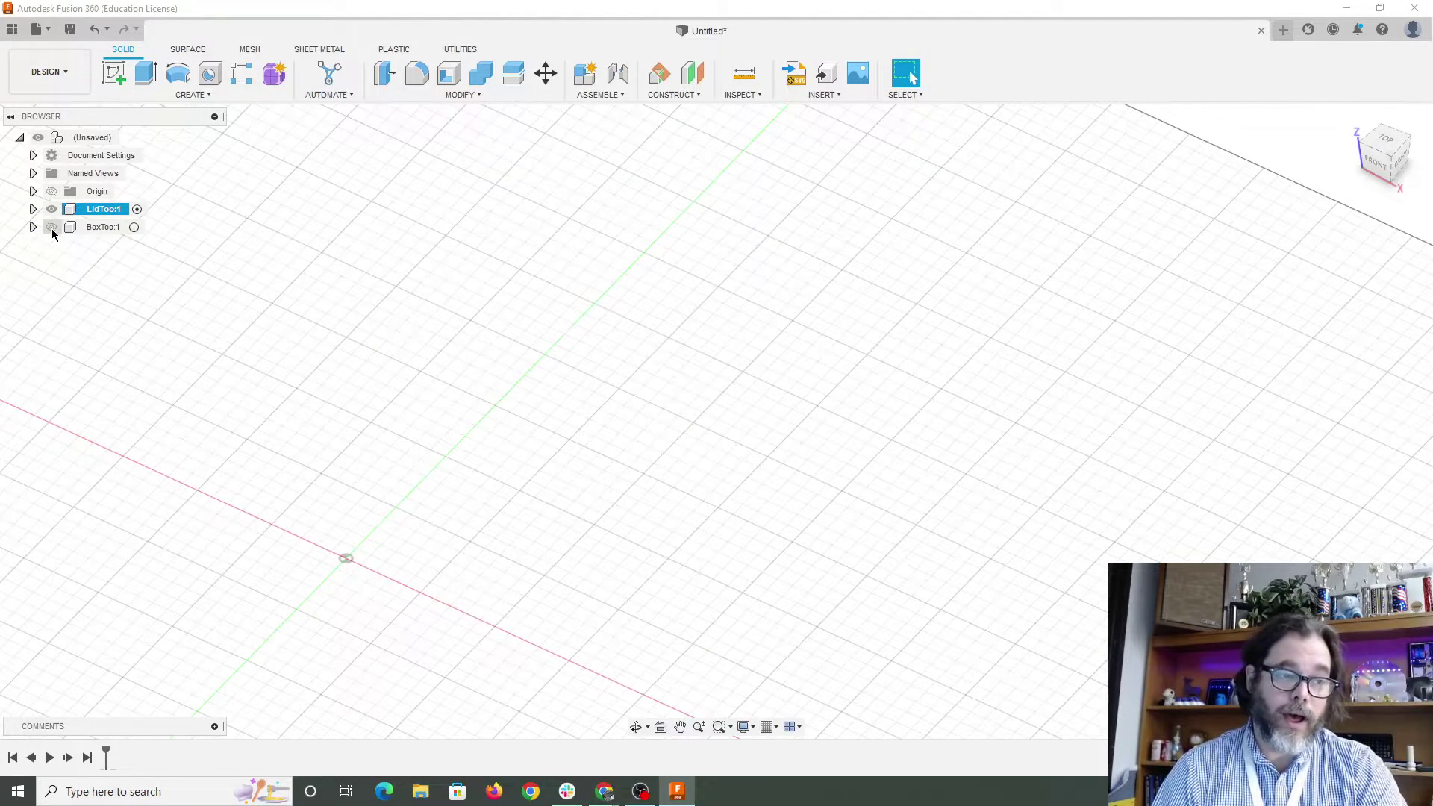
click(51, 227)
click(51, 228)
click(52, 228)
Create a sketch in the LidToo component on the top face of the box's raised lip.
shift+middle_drag(993, 455, 941, 471)
click(114, 72)
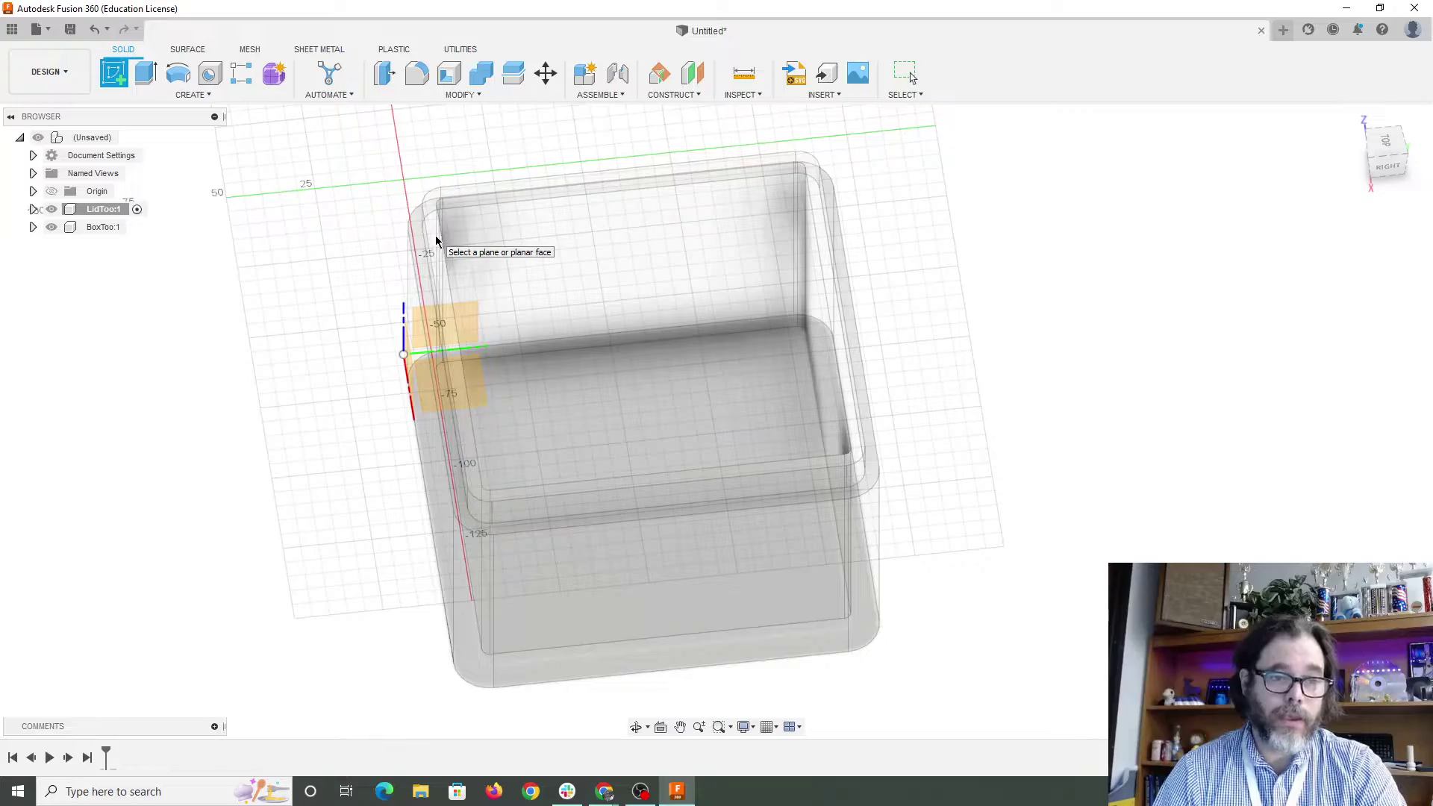
click(438, 234)
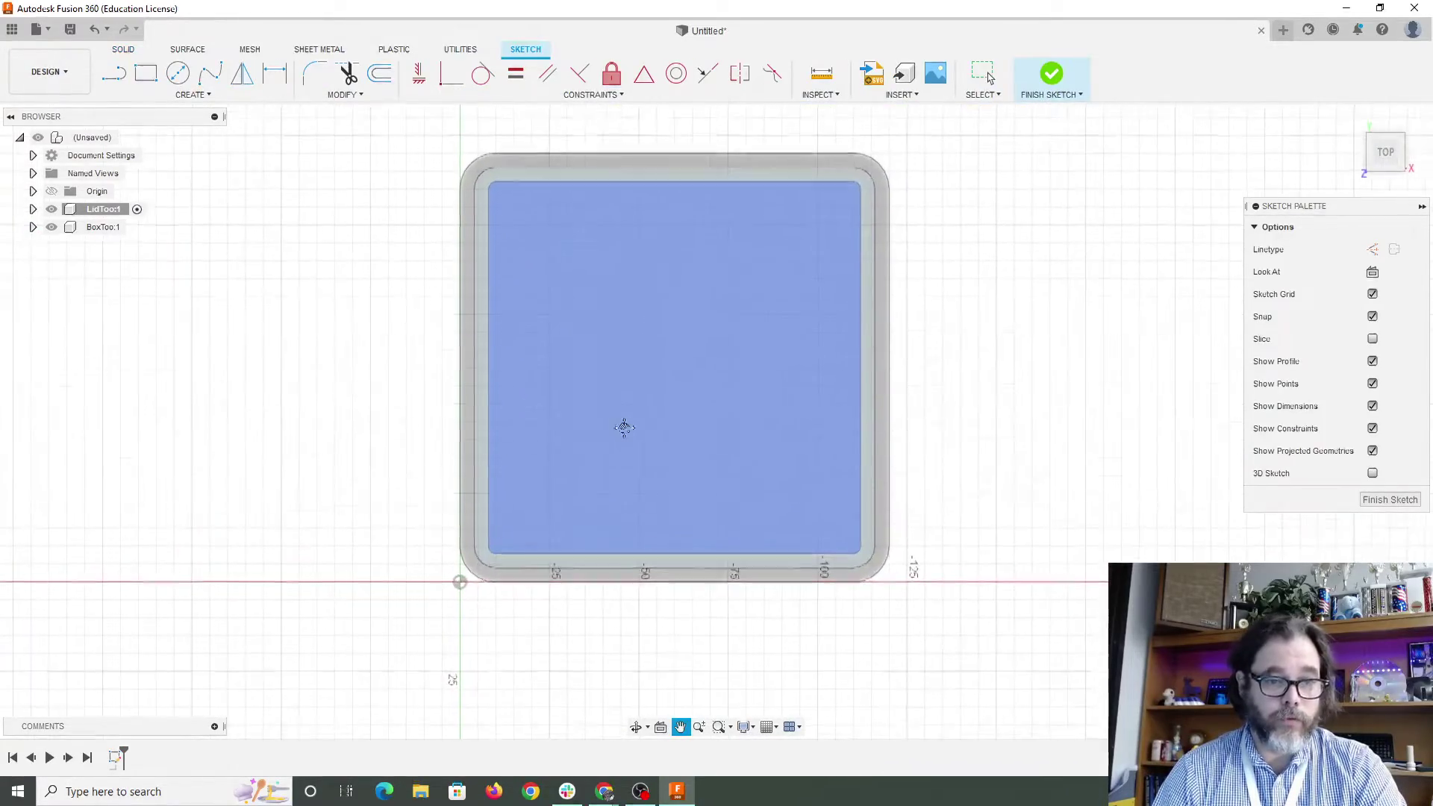
Project the box's outer ledge face, around the raised lip, into the lid sketch and finish the sketch.
shift+middle_drag(735, 502, 612, 503)
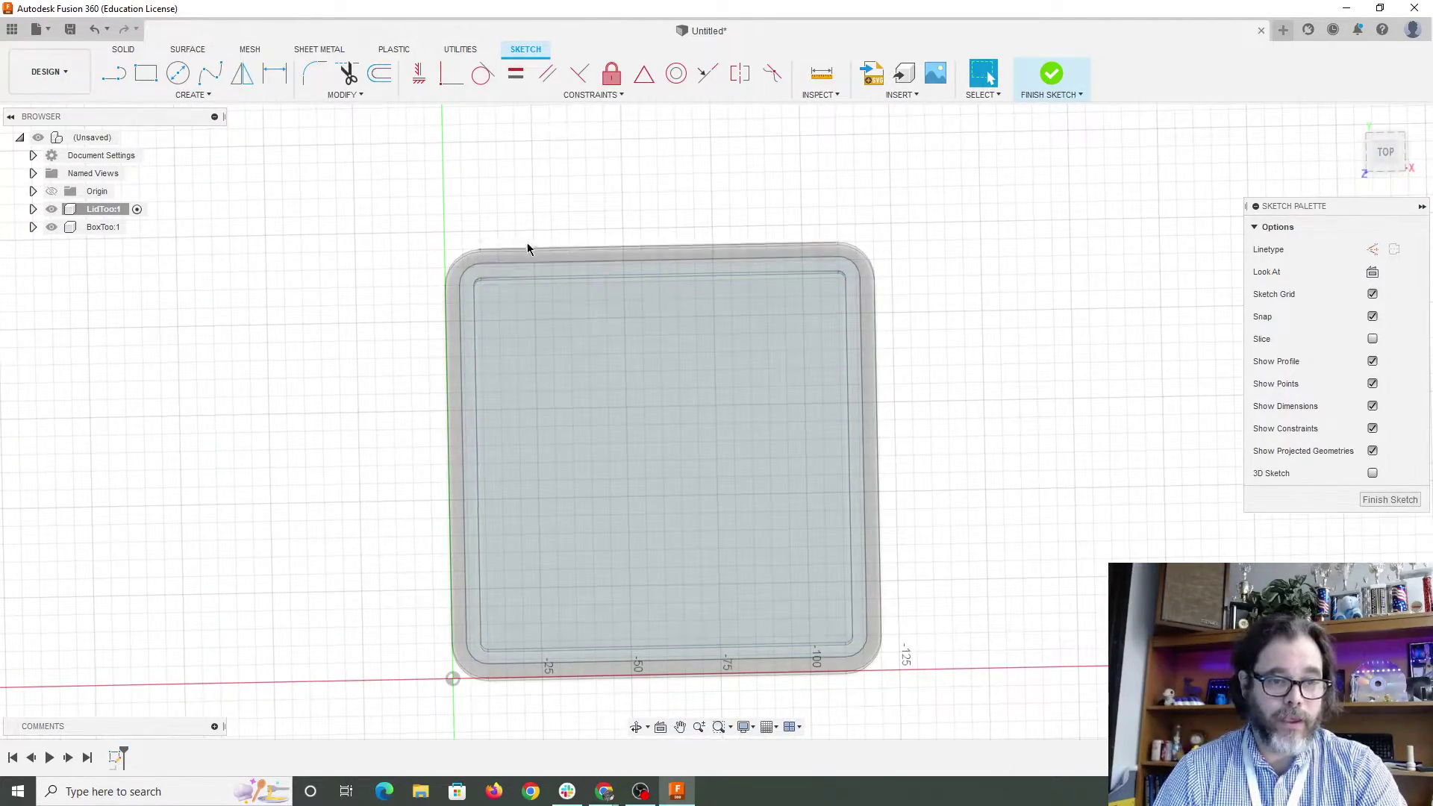
text(s)
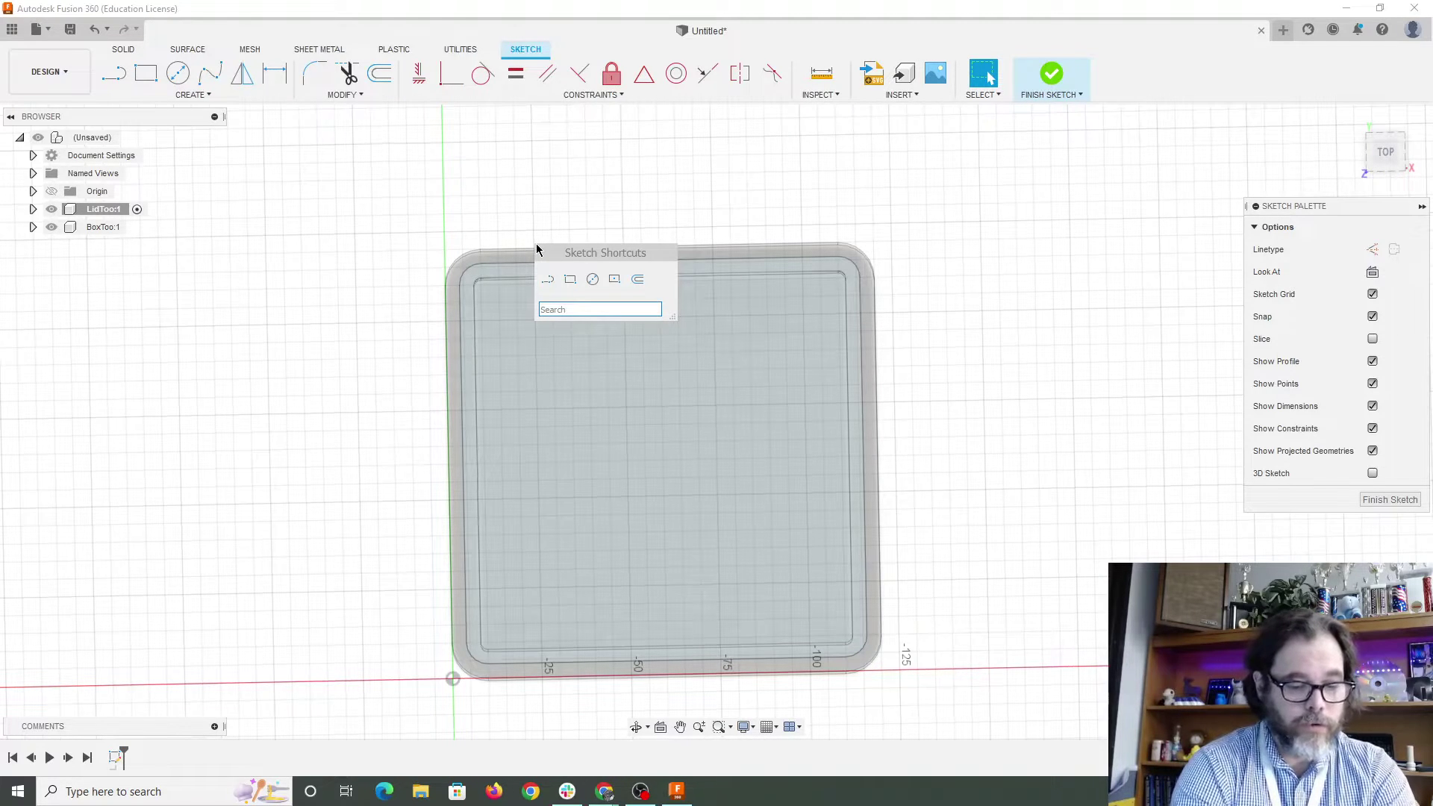
text(pro)
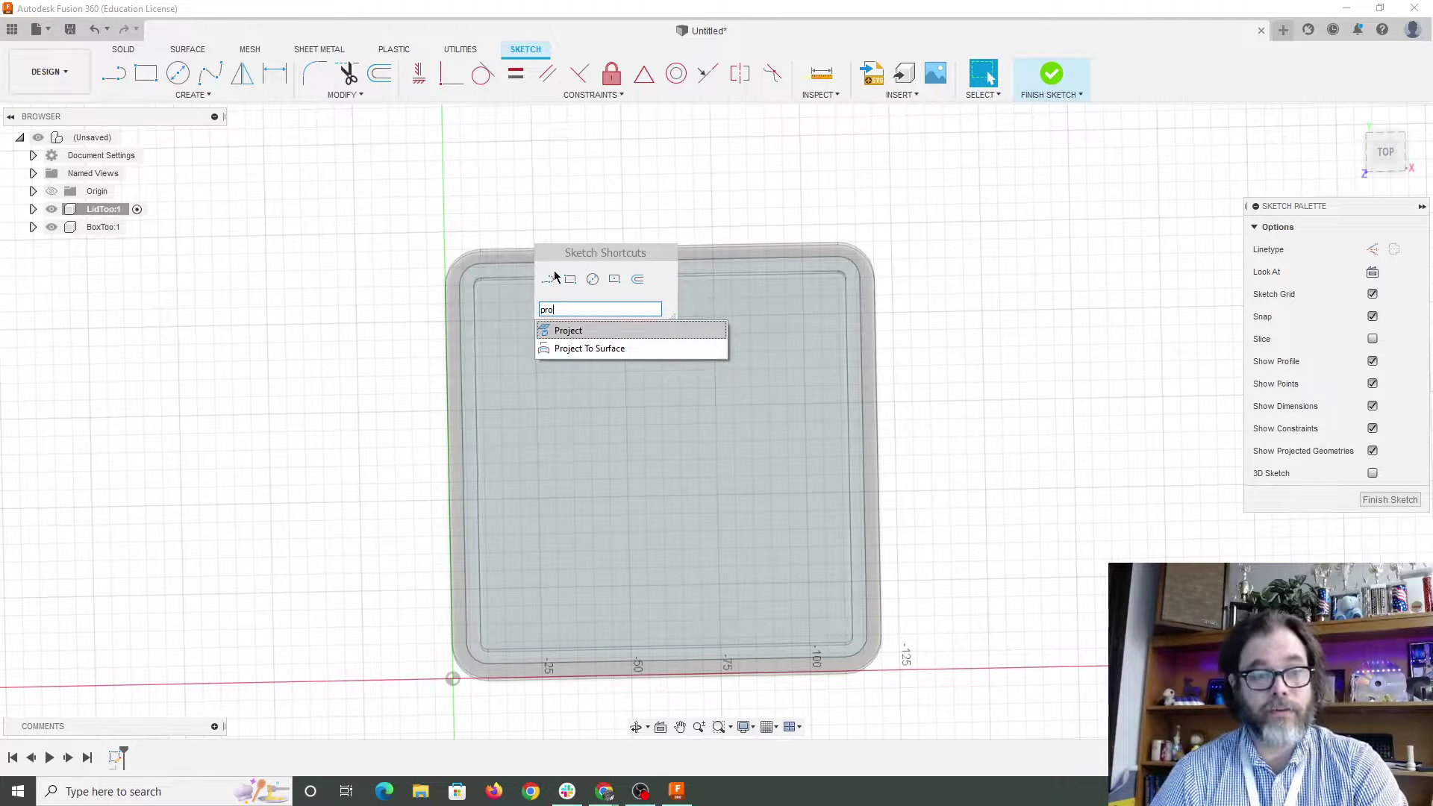
click(581, 336)
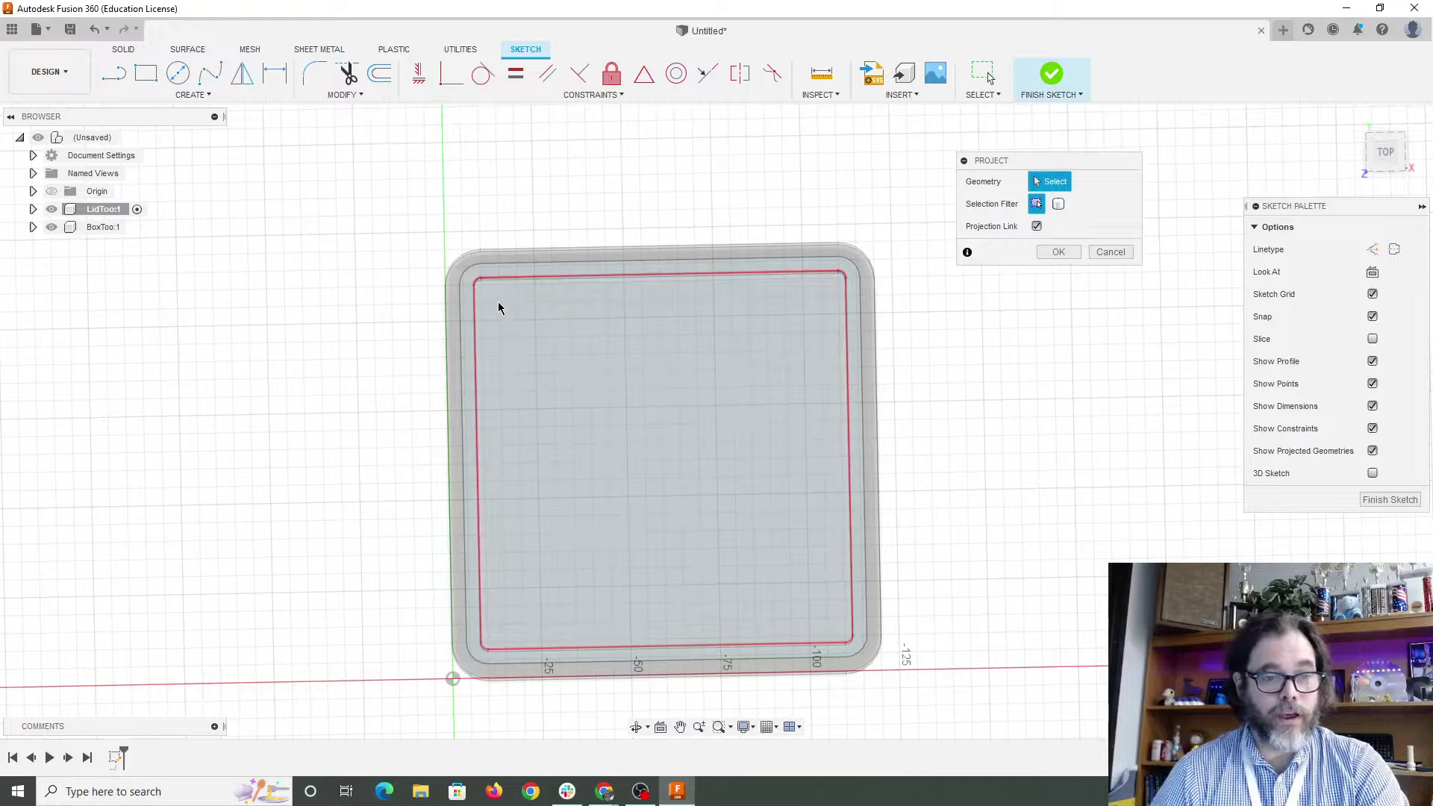
click(454, 289)
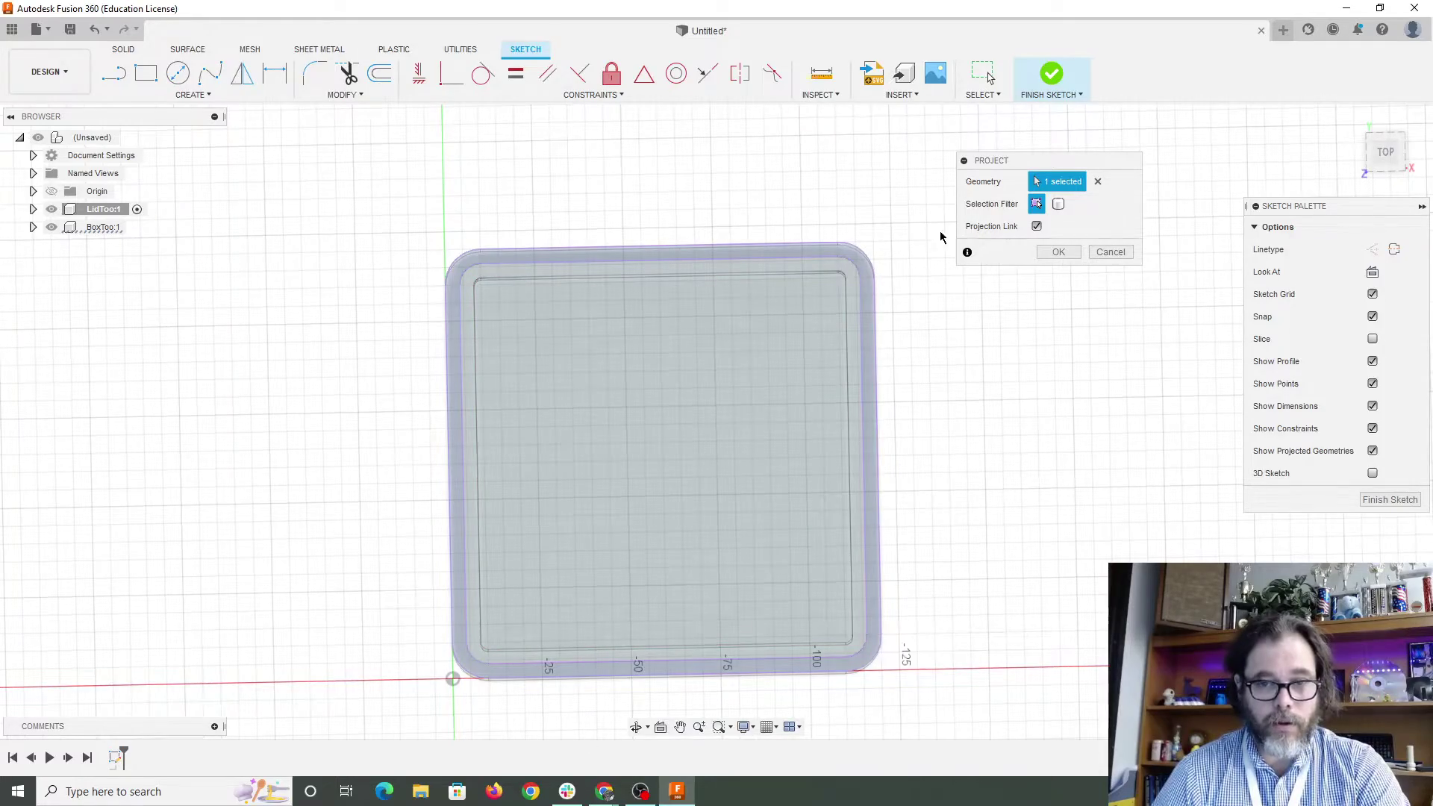
click(1058, 252)
click(675, 436)
shift+middle_drag(737, 489, 837, 446)
click(837, 446)
click(791, 471)
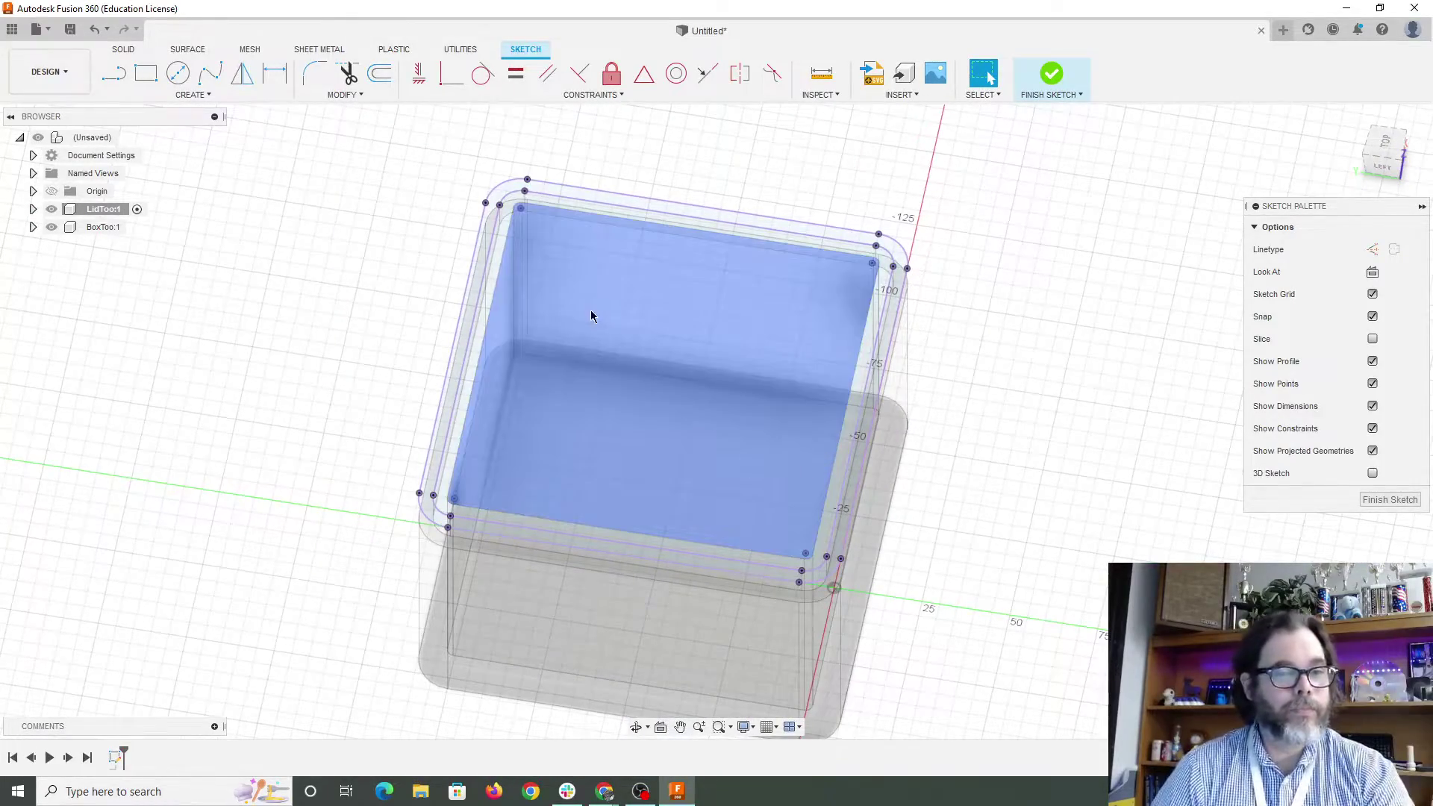
mouse_move(605, 336)
shift+middle_down()
mouse_move(759, 404)
mouse_move(717, 403)
shift+middle_up()
click(401, 210)
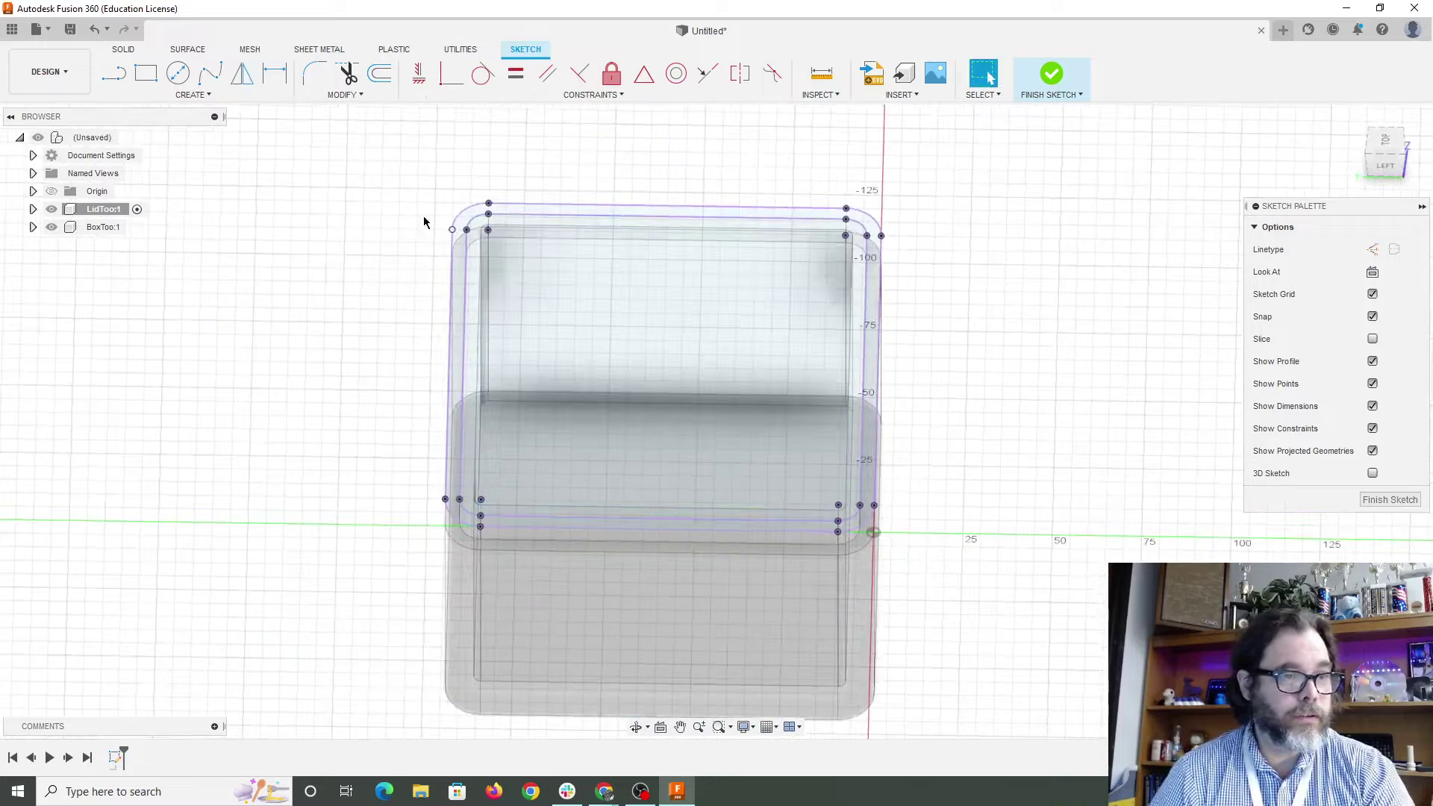
click(1049, 80)
Extrude all three lid sketch profiles 5 mm upward as a new body covering the full box outline.
key(e)
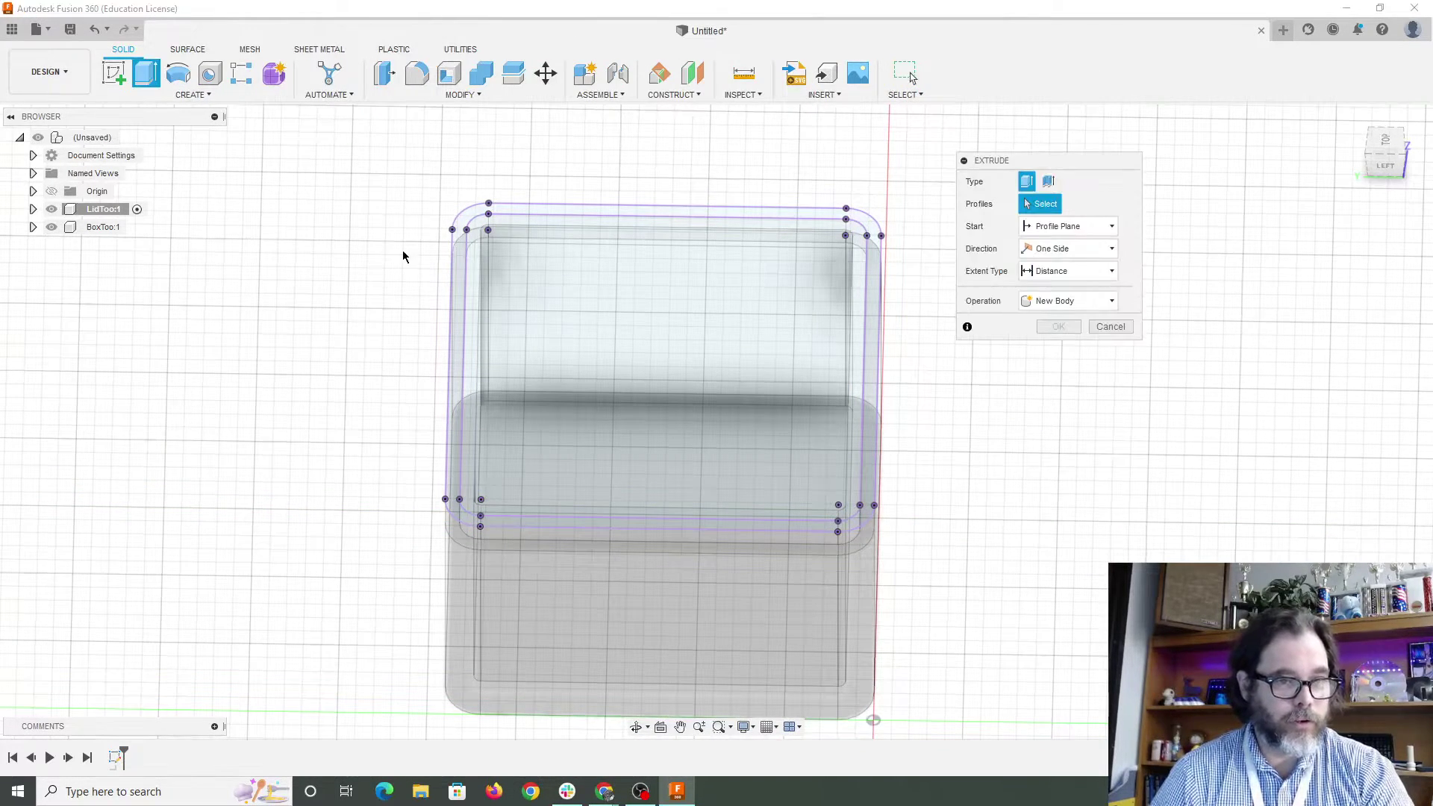
click(463, 255)
click(497, 275)
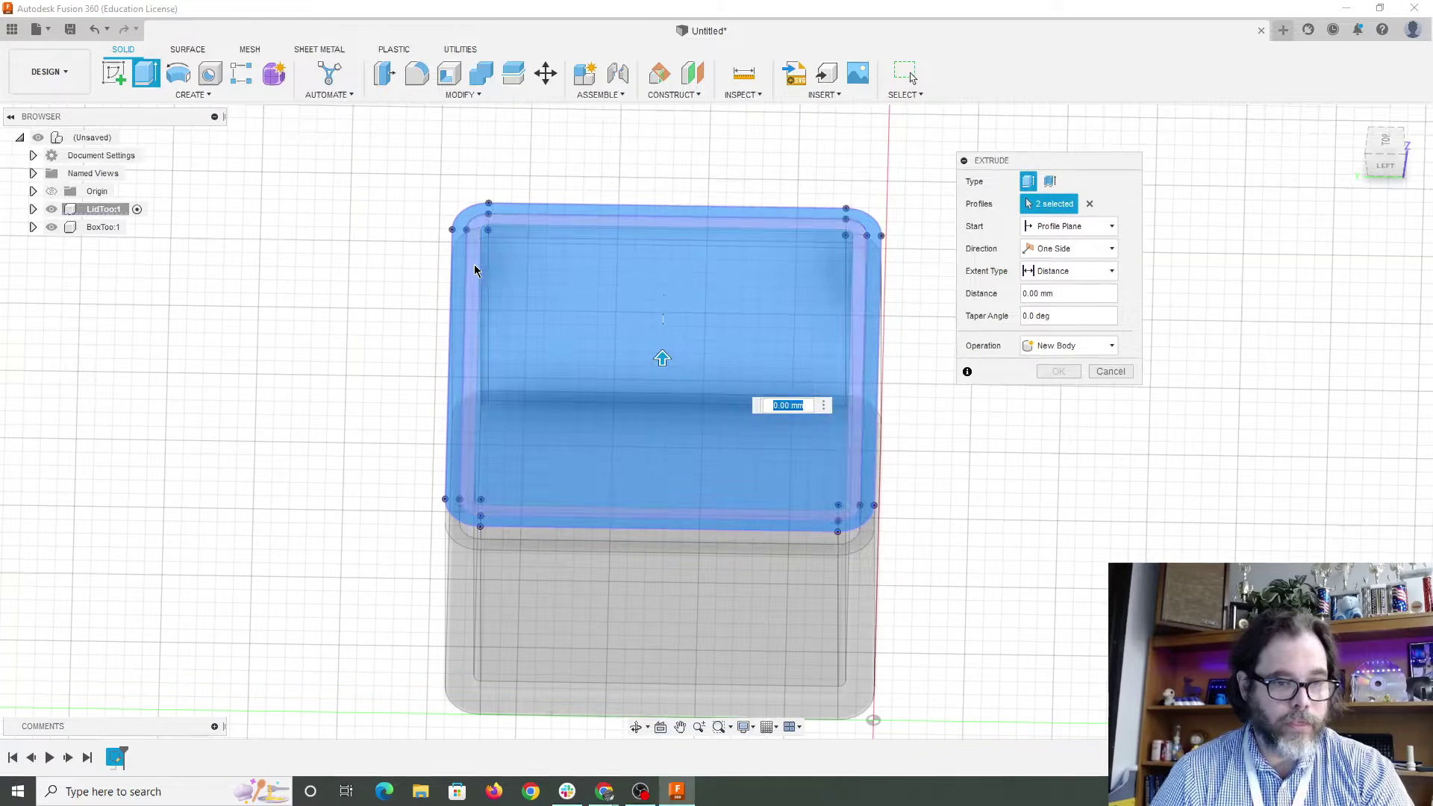
click(475, 270)
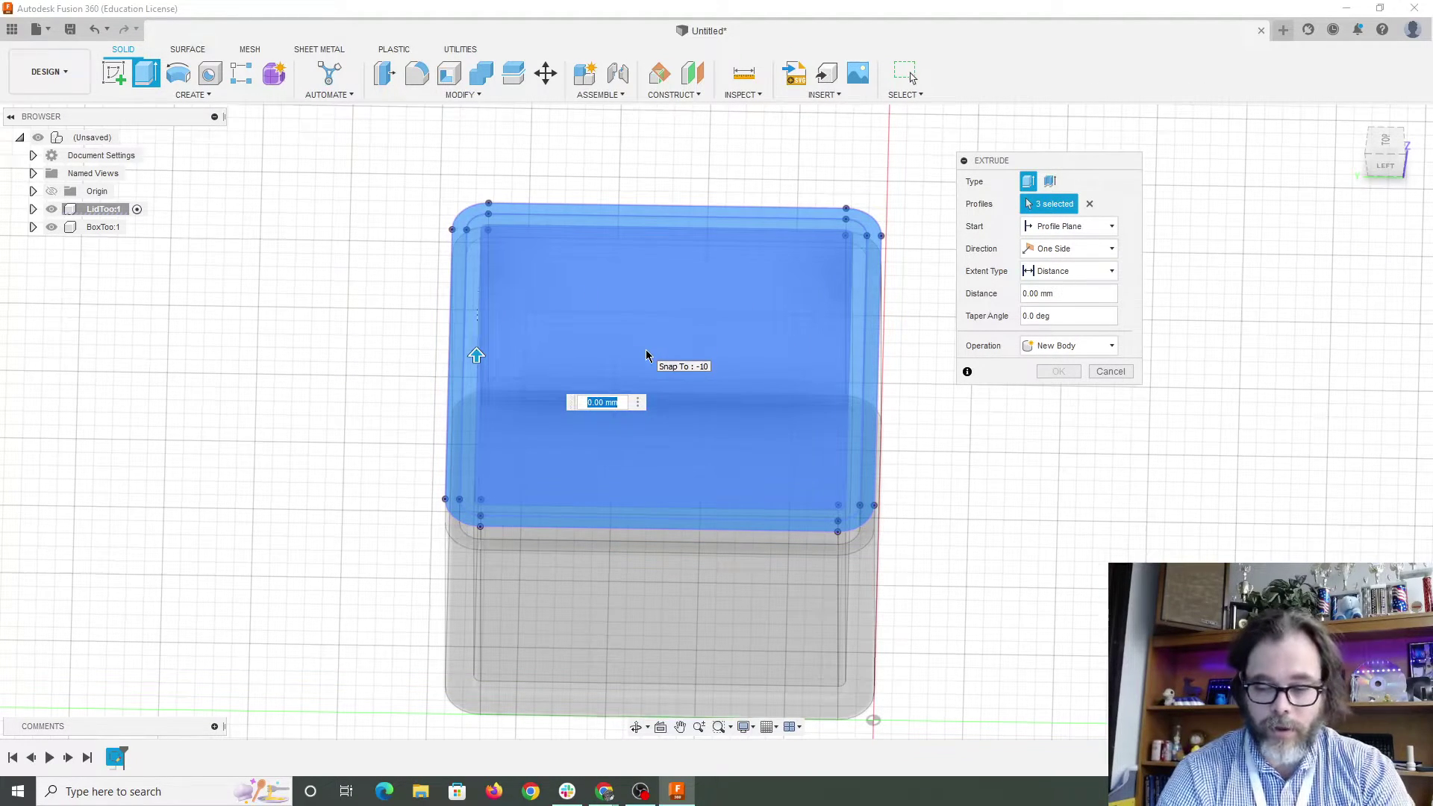
text(5)
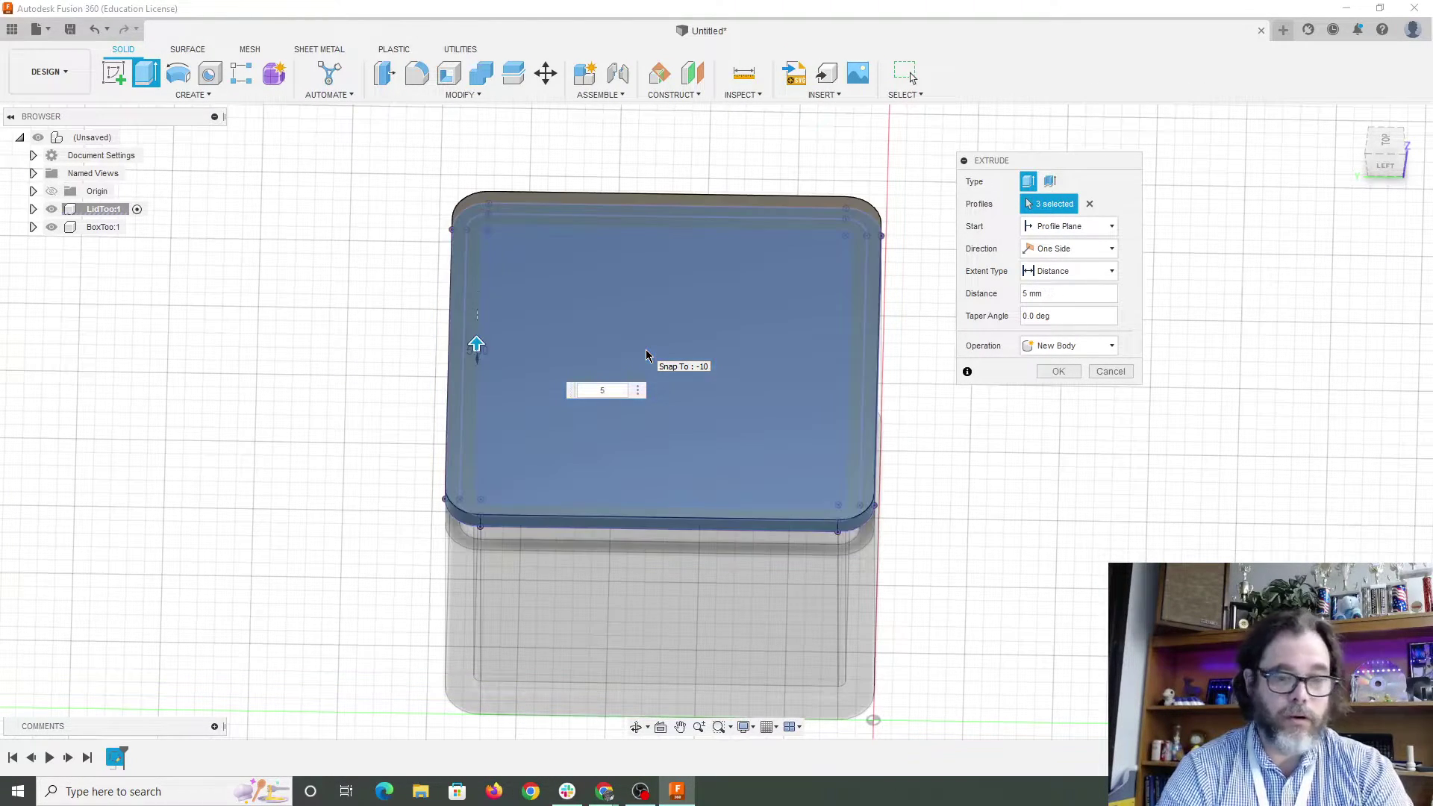
click(1056, 375)
Hide the BoxToo component and create a sketch on the underside of the lid plate.
shift+middle_drag(729, 496, 950, 413)
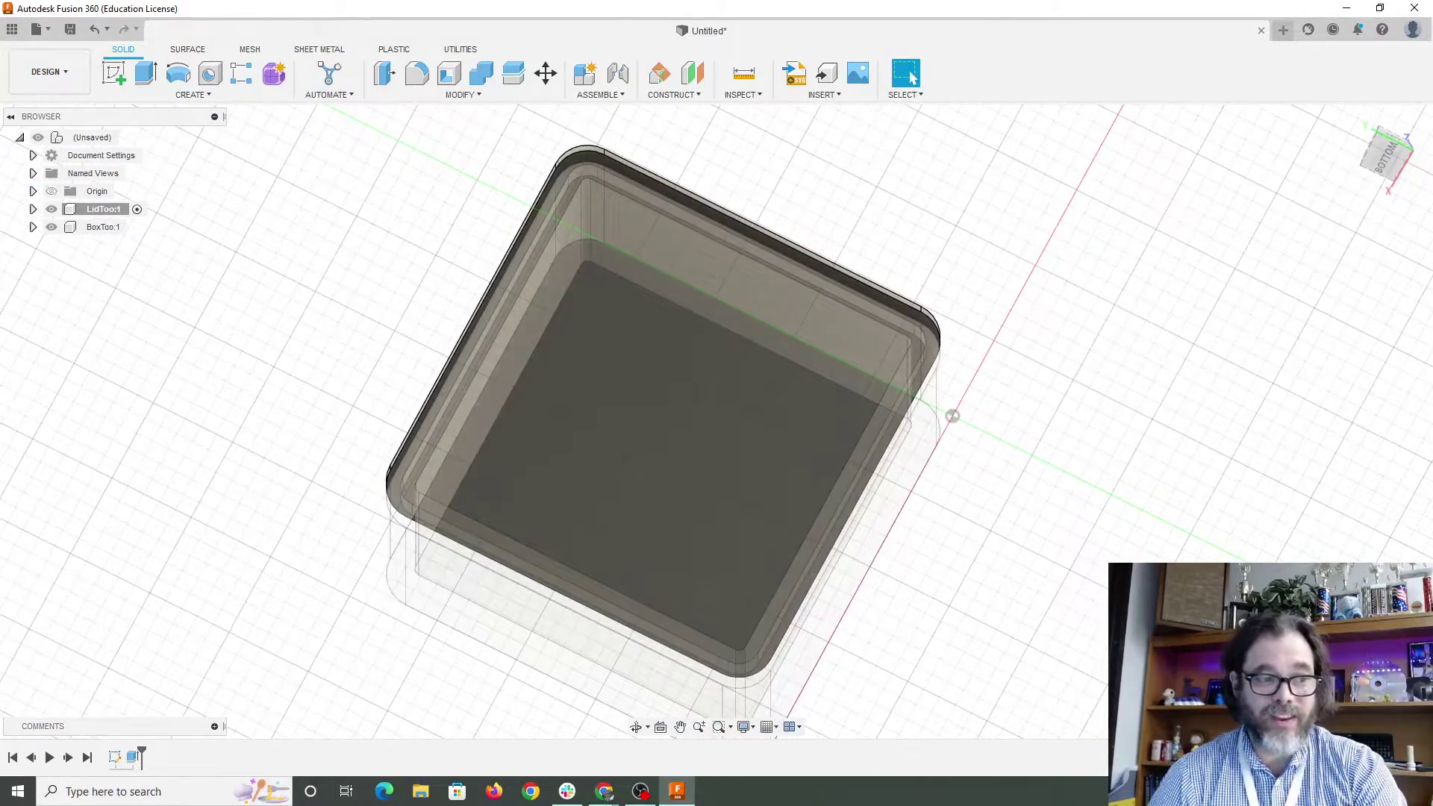
click(52, 228)
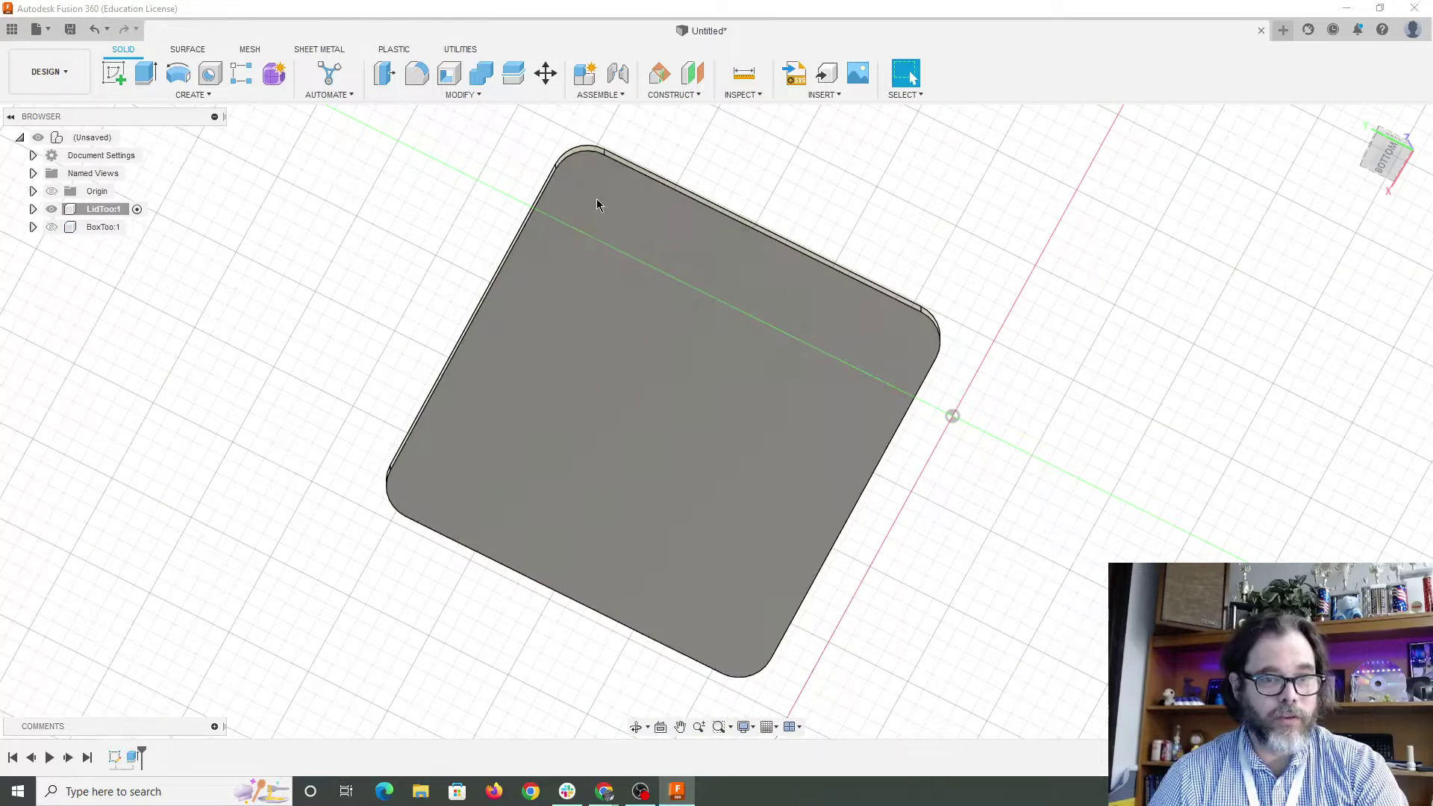
right_click(599, 214)
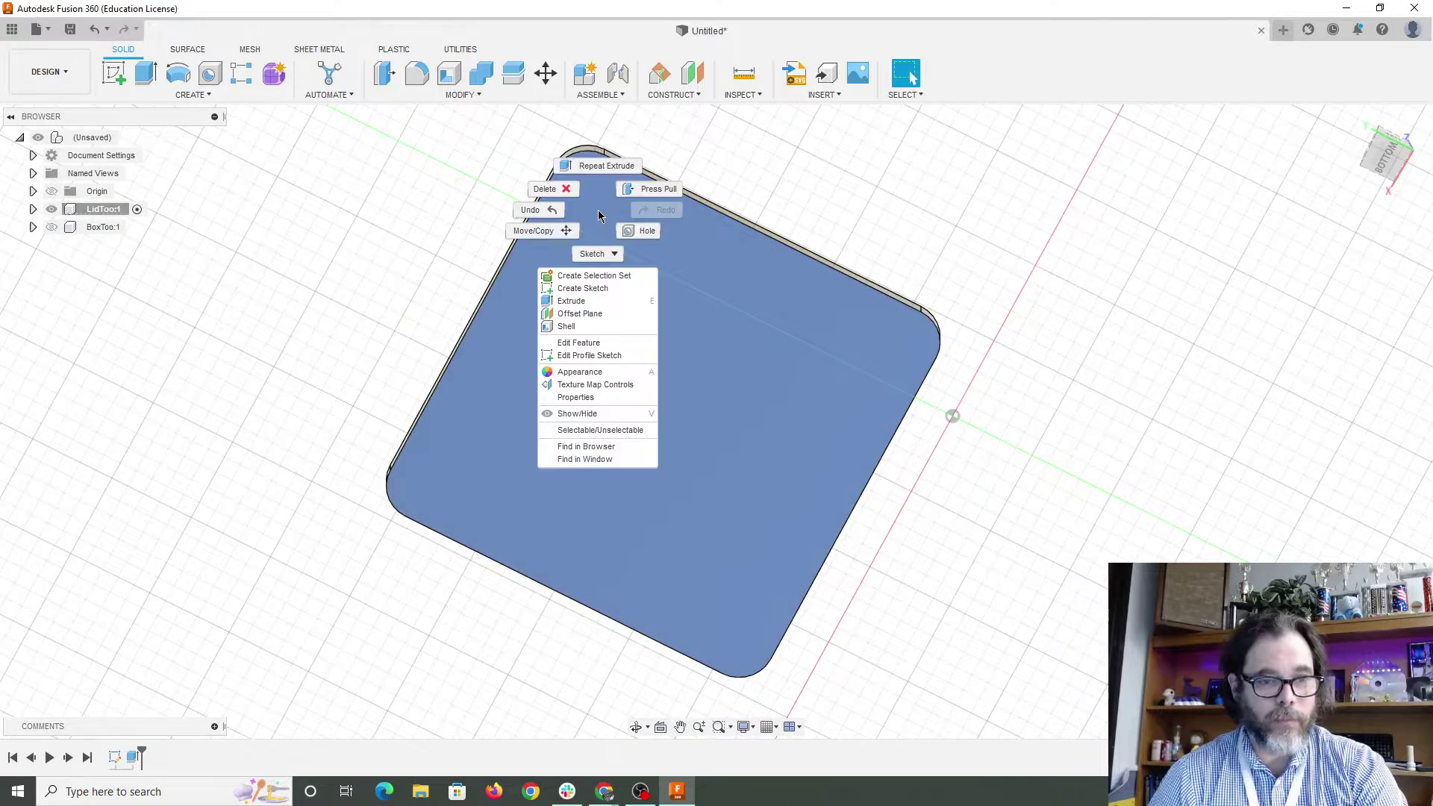
click(583, 288)
Offset the lid's outer outline inward by 3.8 mm and finish the sketch.
scroll(642, 421, up, 2)
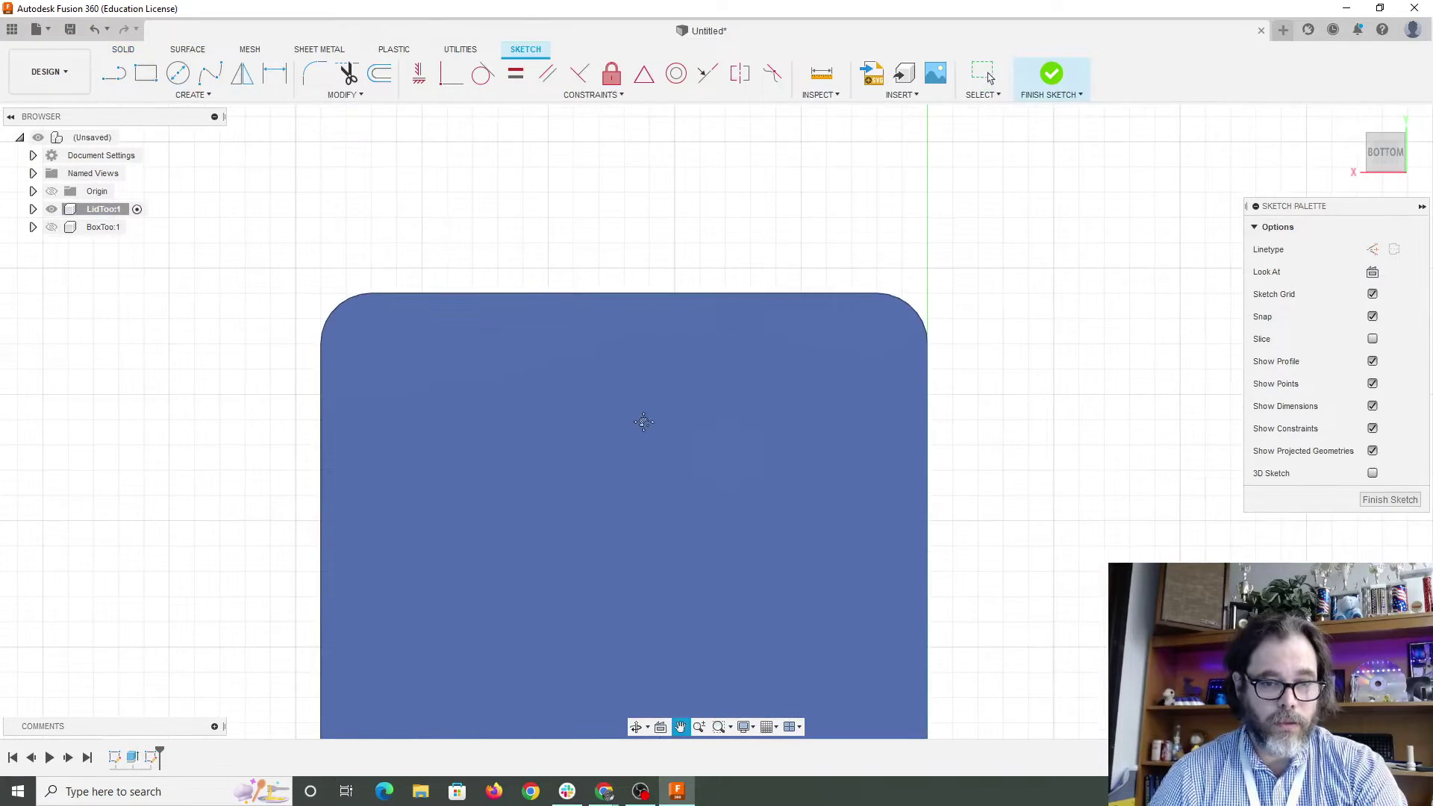
middle_drag(642, 421, 660, 311)
click(380, 73)
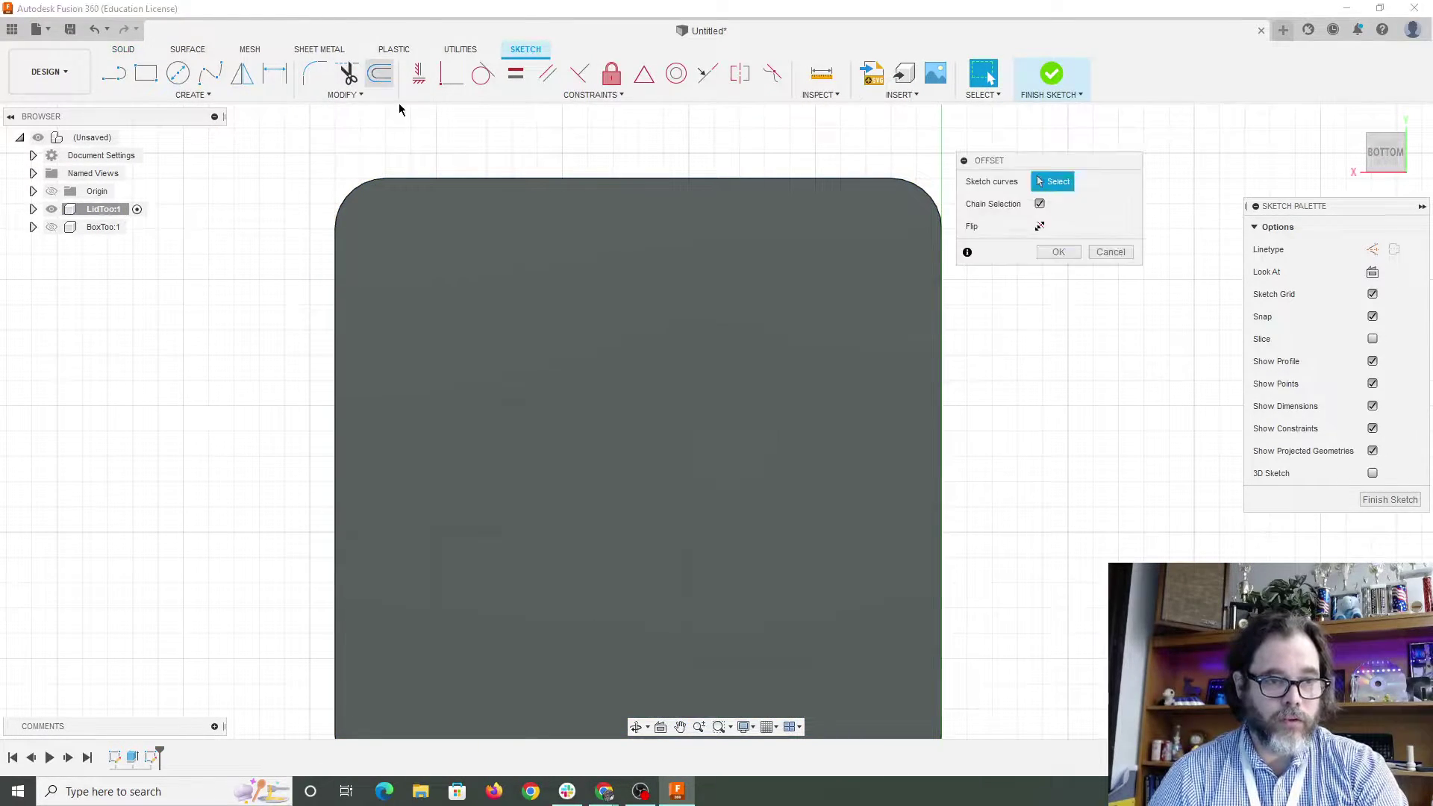
click(507, 182)
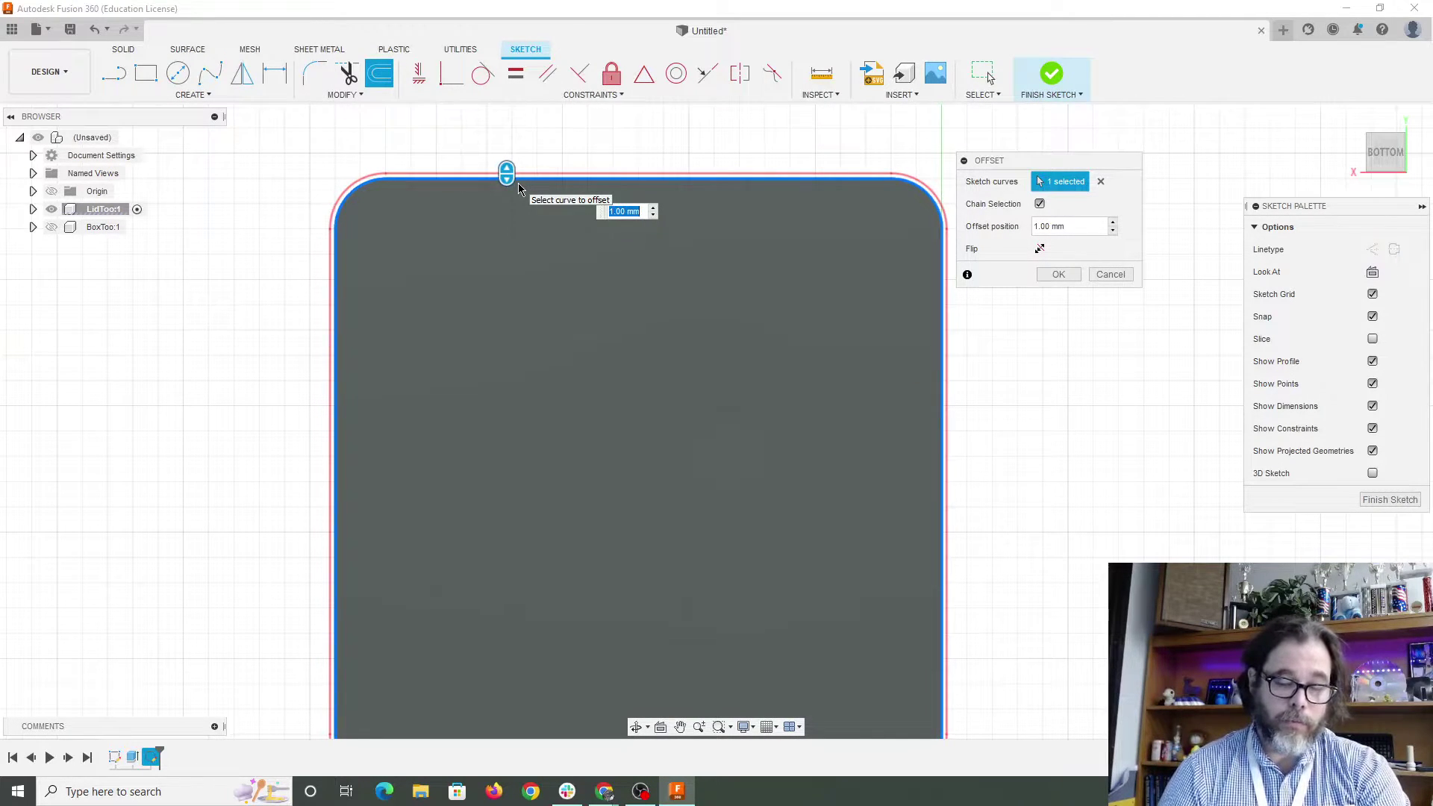
text(-4)
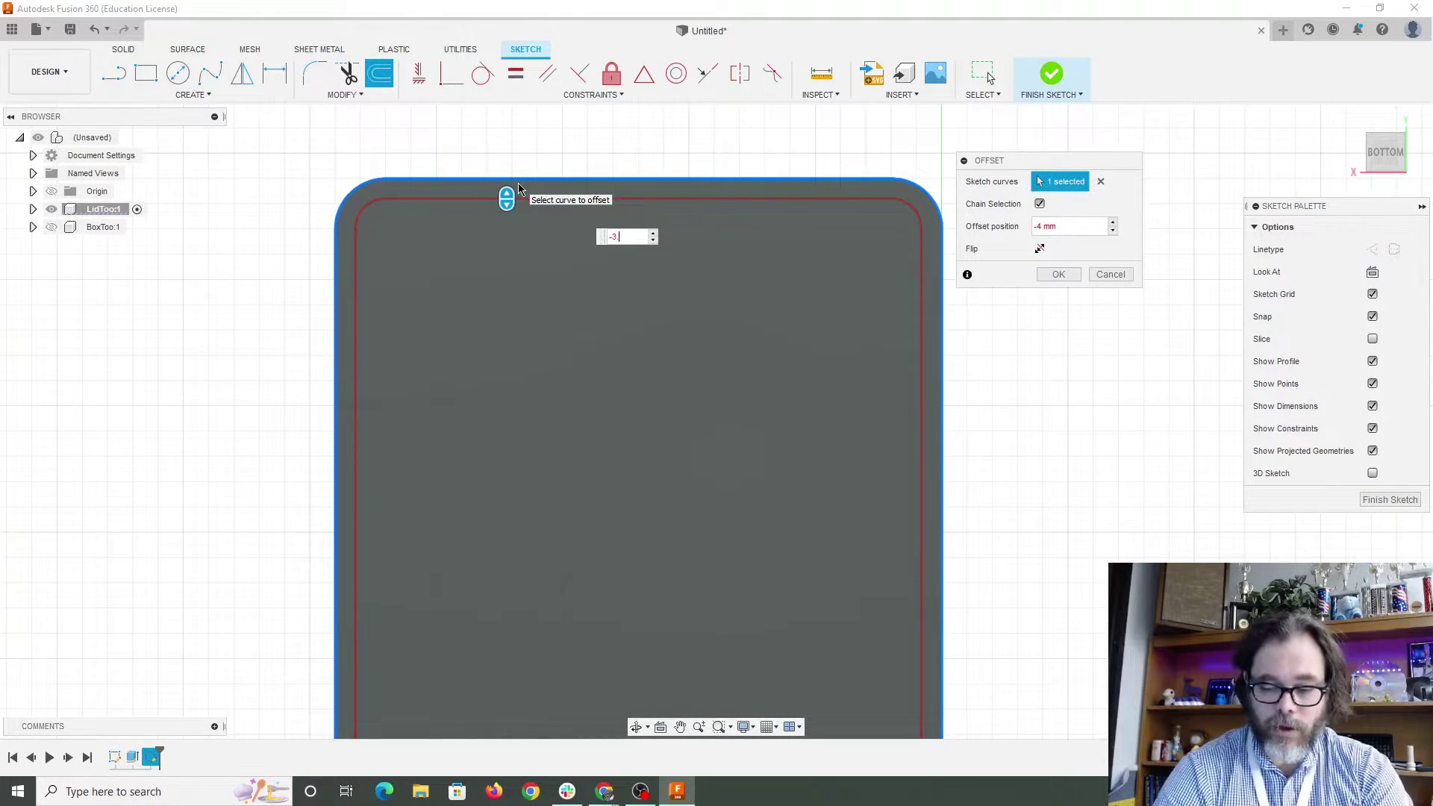
text(3.8)
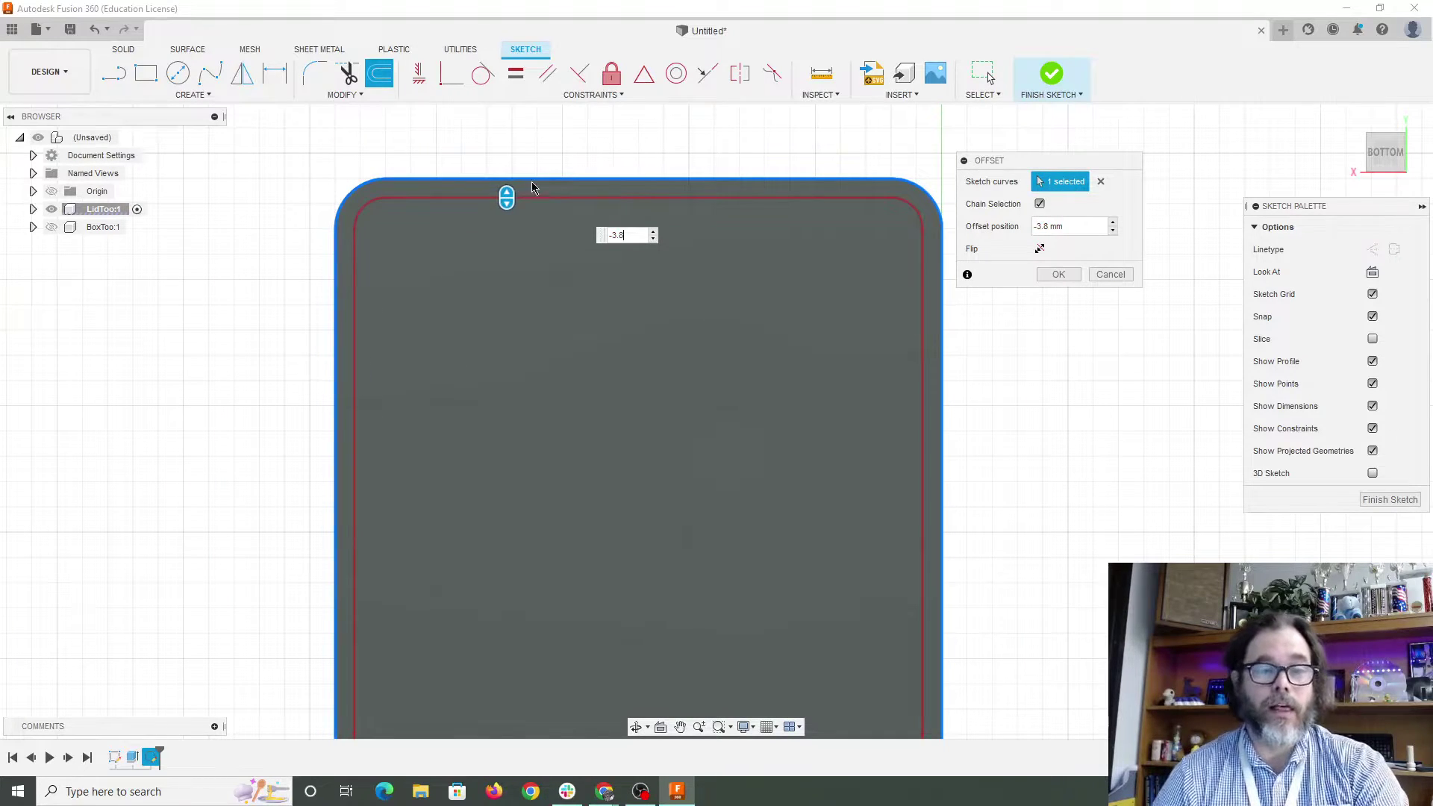
click(1059, 276)
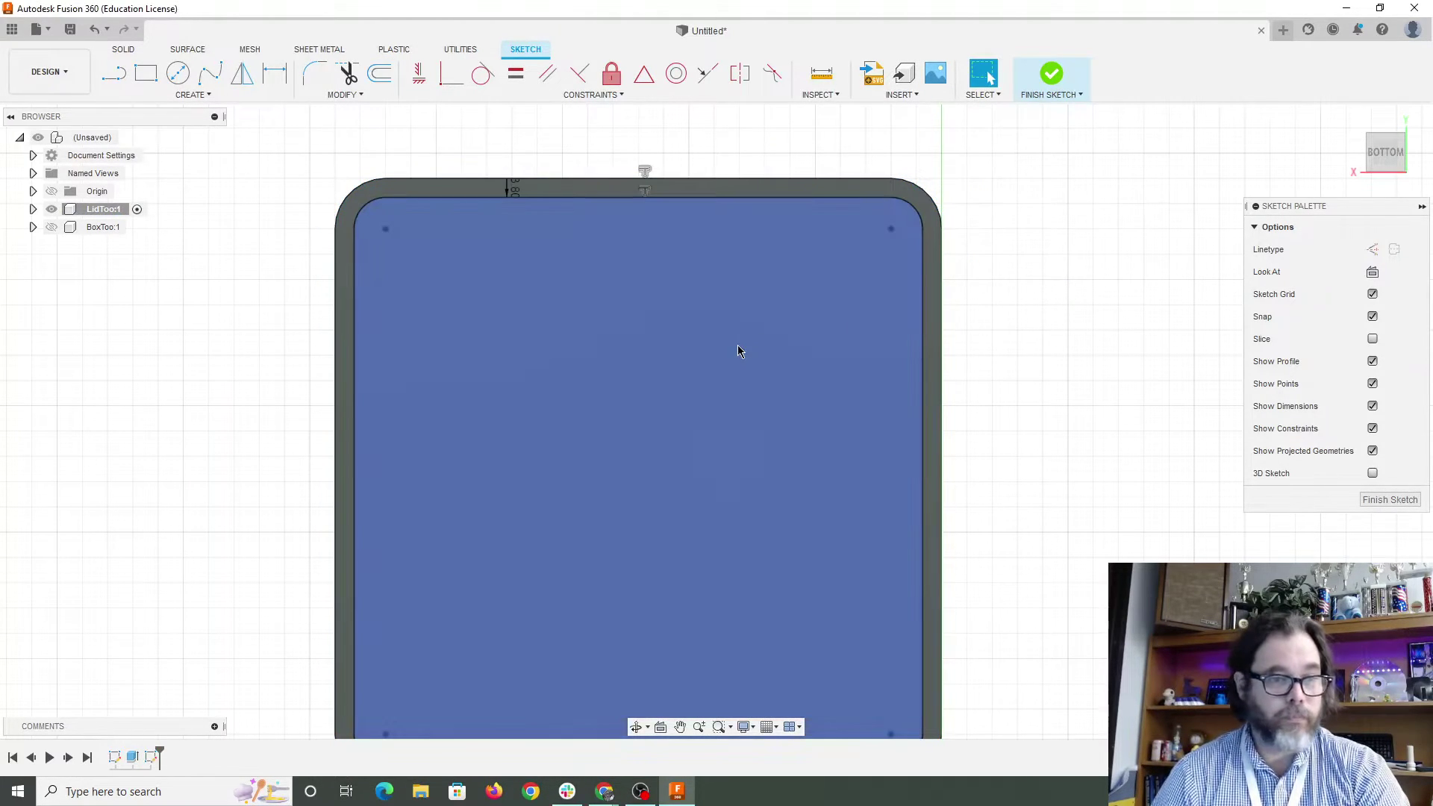
mouse_move(738, 345)
shift+middle_down()
mouse_move(746, 374)
mouse_move(727, 396)
mouse_move(754, 375)
shift+middle_up()
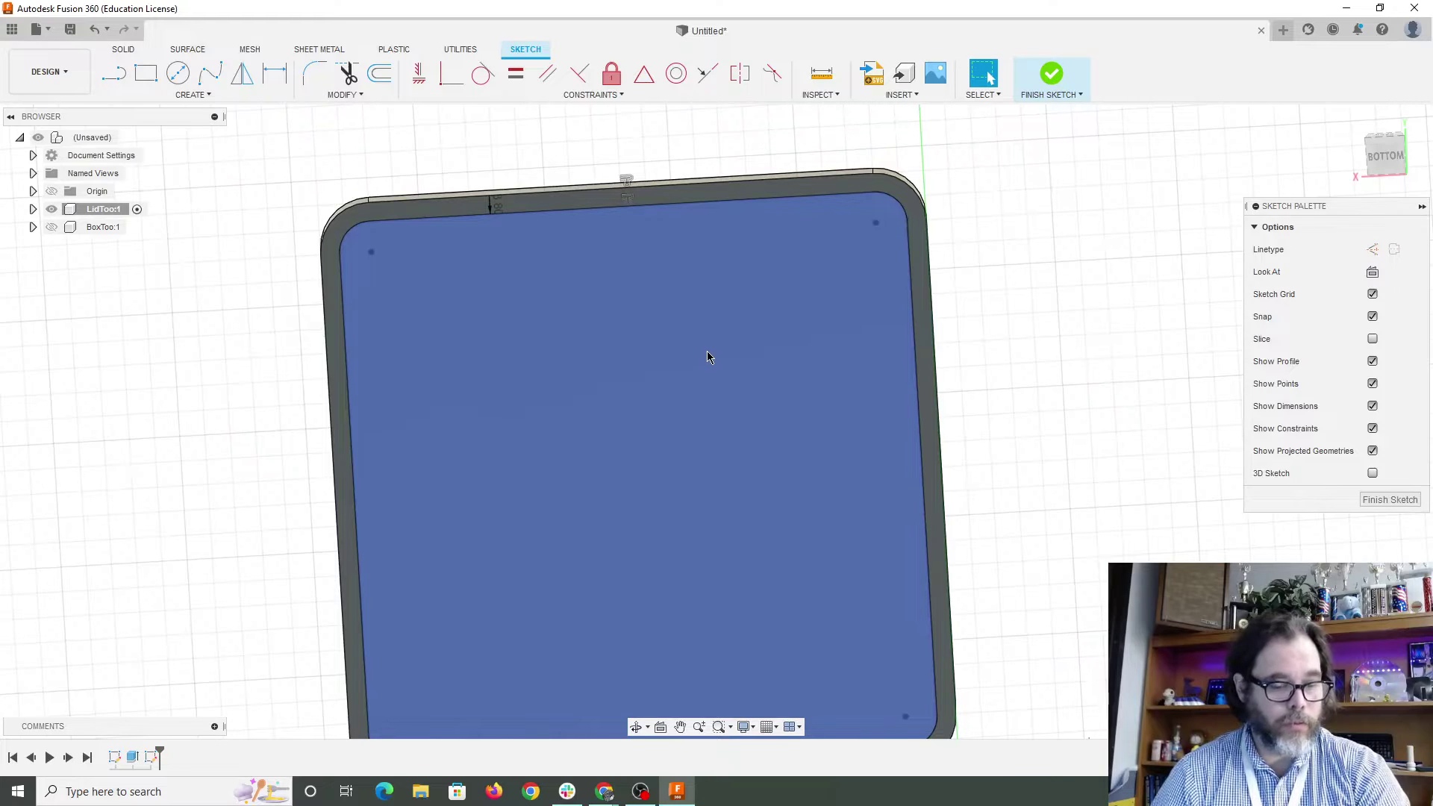
click(1052, 73)
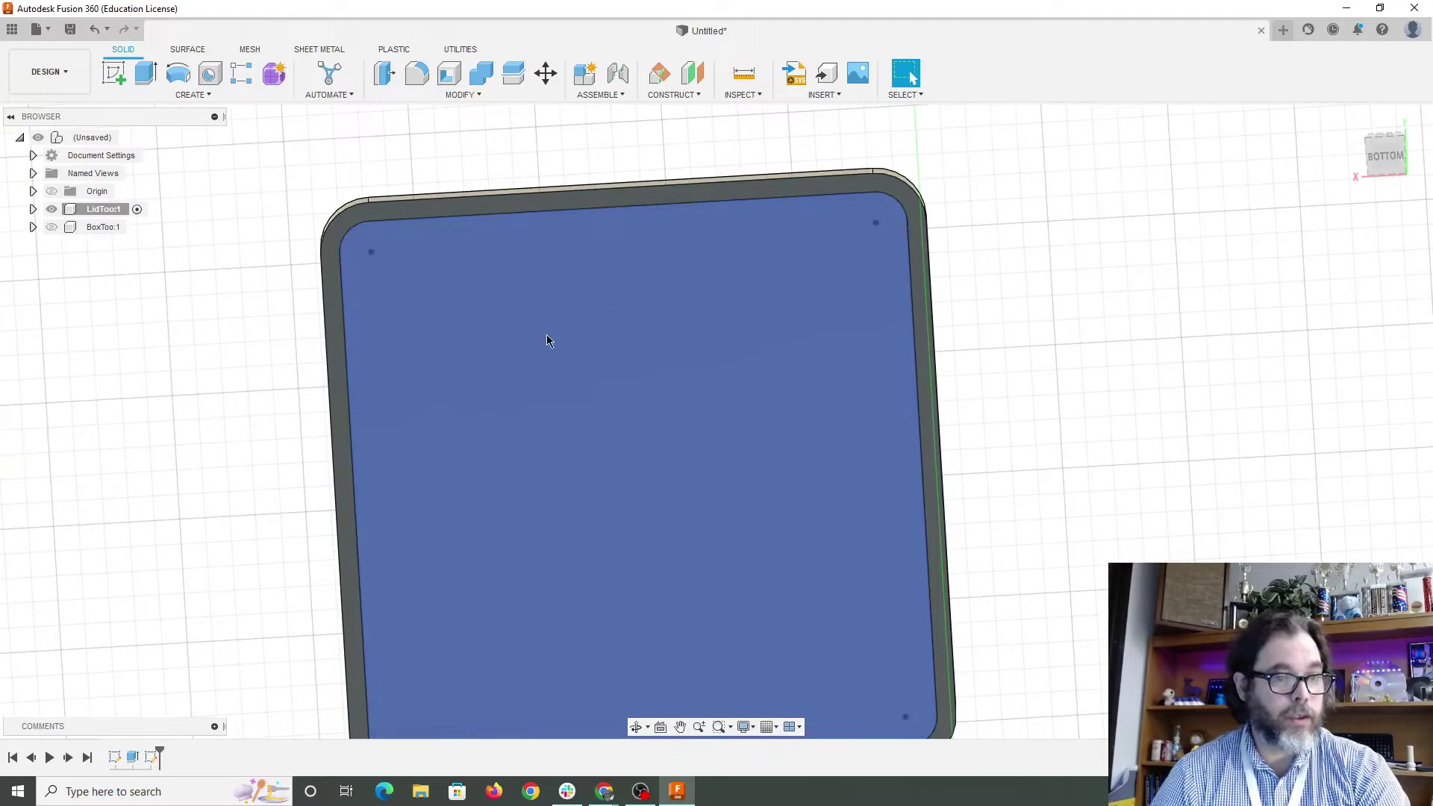
Extrude the outer ring profile on the lid's underside 11 mm and join it to the lid as a rim.
key(e)
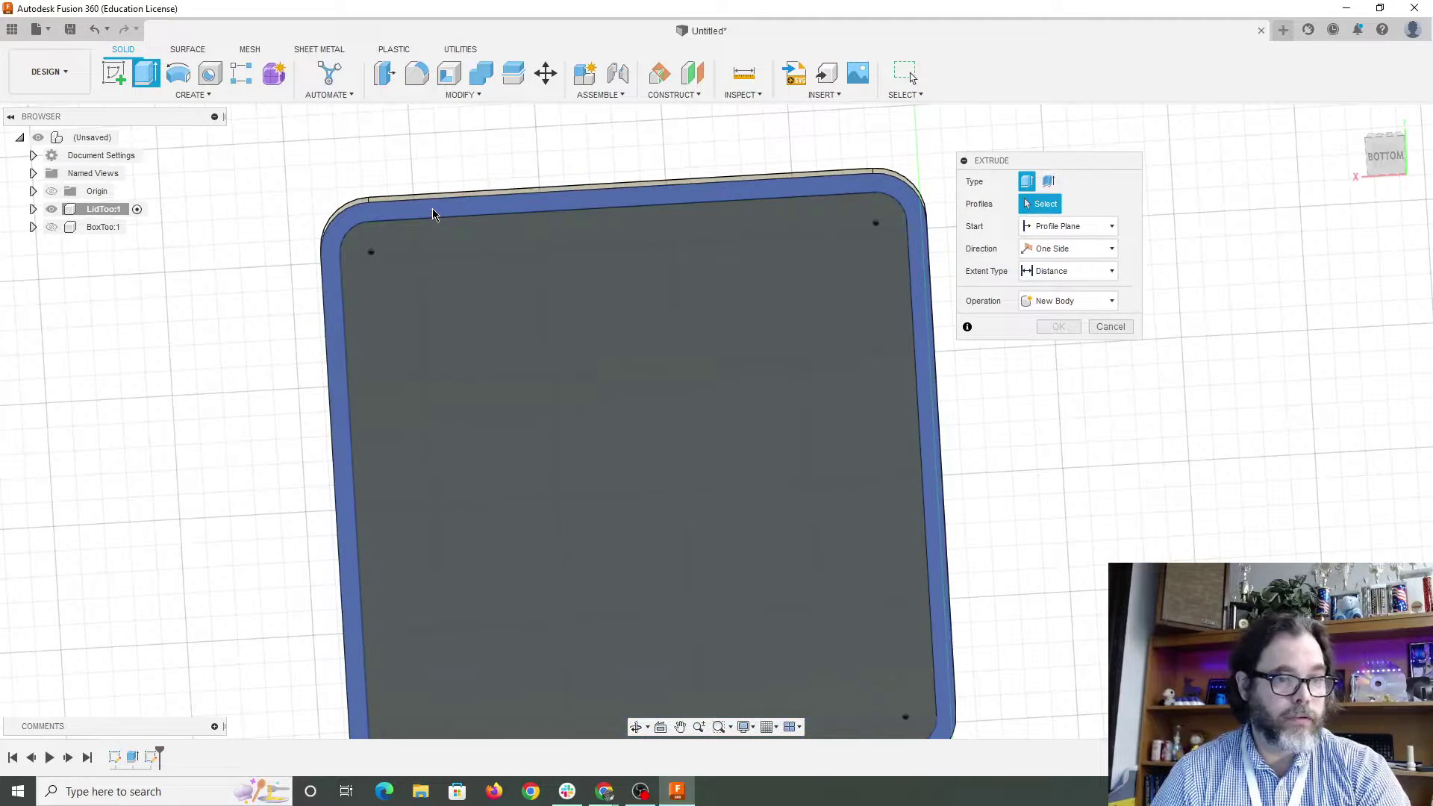
click(466, 301)
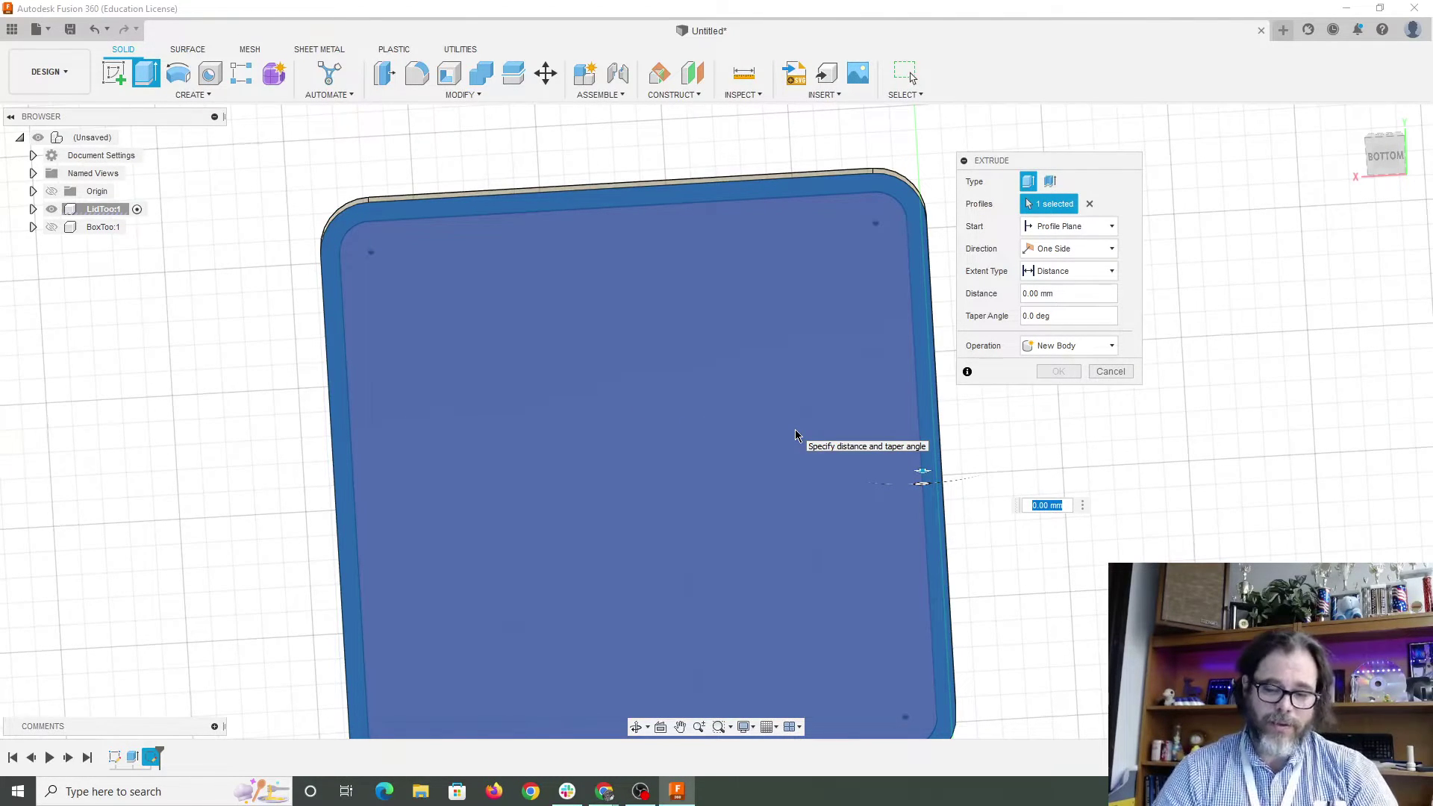
text(11)
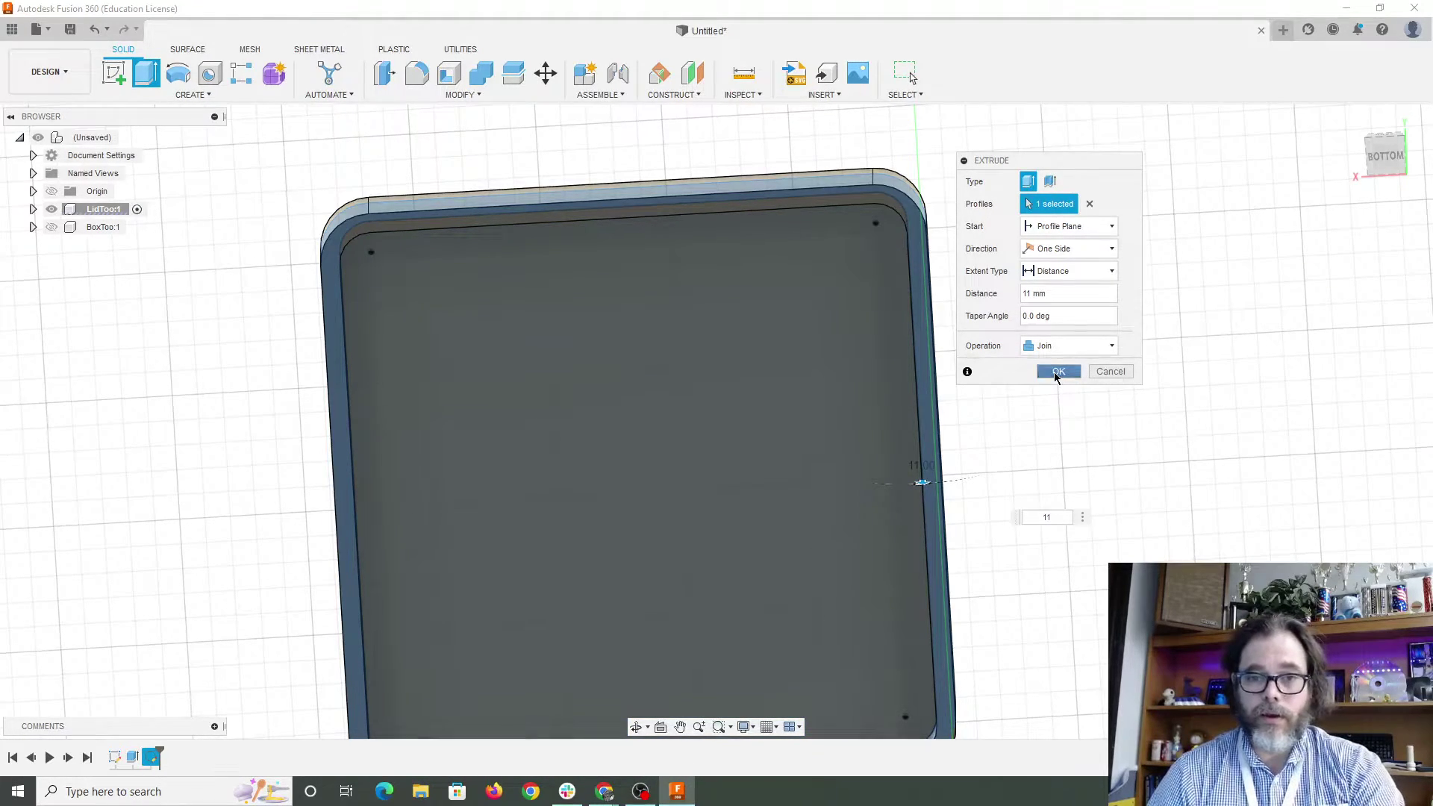
click(1059, 371)
shift+middle_drag(925, 388, 851, 490)
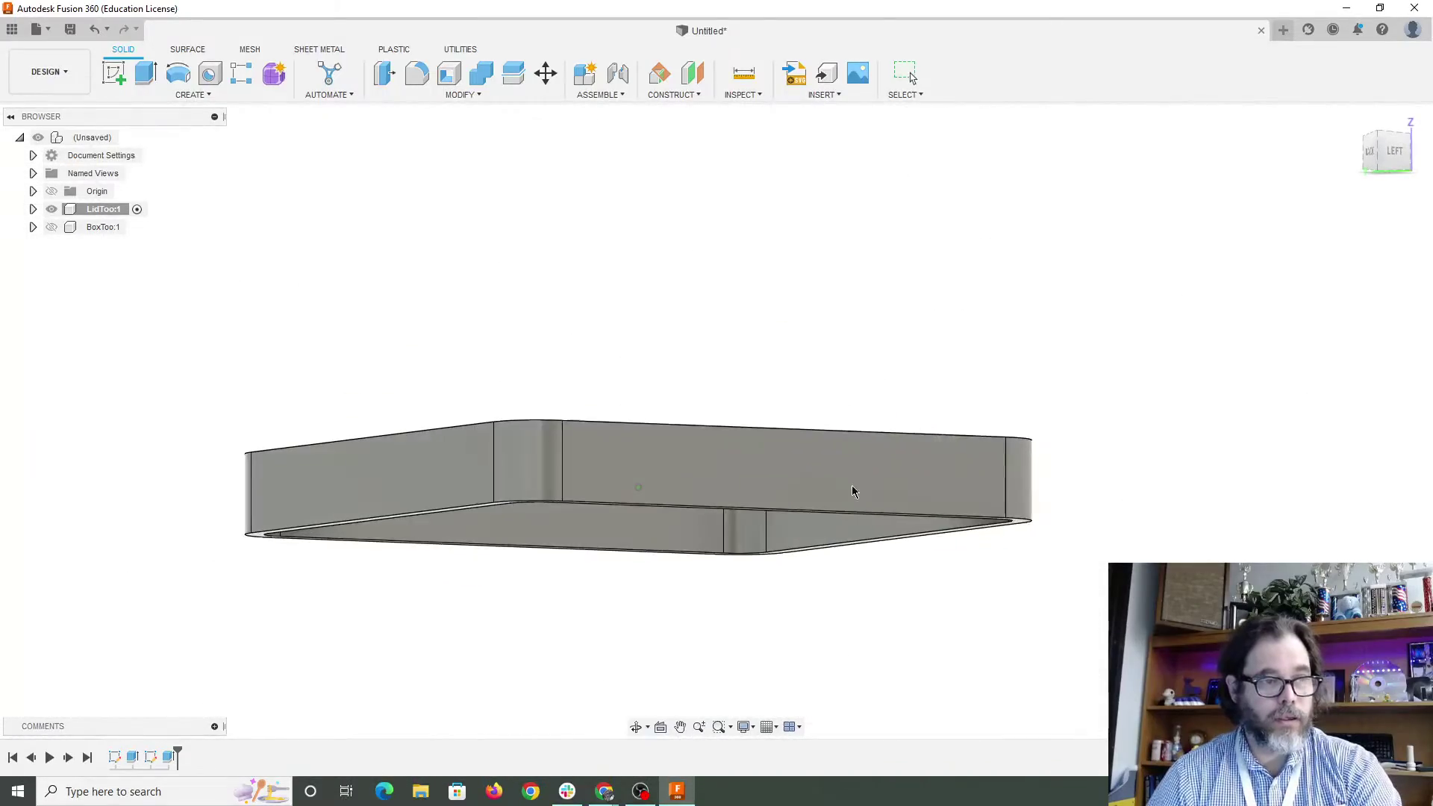
Show the BoxToo component again and view the lid in place on the box.
click(50, 227)
shift+middle_drag(974, 526, 624, 385)
scroll(844, 556, up, 3)
shift+middle_drag(768, 410, 740, 414)
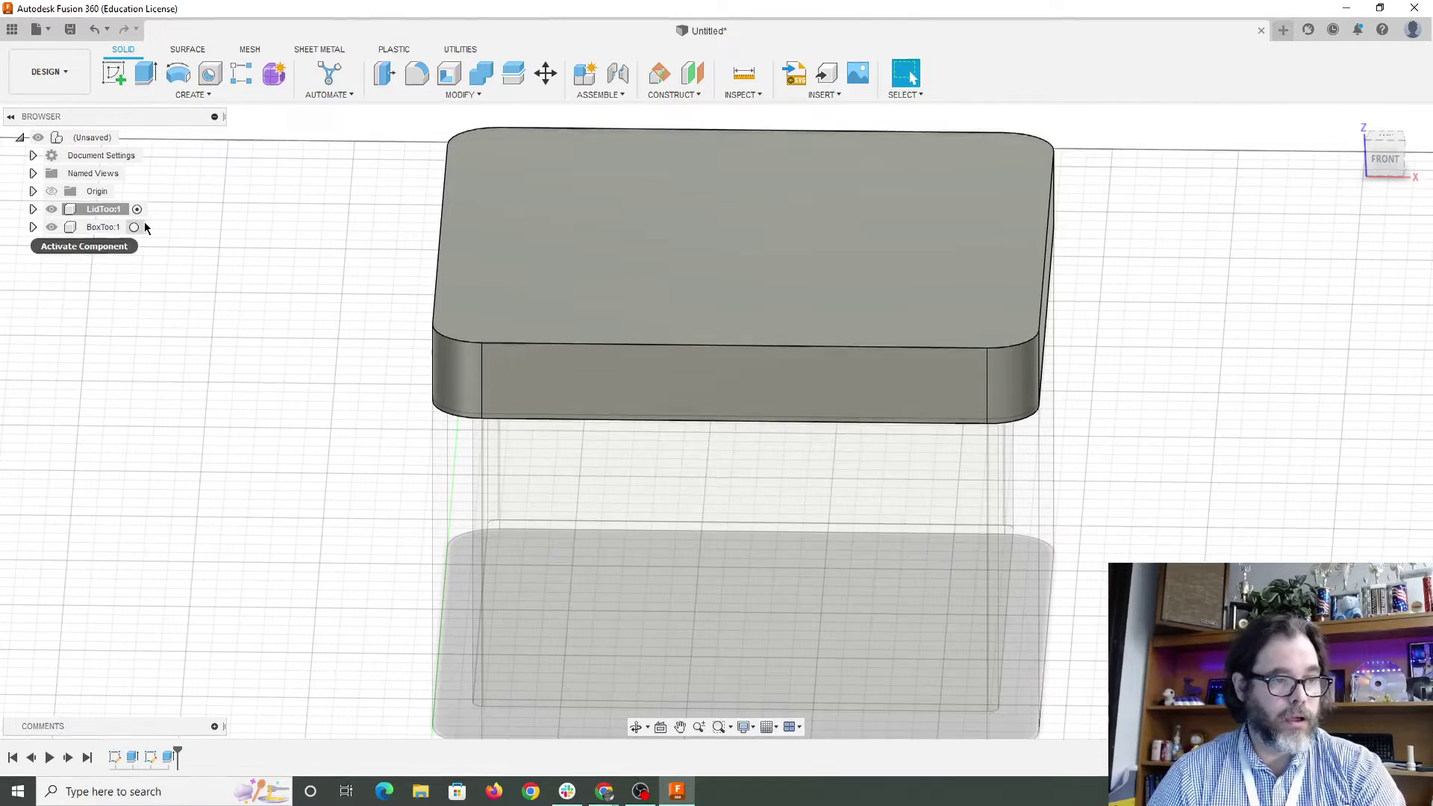
Activate the BoxToo and LidToo components in turn, ending on BoxToo, to examine each part separately.
click(134, 227)
middle_drag(823, 525, 518, 496)
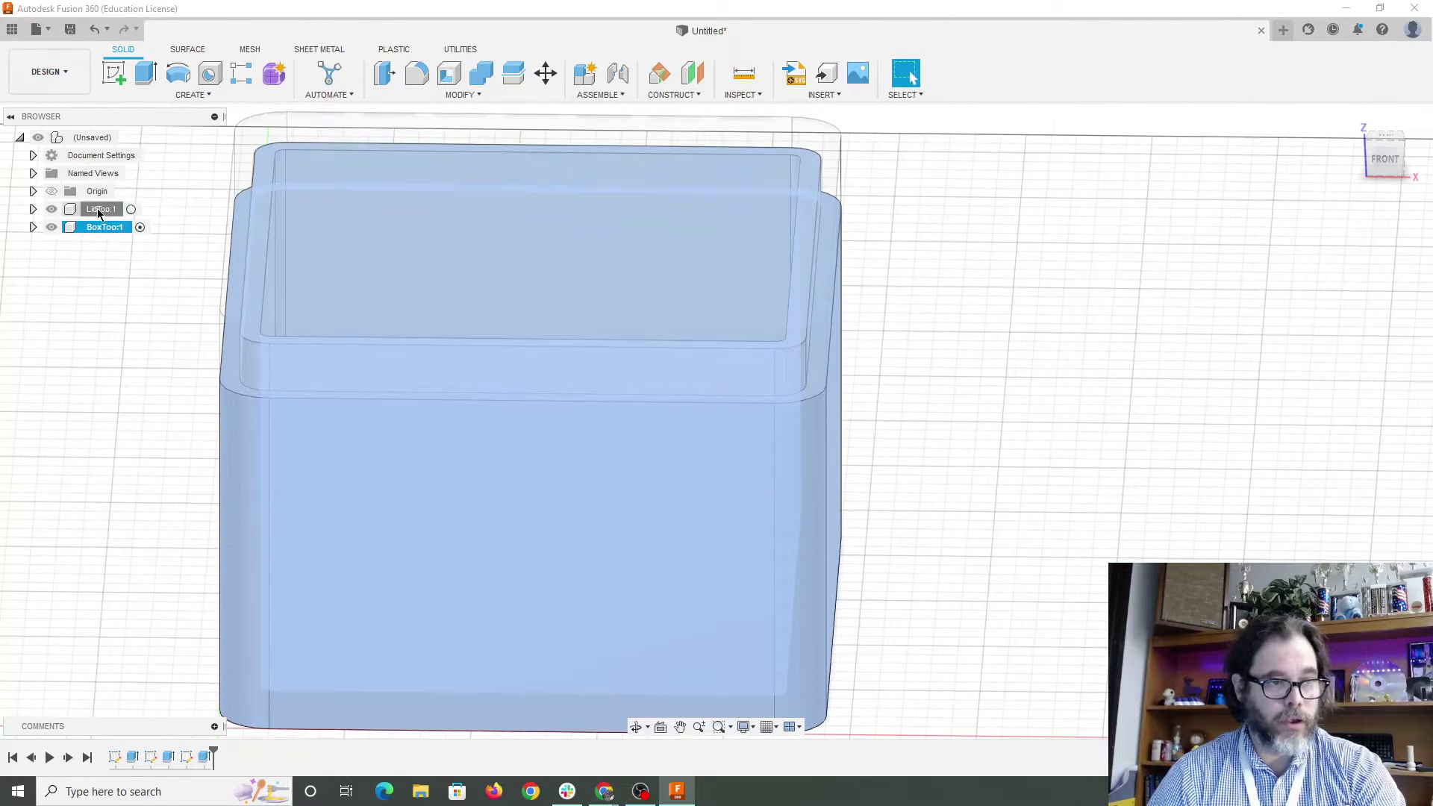
click(100, 212)
click(137, 210)
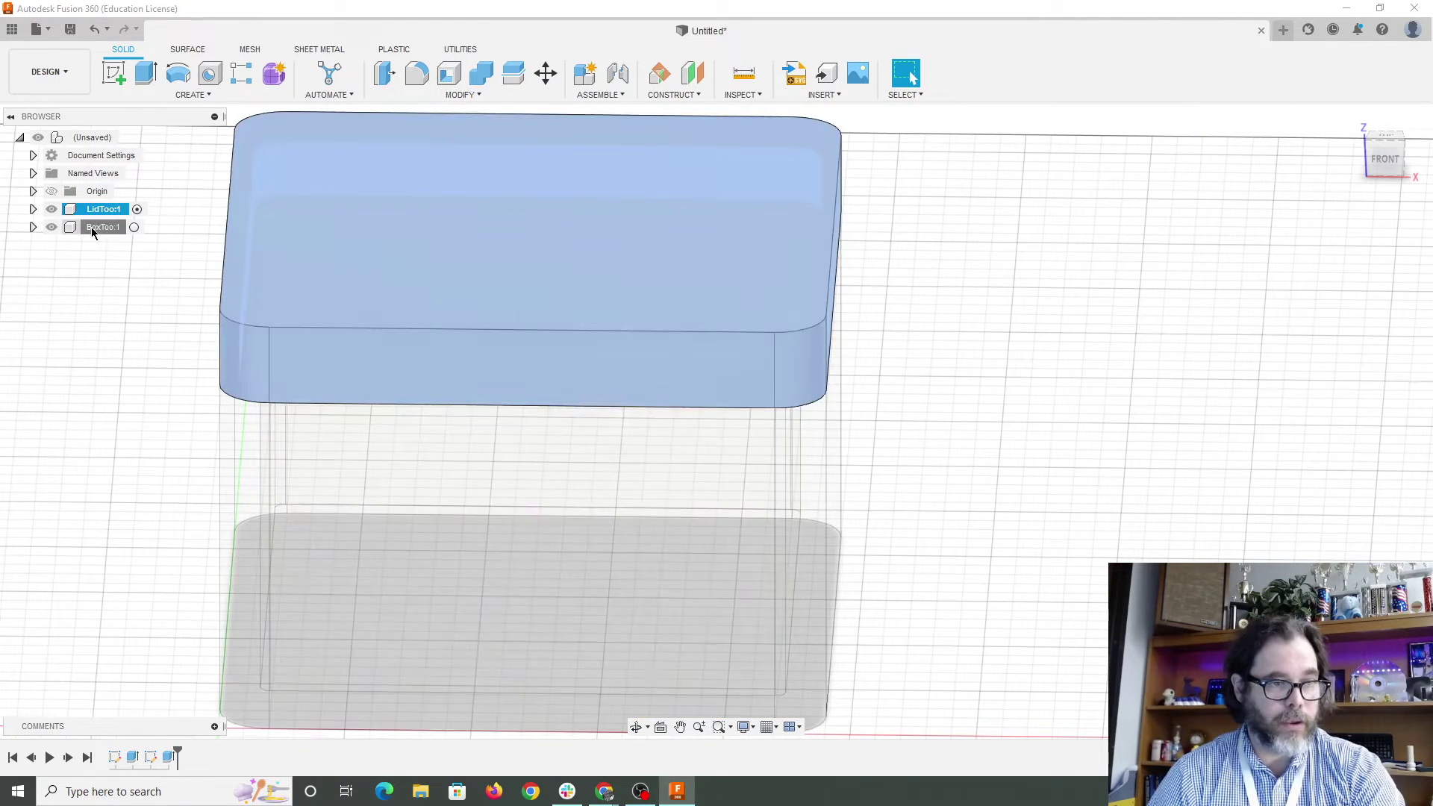
click(91, 227)
click(137, 227)
shift+middle_drag(585, 560, 845, 431)
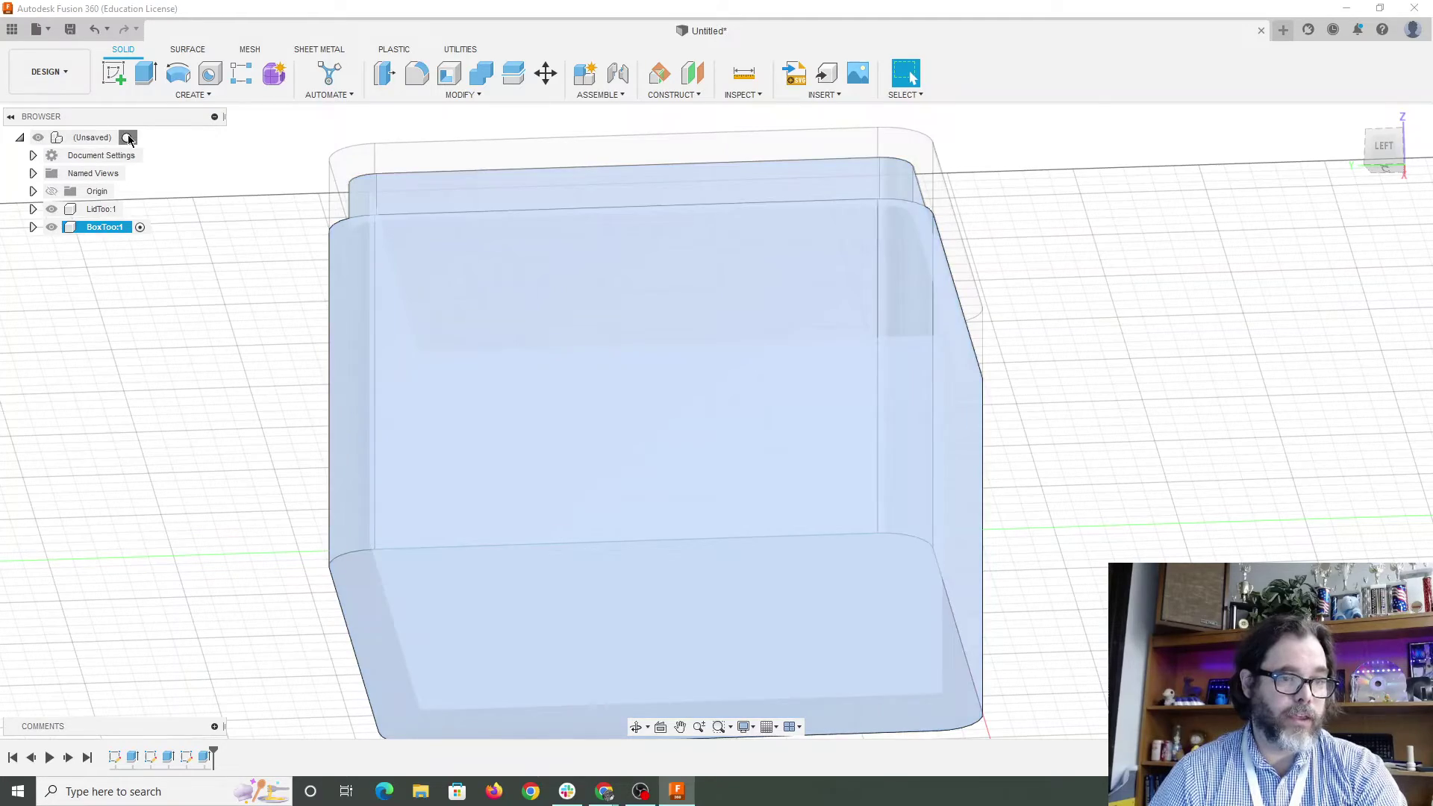
Activate the top-level assembly and examine the seam between the lid and the box from several sides.
double_click(91, 138)
shift+middle_drag(522, 358, 754, 334)
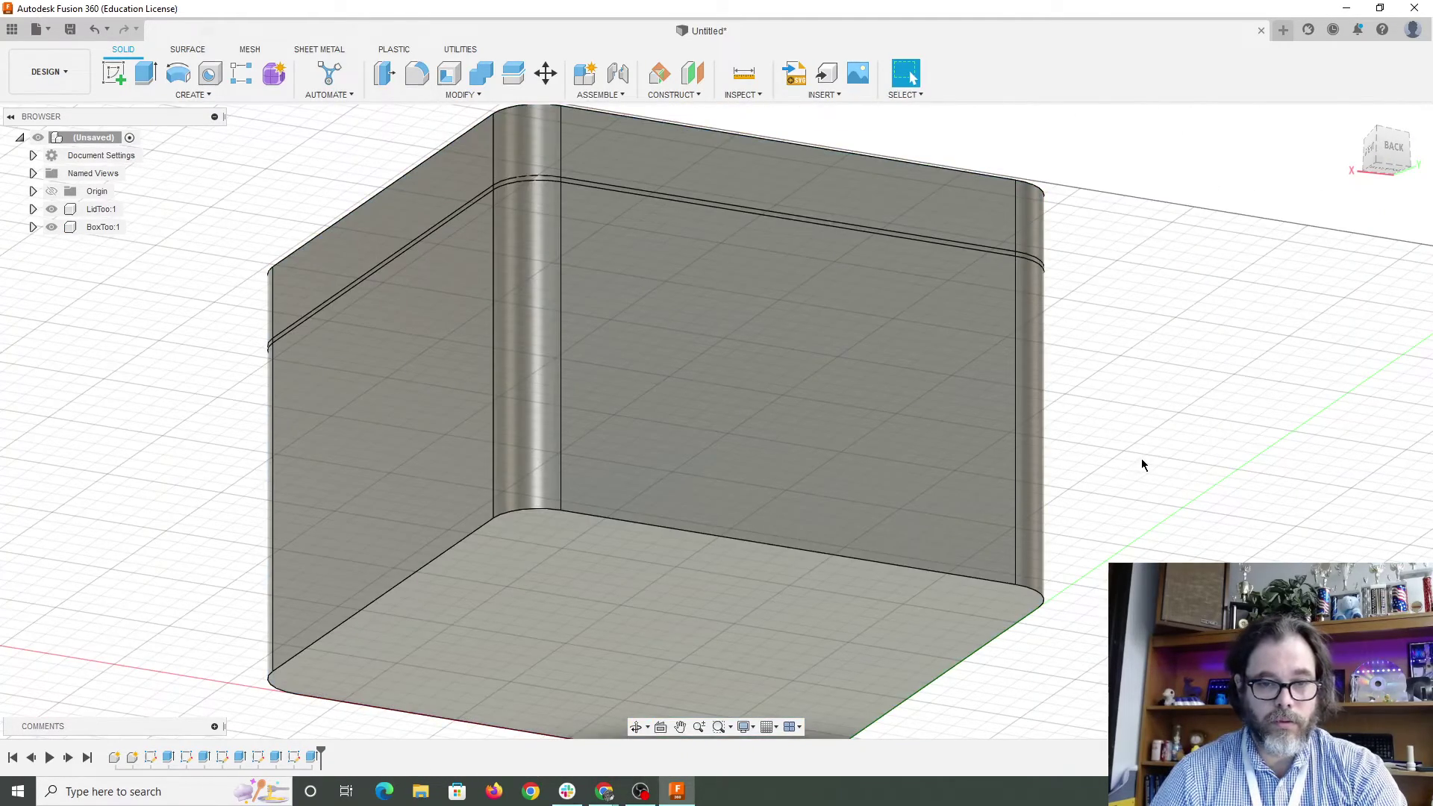
middle_drag(1142, 464, 806, 470)
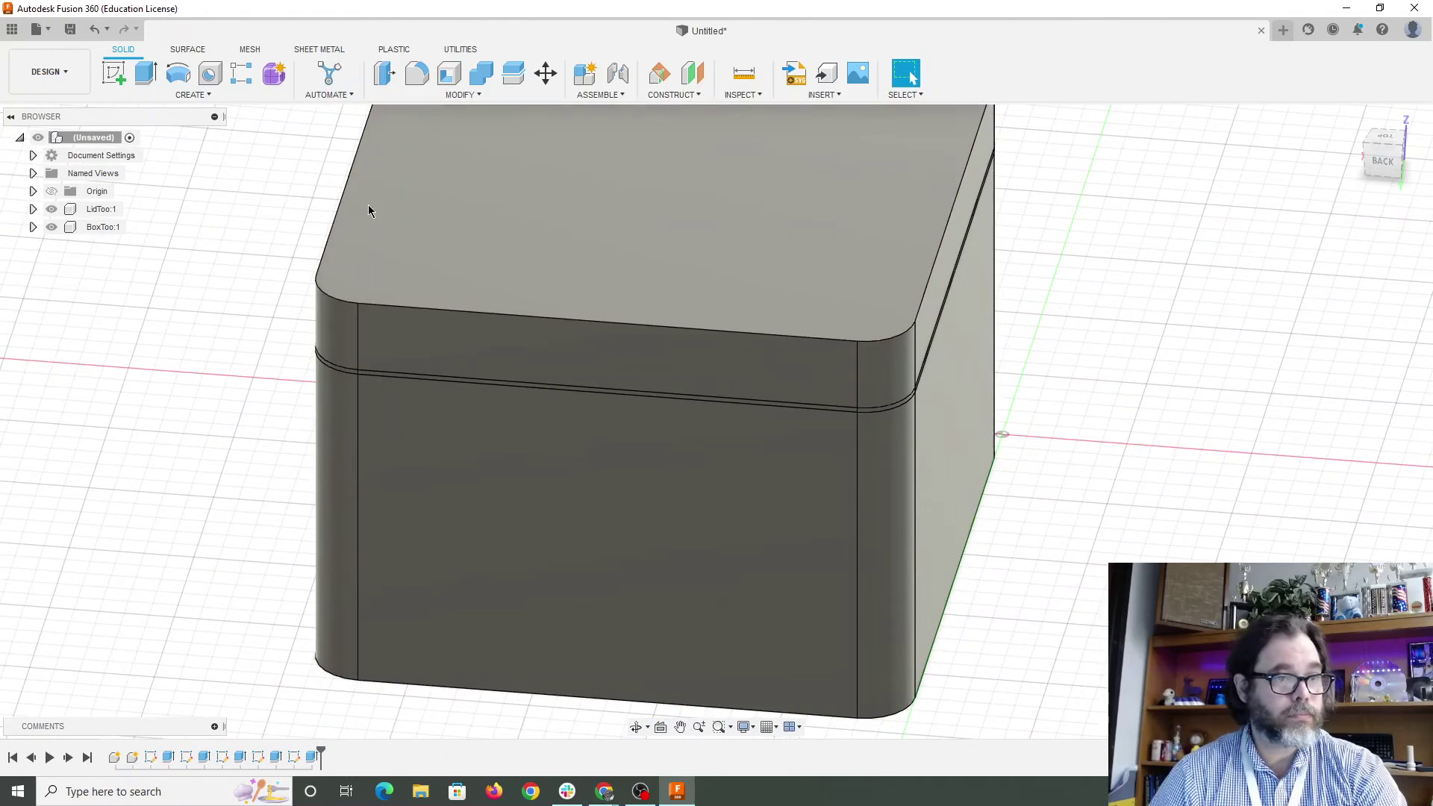